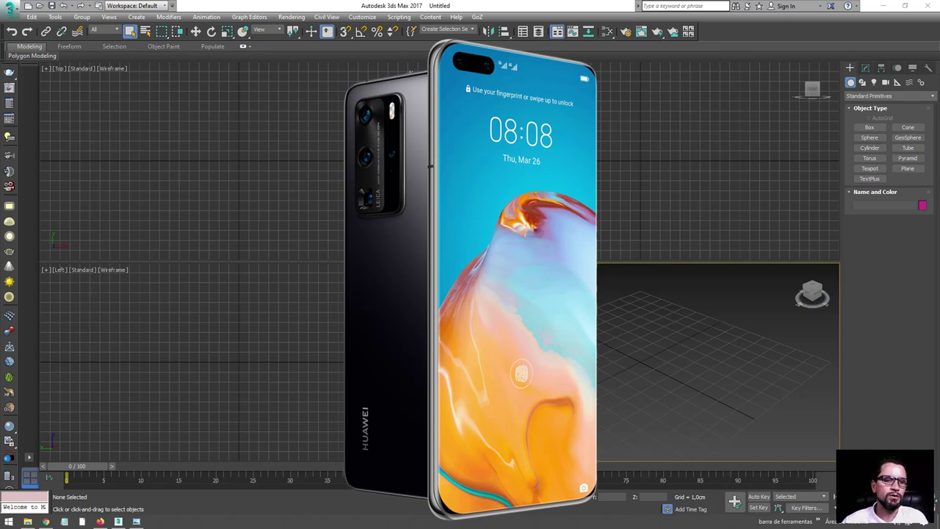
Switch from the empty 3ds Max scene to the browser showing the GFX Total iPhone 5s tutorial
mouse_move(46, 521)
click(55, 477)
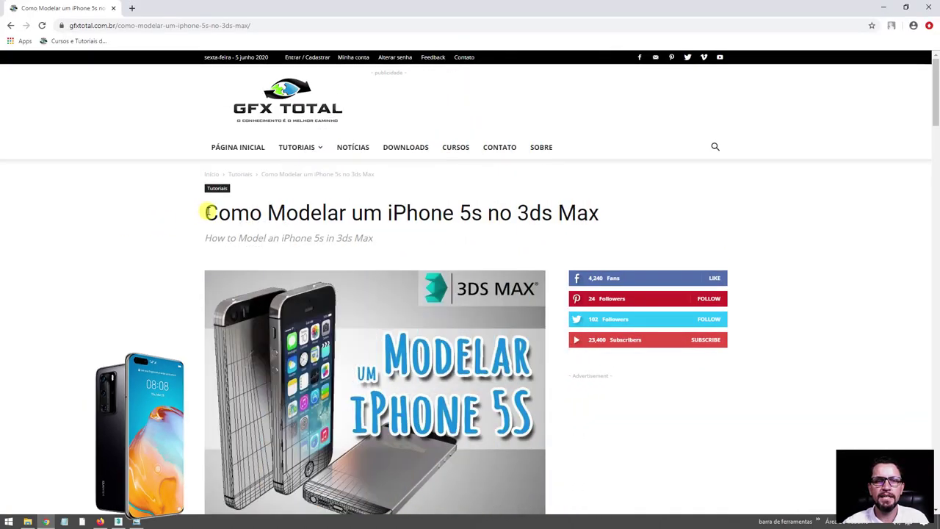
Select and then deselect the article title, and minimize Chrome to return to 3ds Max
drag(207, 212, 474, 206)
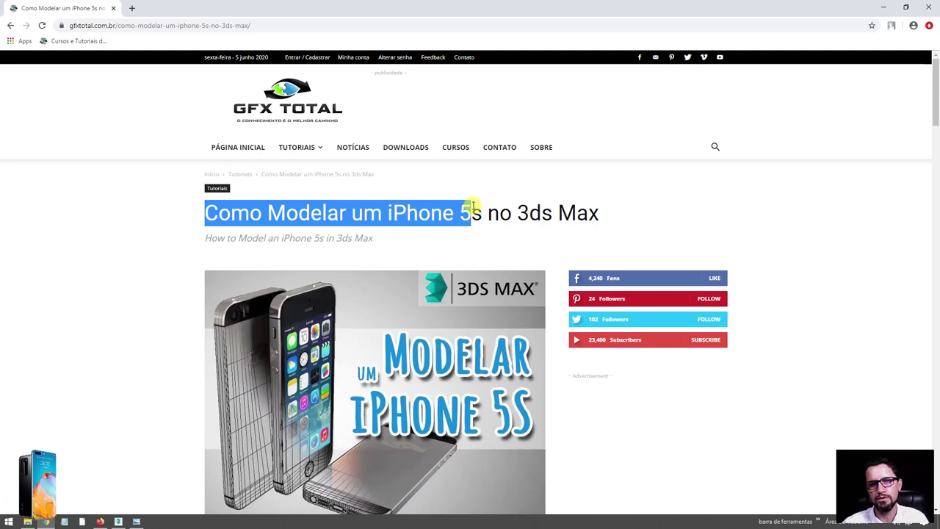
click(483, 213)
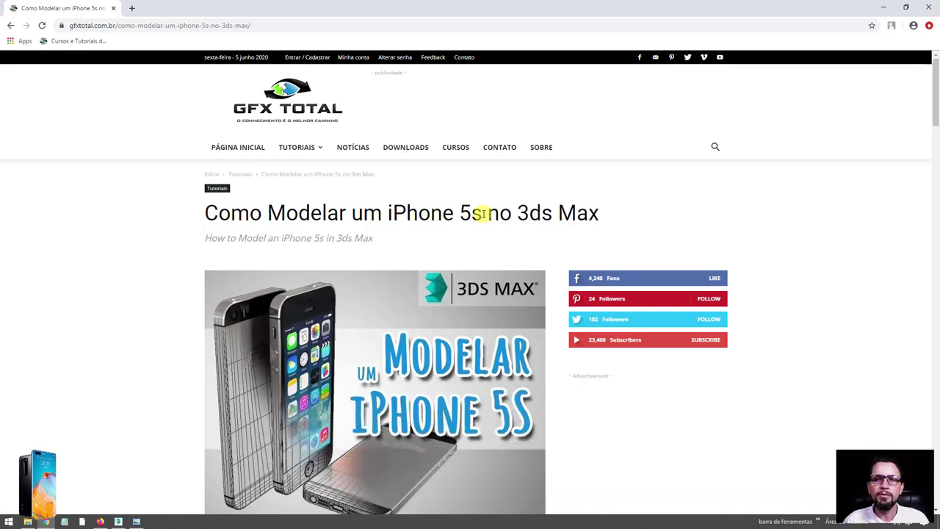
click(883, 6)
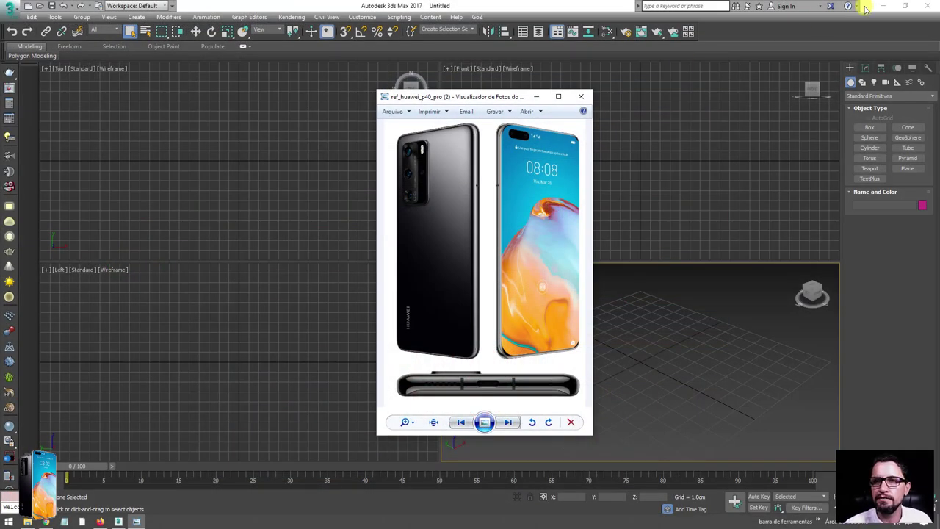
Minimize 3ds Max, close the Huawei reference photo and bring up the project folder
click(882, 5)
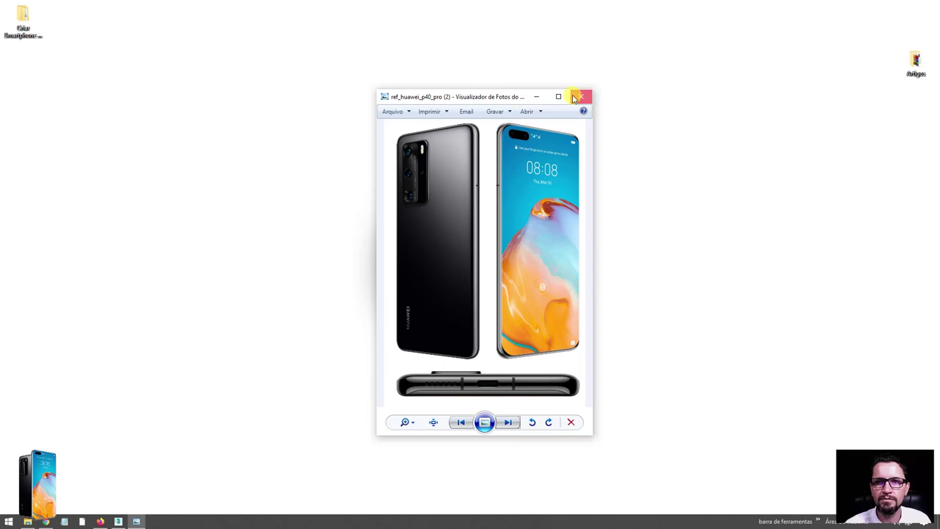
click(581, 96)
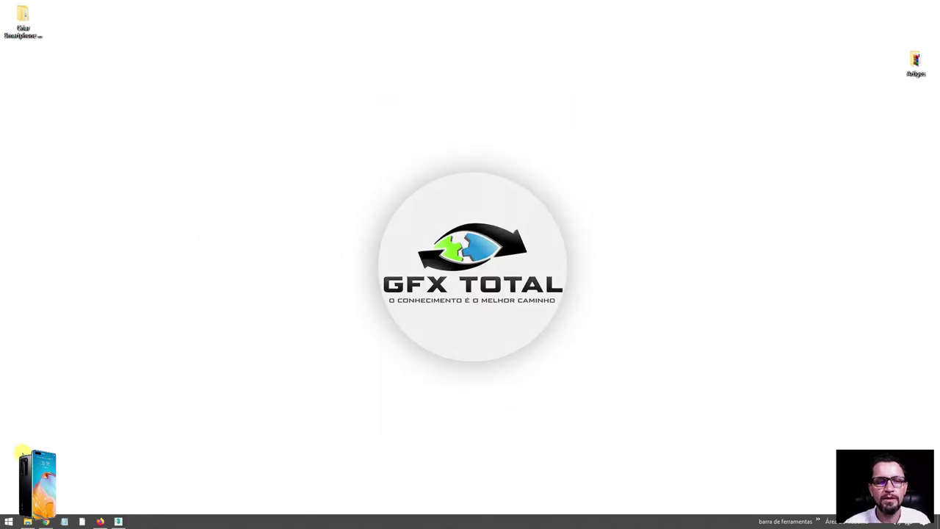
click(27, 521)
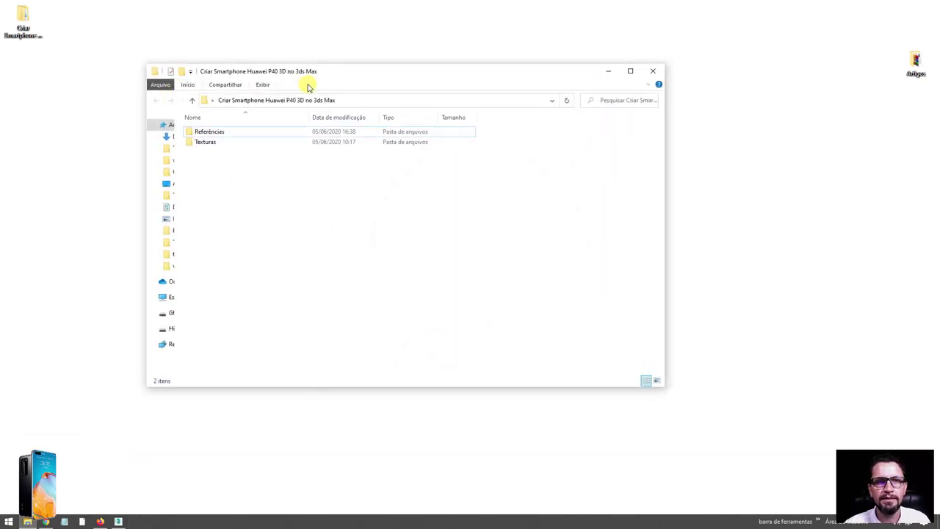
Open the project's Referências folder listing the 14 reference images
click(19, 14)
double_click(19, 14)
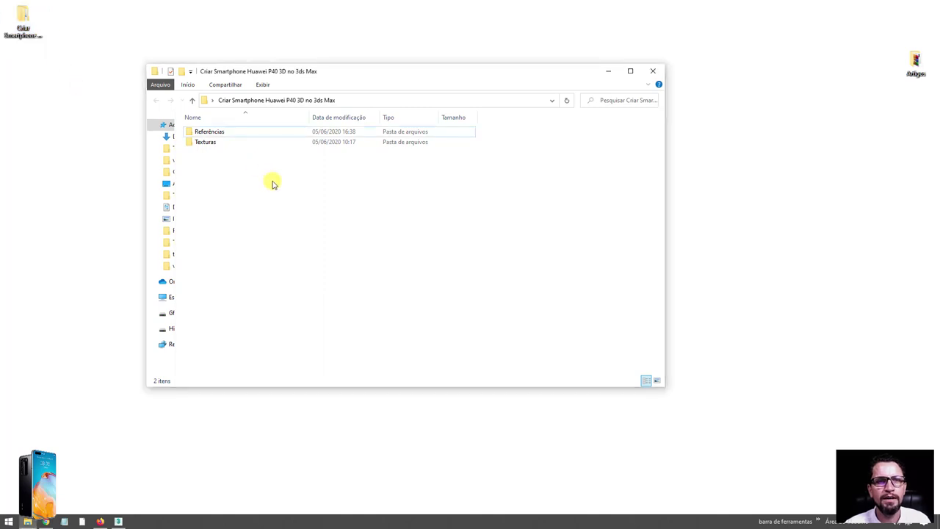
key(ctrl+a)
click(215, 144)
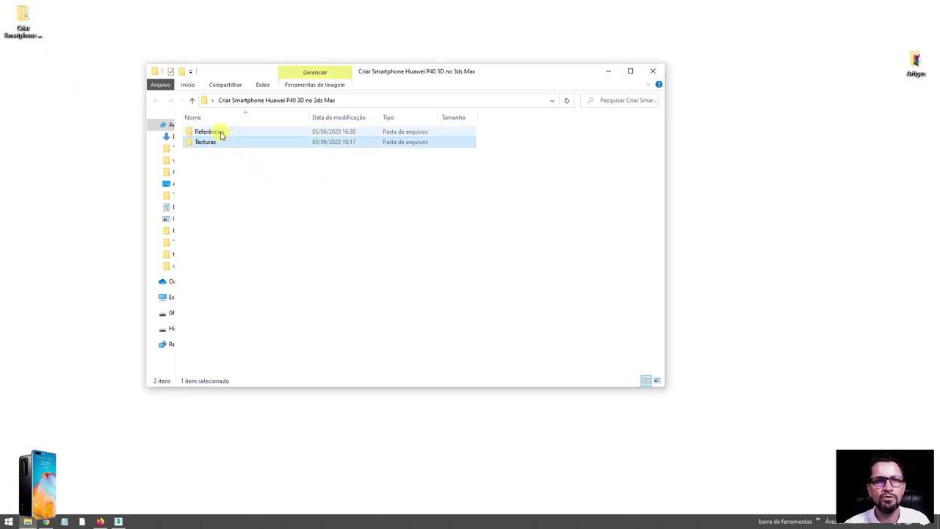
click(221, 135)
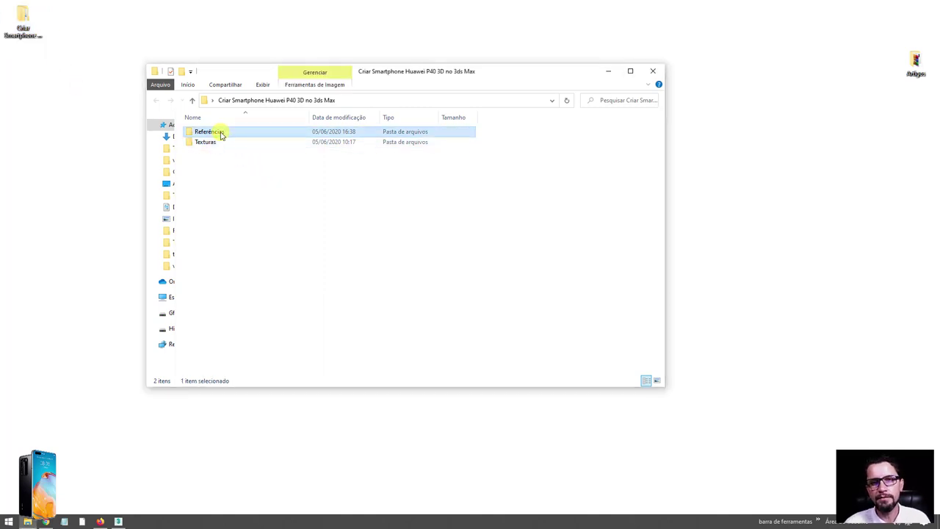
double_click(221, 135)
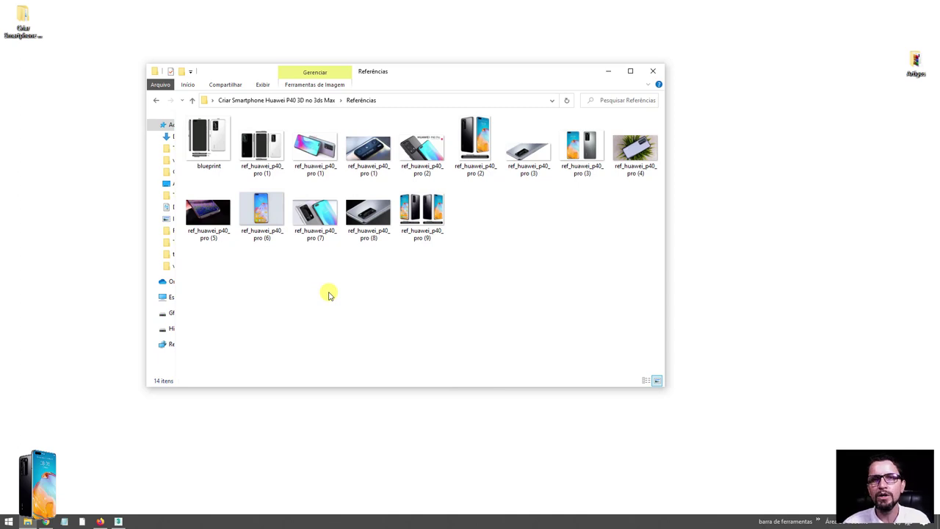
double_click(268, 139)
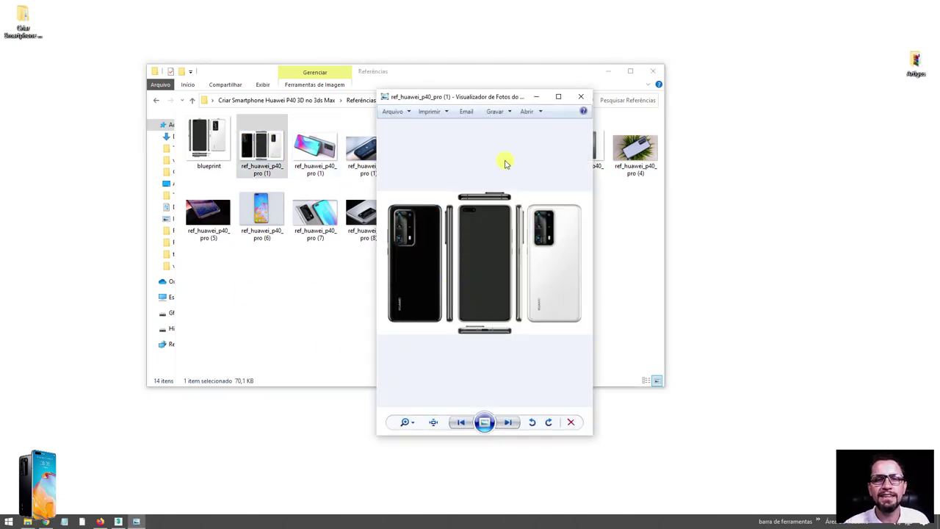
drag(511, 94, 335, 42)
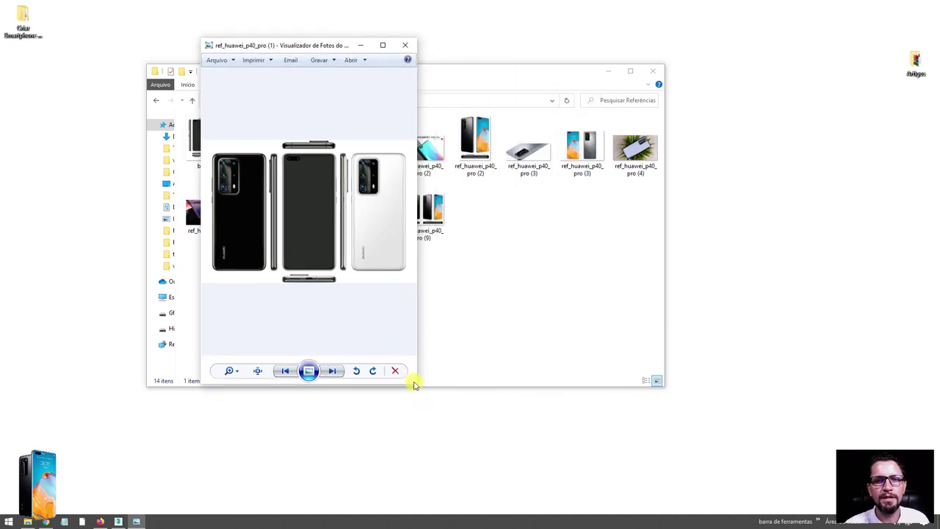
drag(418, 389, 722, 413)
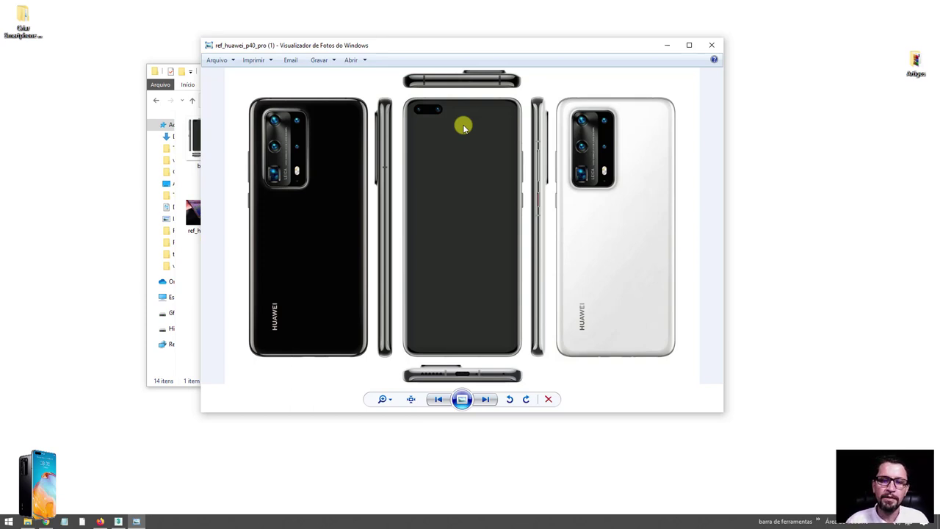
key(Right)
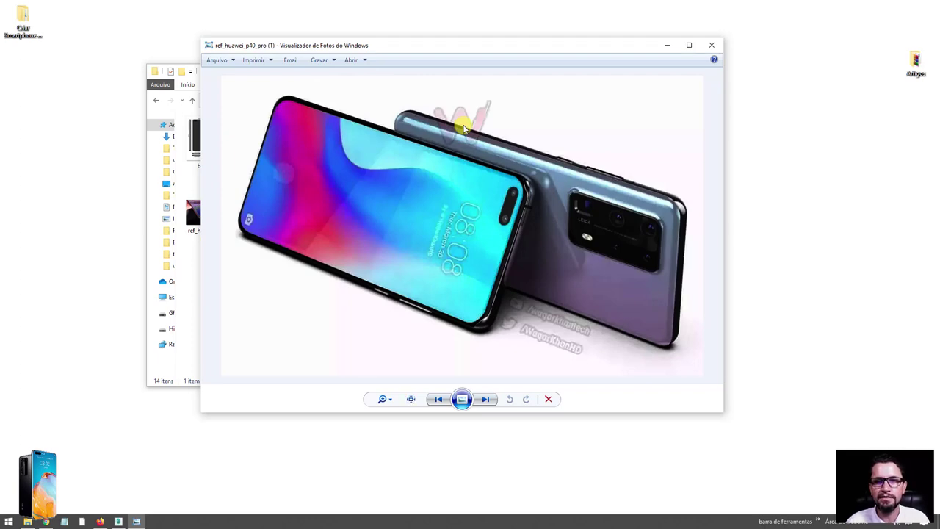
key(Right)
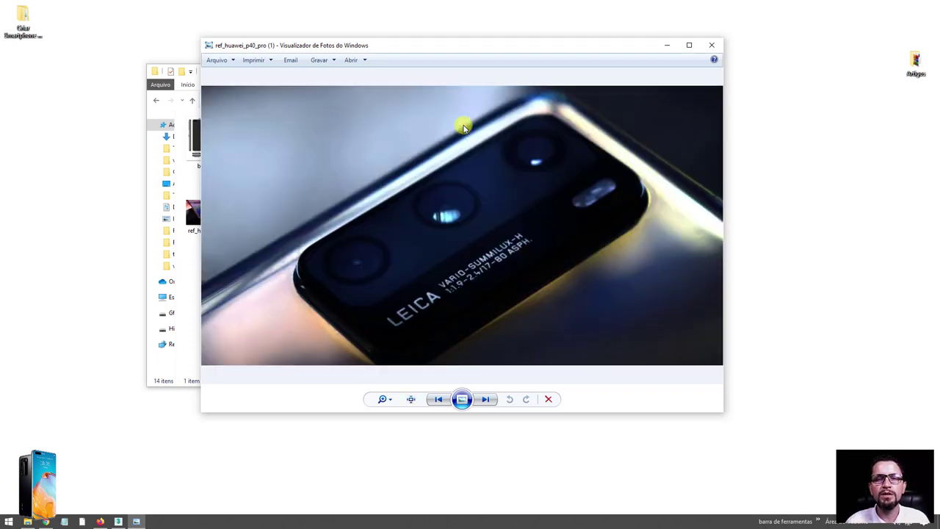
key(Right)
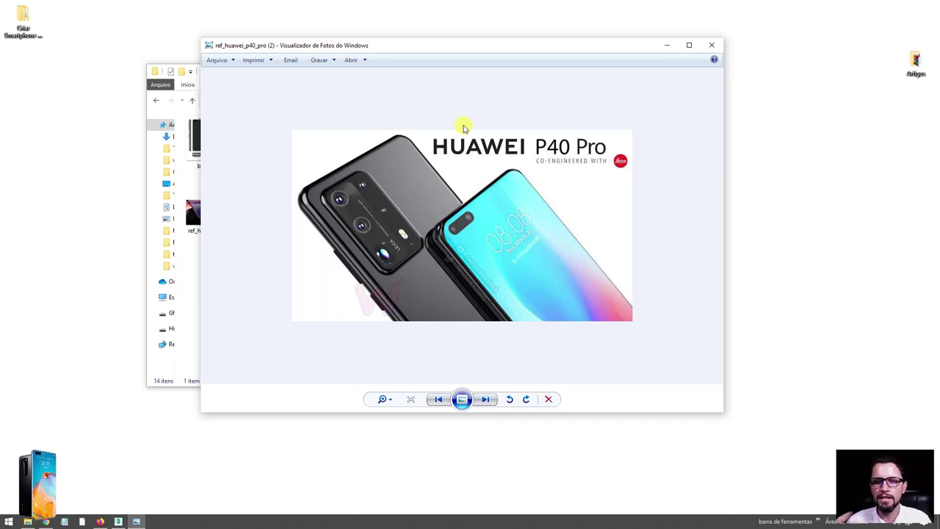
key(Right)
key(Right)
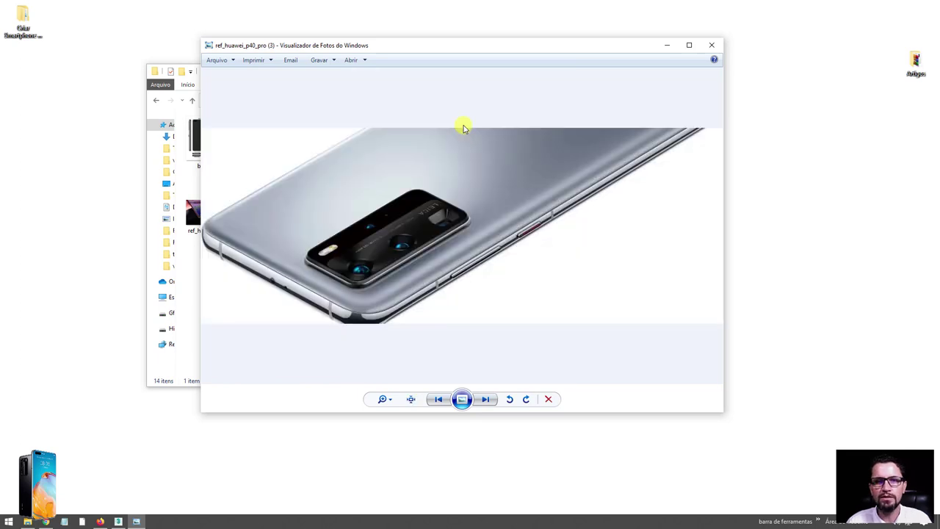
key(Right)
key(Right)
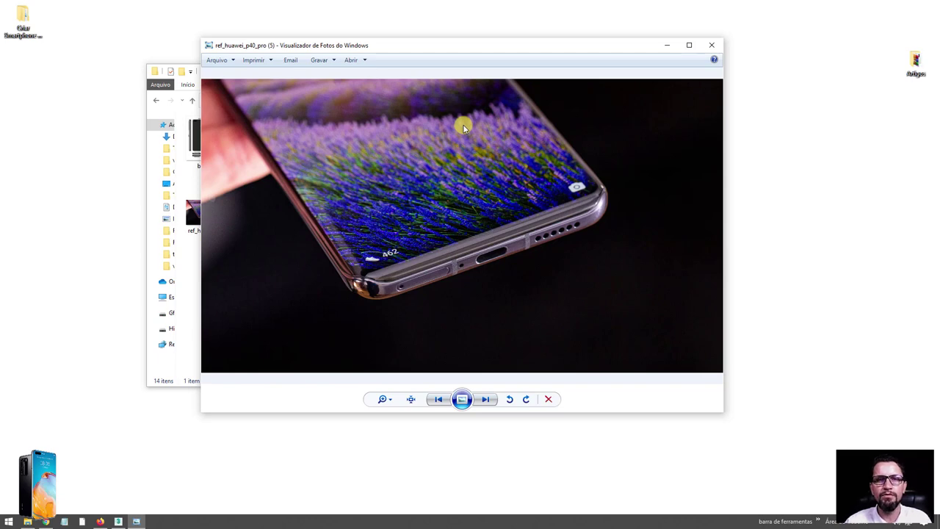
key(Right)
key(Right)
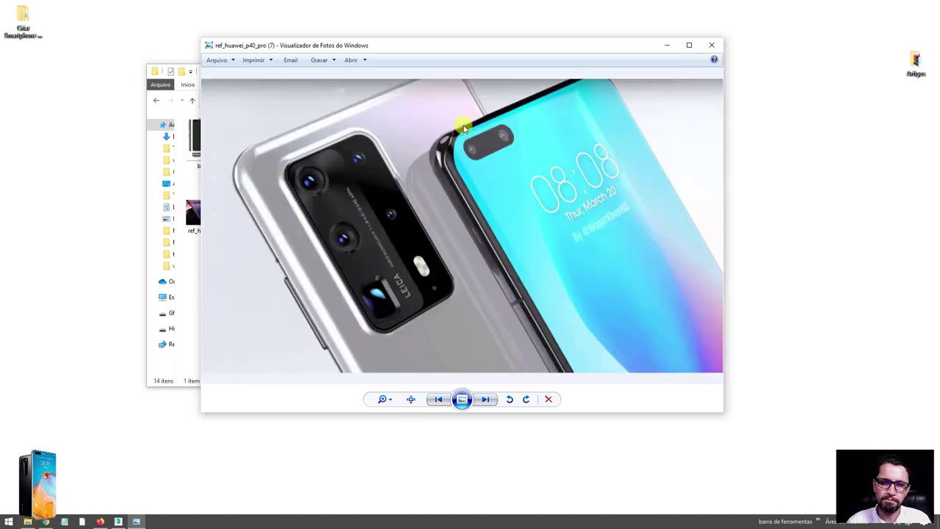
key(Right)
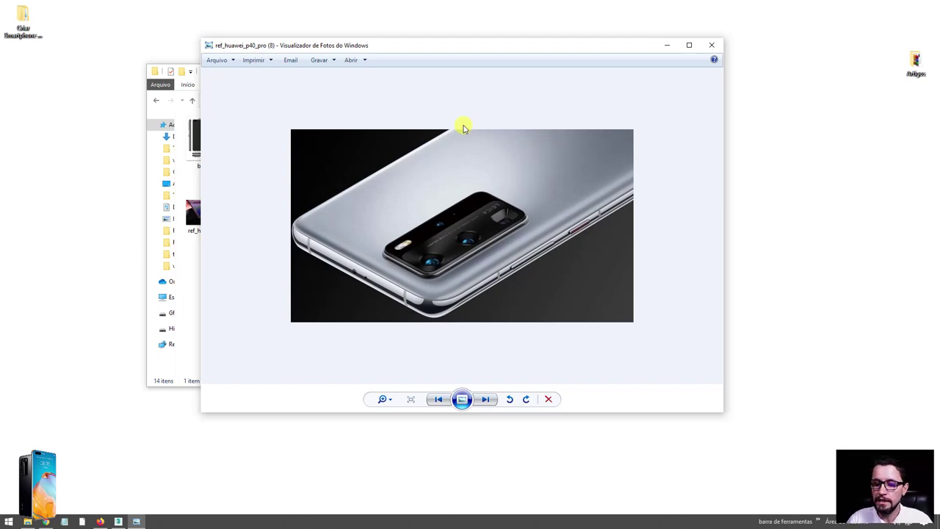
key(Right)
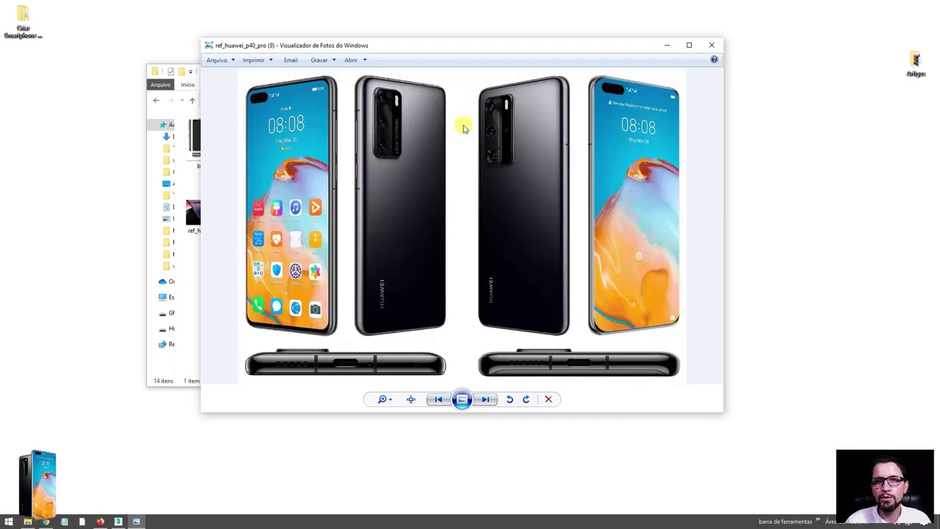
key(Right)
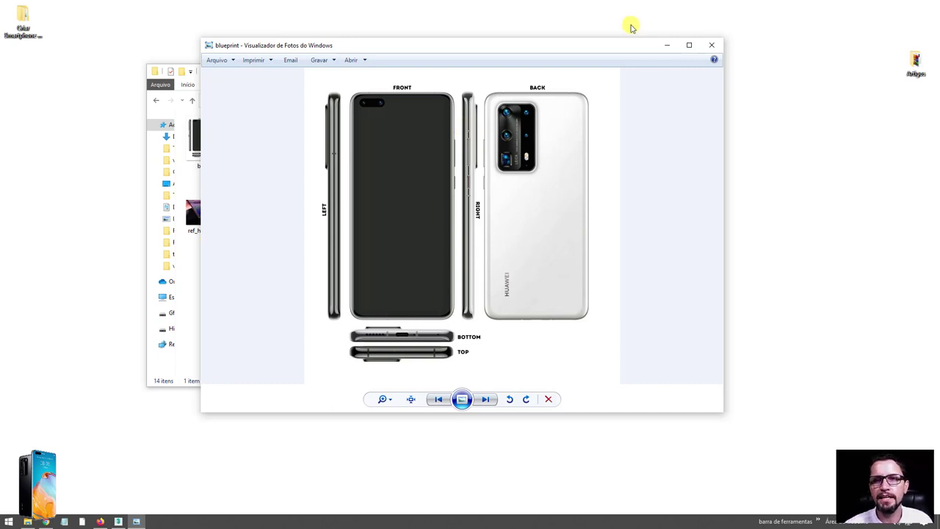
click(711, 47)
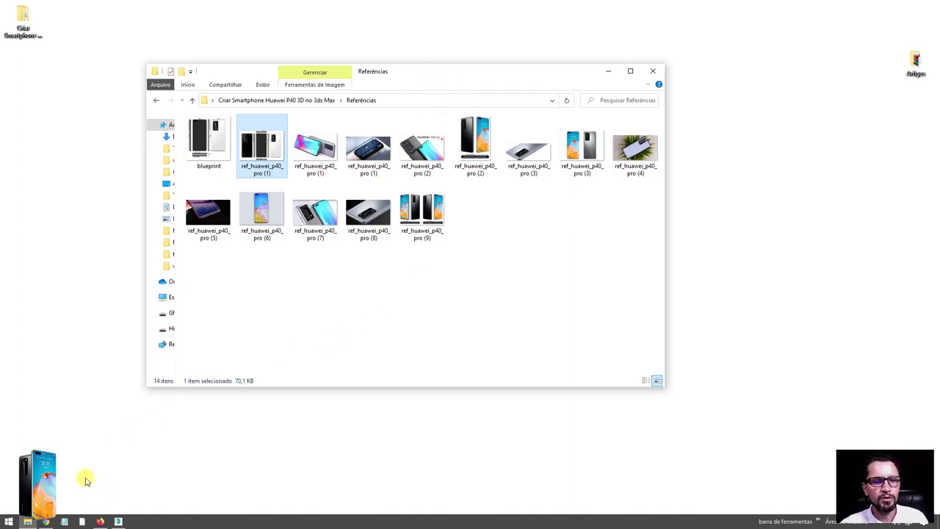
Create a vertical Plane in the Front view with 1 length and 1 width segment
click(120, 522)
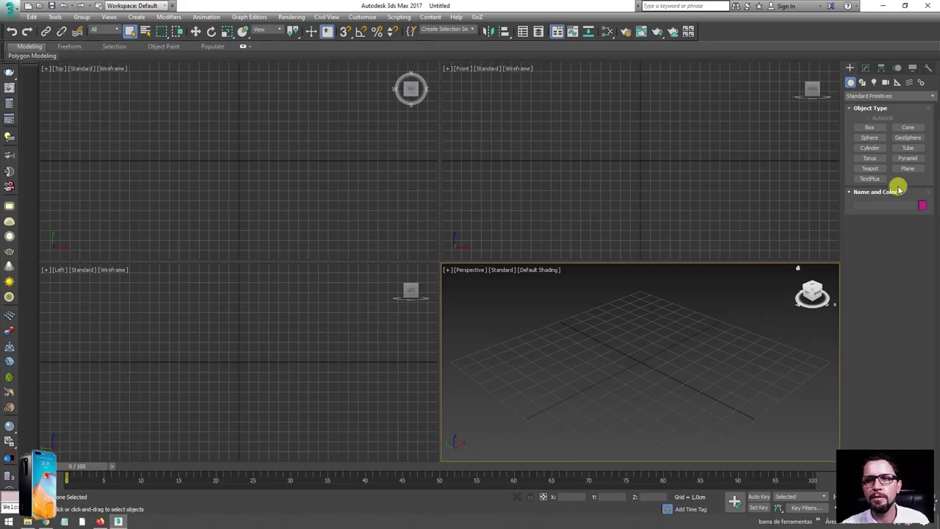
click(908, 168)
middle_drag(650, 98, 629, 161)
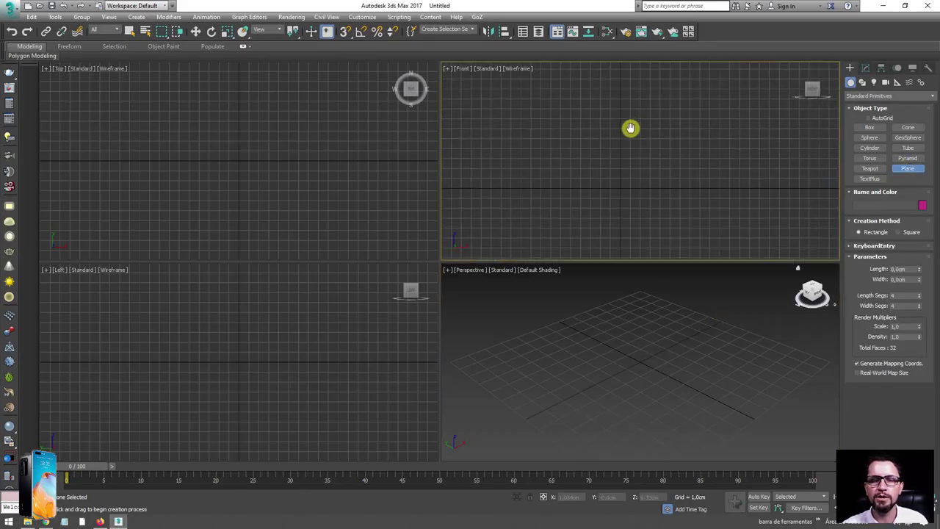
drag(619, 144, 663, 239)
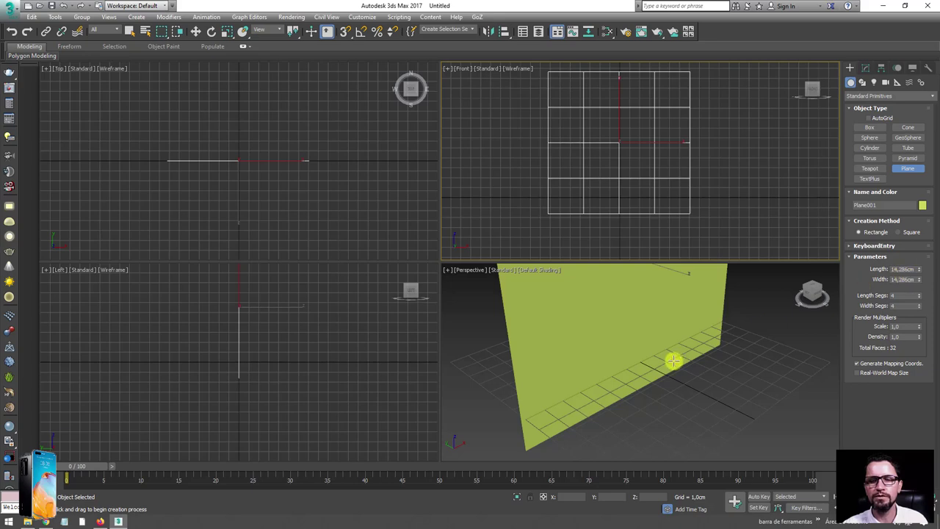
alt+middle_drag(672, 361, 679, 367)
key(F4)
mouse_move(748, 330)
alt+middle_down()
mouse_move(739, 362)
mouse_move(694, 361)
alt+middle_up()
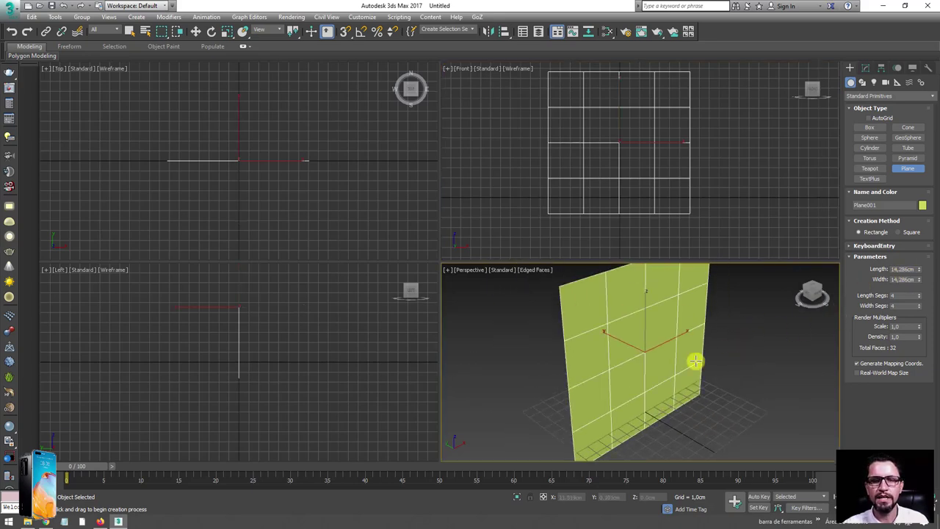
right_click(918, 306)
right_click(918, 295)
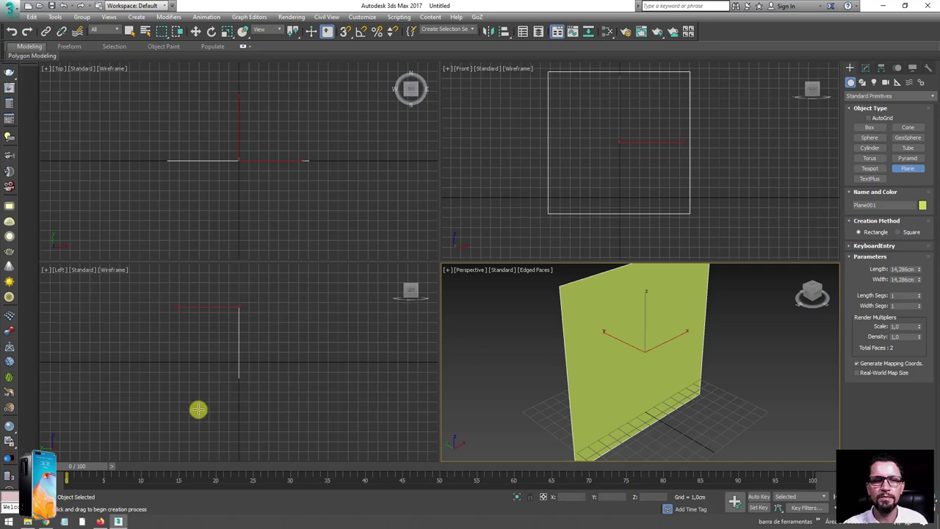
Drag the blueprint image from the Referências folder onto the plane as its texture
click(26, 522)
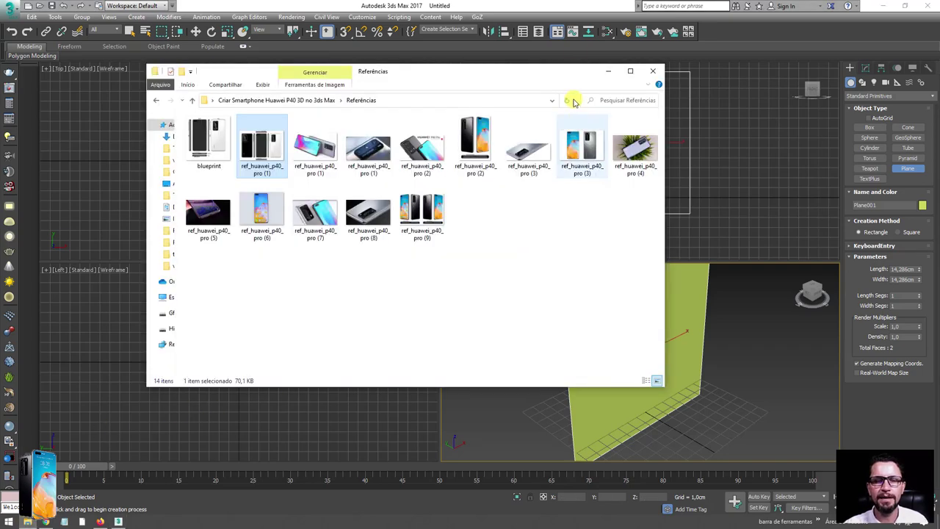
mouse_move(535, 77)
mouse_down()
mouse_move(409, 91)
mouse_move(430, 88)
mouse_up()
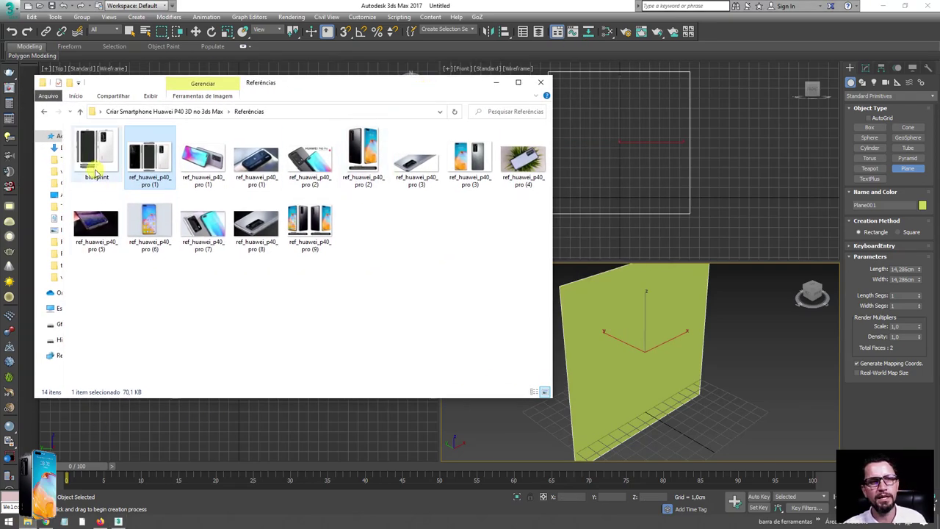
drag(94, 149, 718, 379)
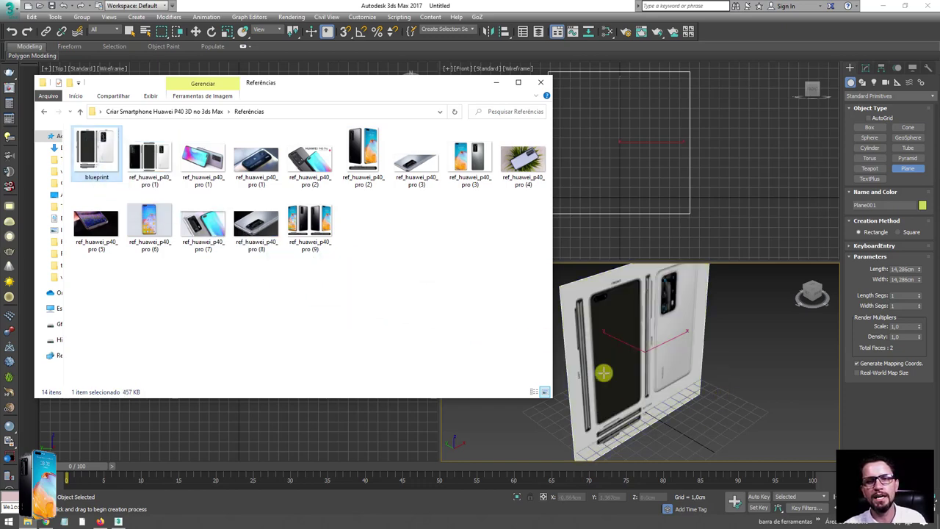
click(494, 86)
mouse_move(629, 357)
alt+middle_down()
mouse_move(635, 377)
mouse_move(676, 370)
alt+middle_up()
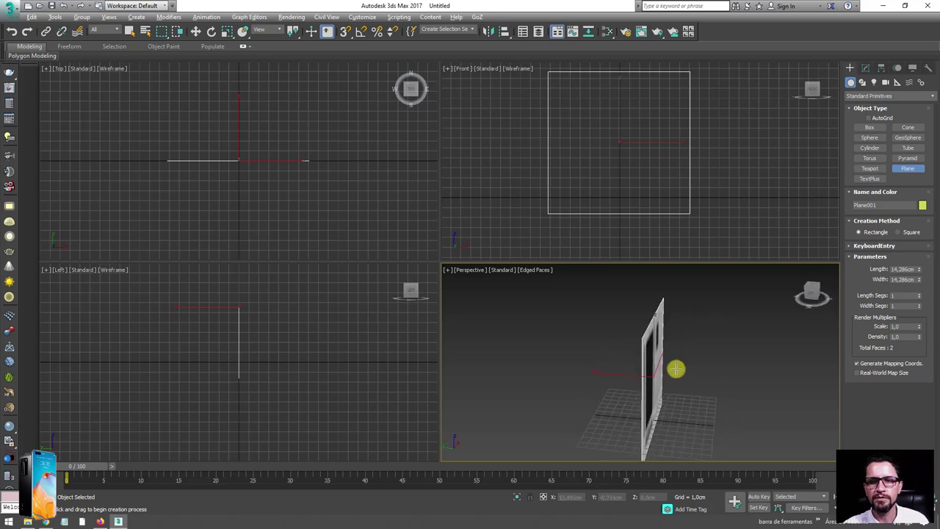
Move the blueprint plane up along Y and Z and shade the Front view with F3
key(w)
mouse_move(620, 372)
mouse_down()
mouse_move(570, 360)
mouse_move(592, 311)
mouse_up()
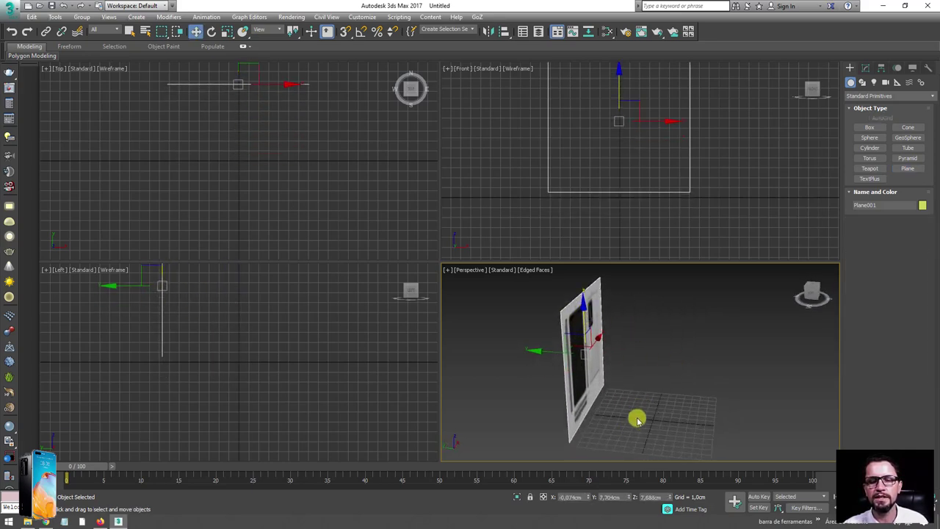
mouse_move(634, 418)
alt+middle_down()
mouse_move(673, 369)
mouse_move(607, 356)
alt+middle_up()
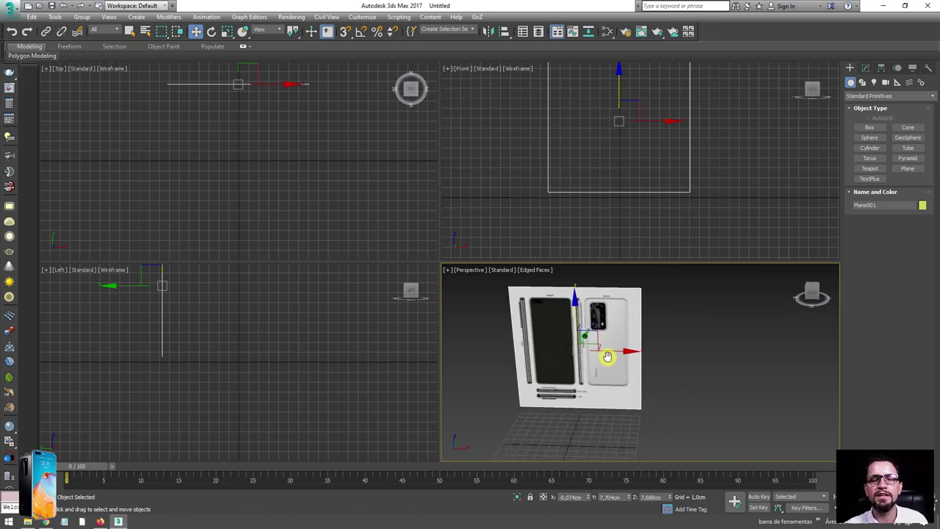
middle_drag(571, 322, 596, 342)
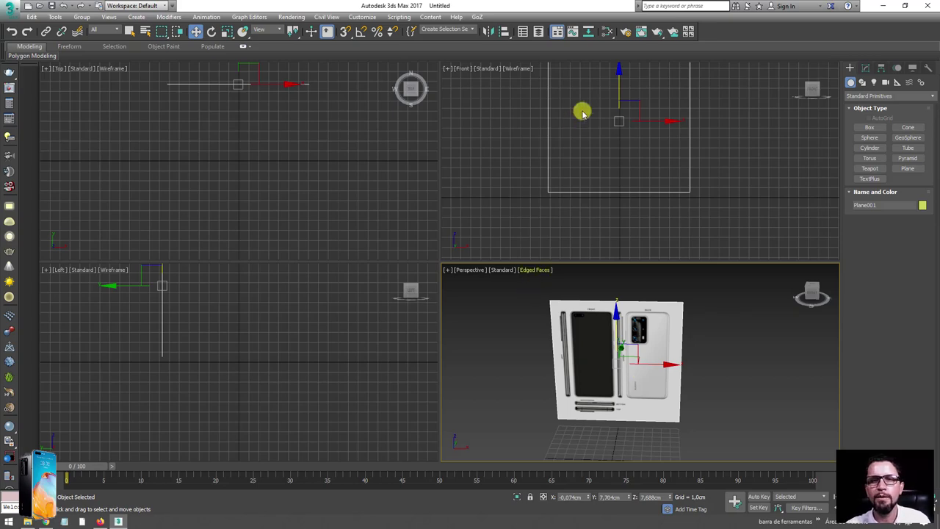
mouse_move(583, 109)
middle_down()
mouse_move(587, 153)
mouse_move(588, 145)
middle_up()
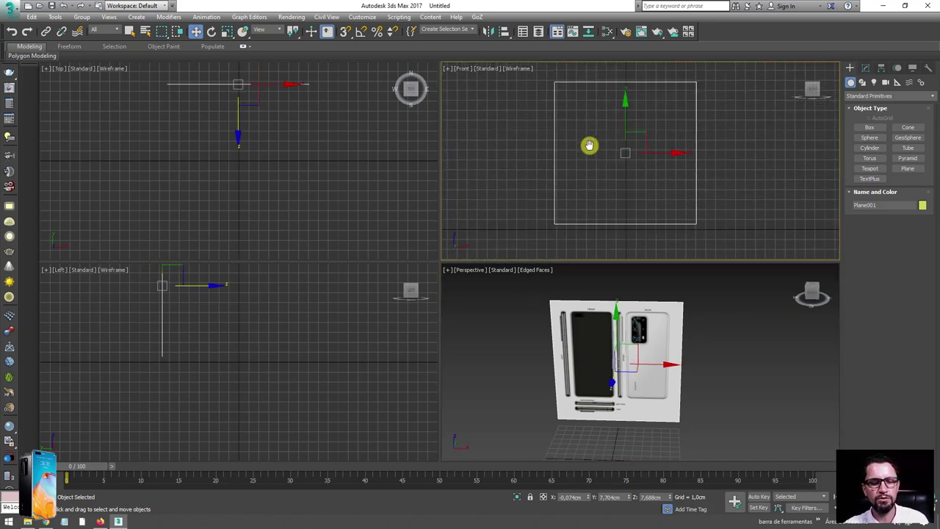
key(F3)
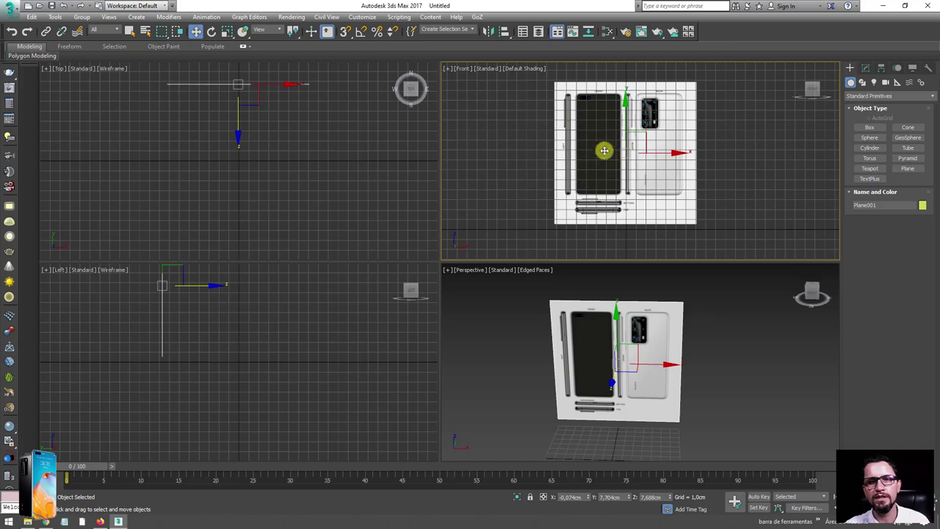
Hide the grid, zoom to the blueprint and maximize the Front viewport
key(g)
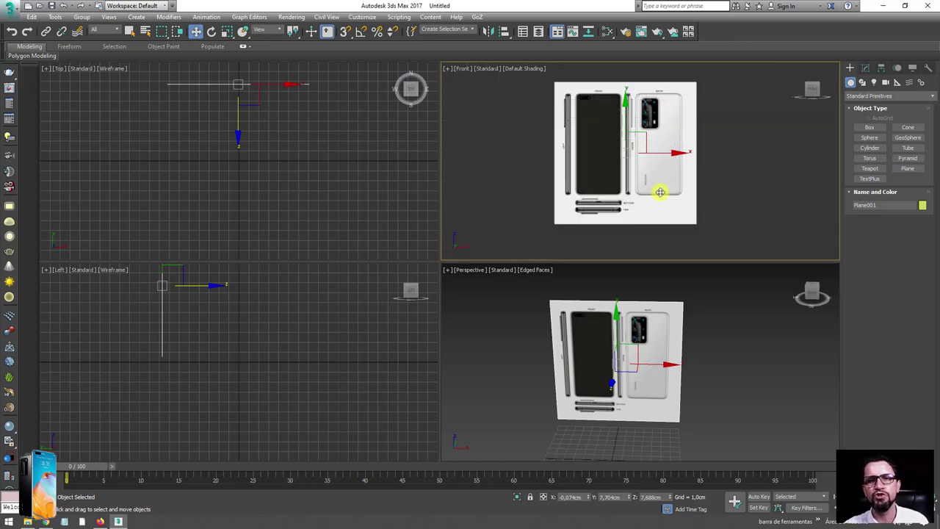
key(z)
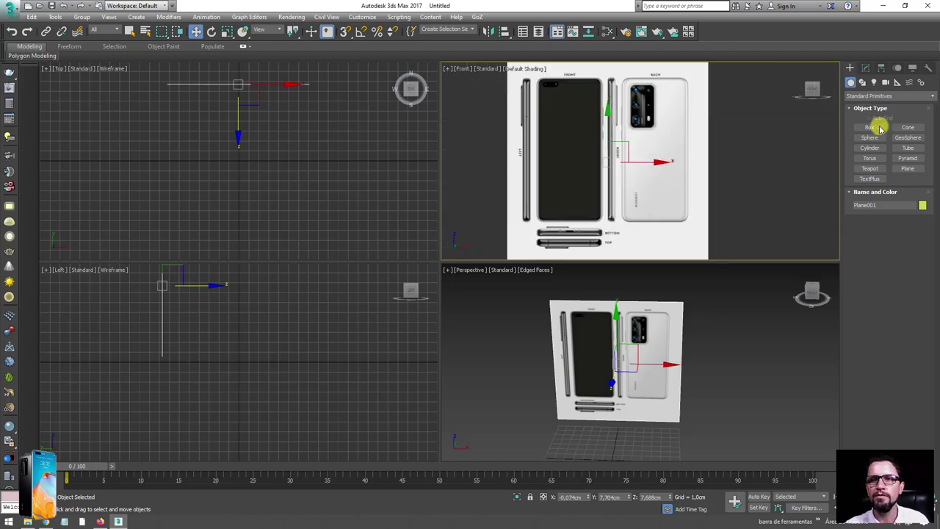
click(869, 127)
scroll(529, 89, up, 2)
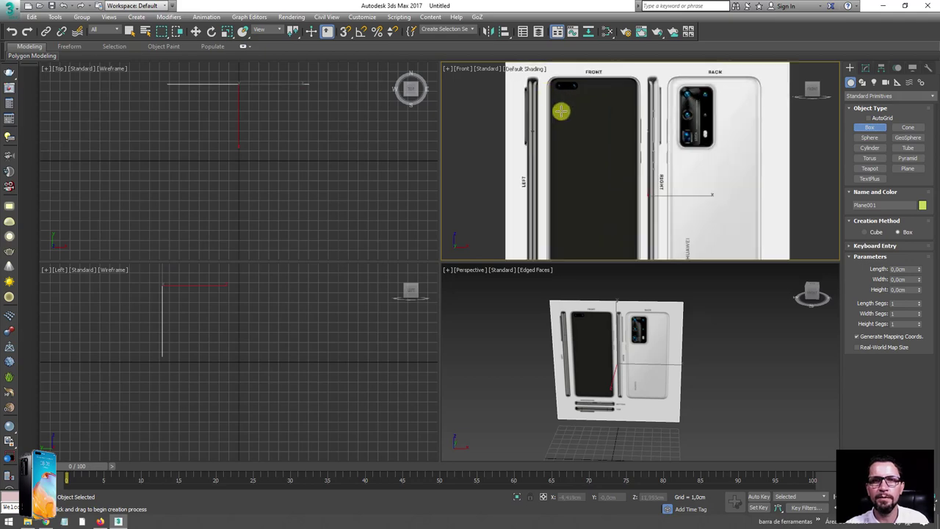
middle_drag(560, 111, 562, 100)
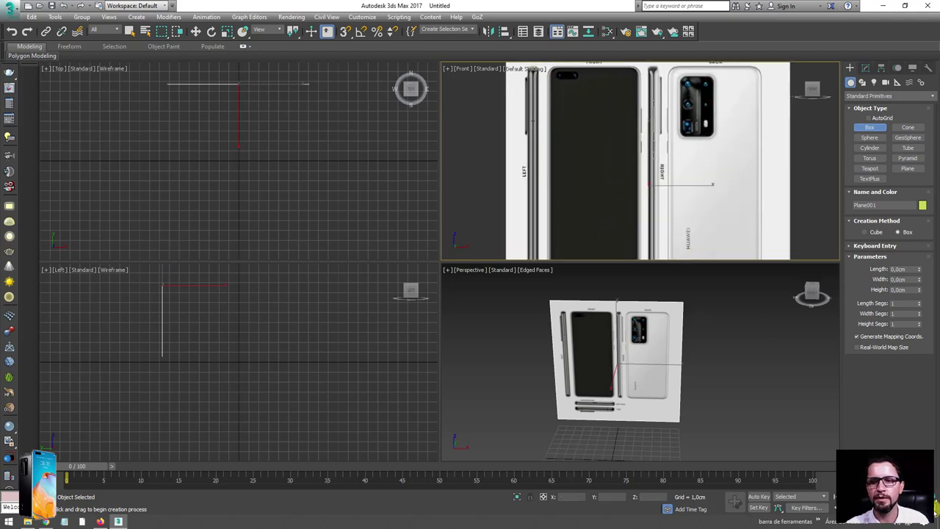
key(alt+w)
Draw a 10,285 × 4,749 × 0,607 cm box over the FRONT phone outline
scroll(396, 228, down, 4)
scroll(430, 201, up, 2)
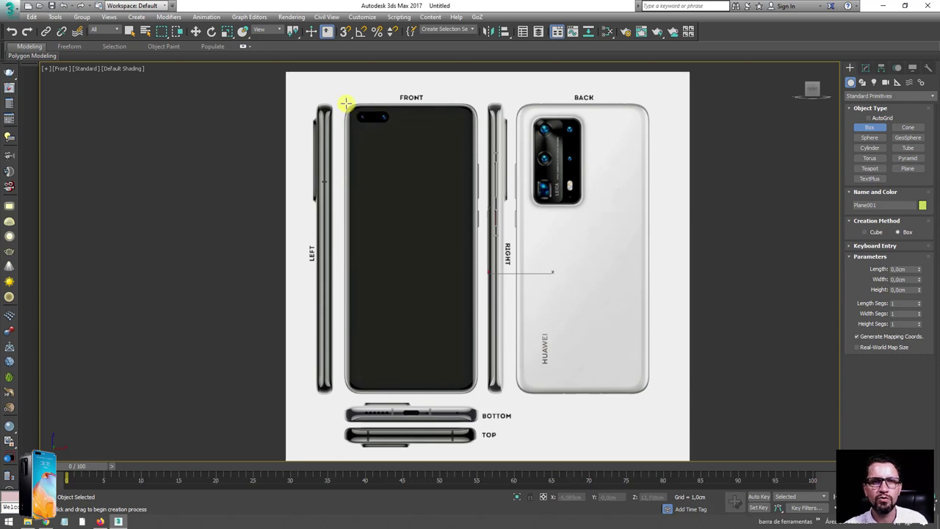
drag(345, 103, 476, 393)
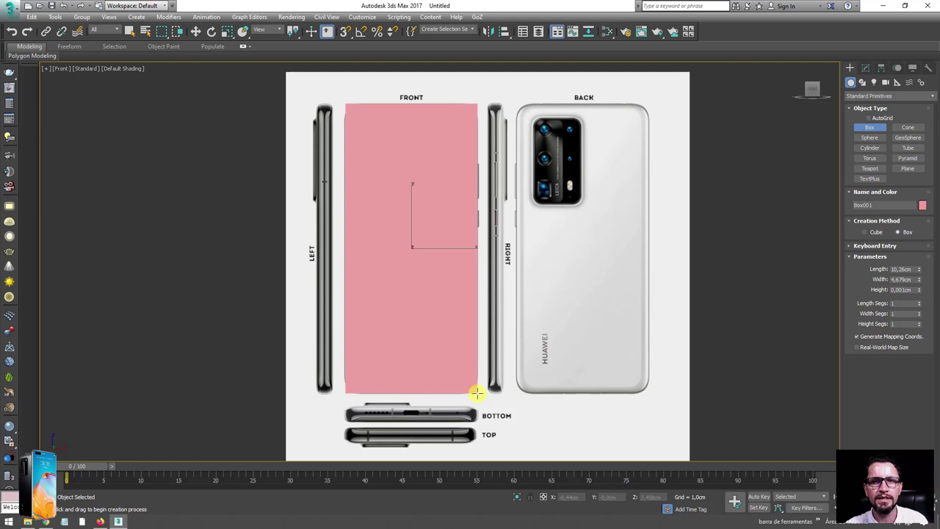
drag(477, 394, 479, 394)
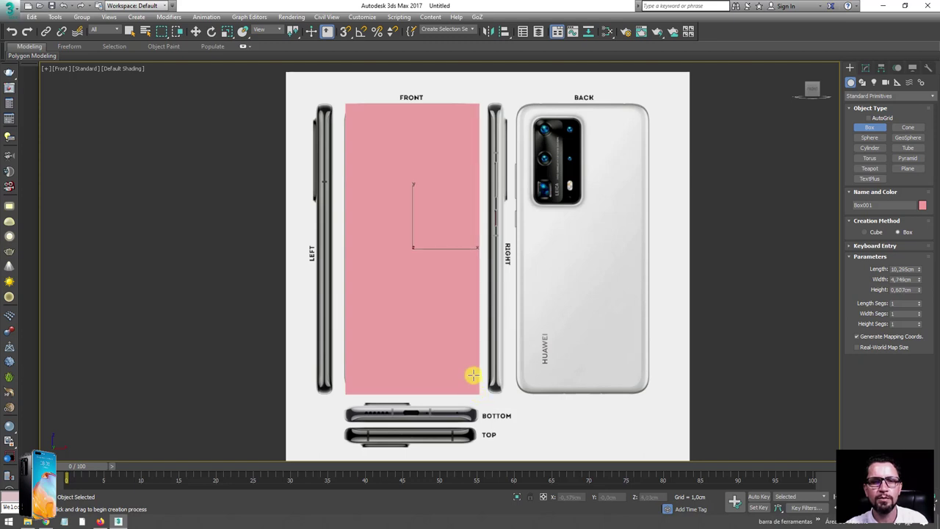
key(w)
scroll(472, 307, down, 2)
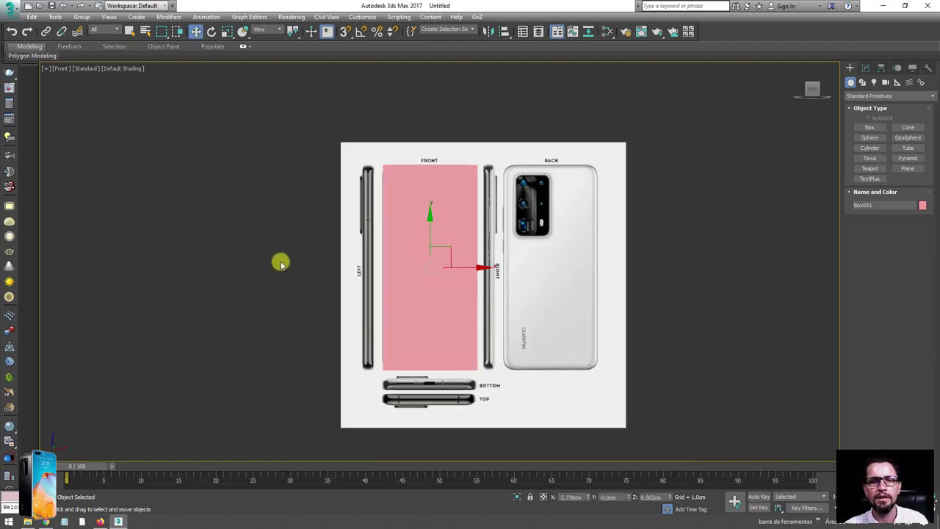
Clone the box to the right as Box002 and rotate it 90° into a side strip
middle_drag(447, 254, 379, 246)
scroll(391, 258, up, 2)
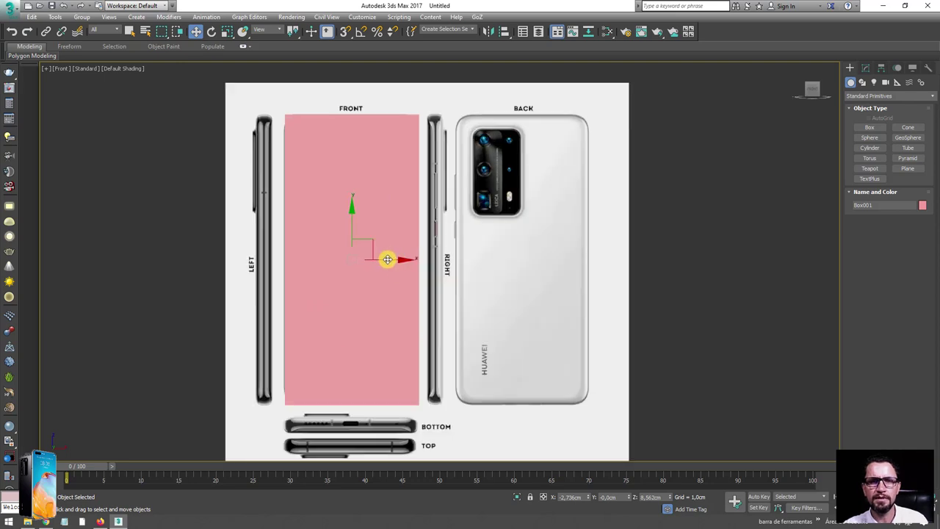
shift+drag(386, 259, 573, 268)
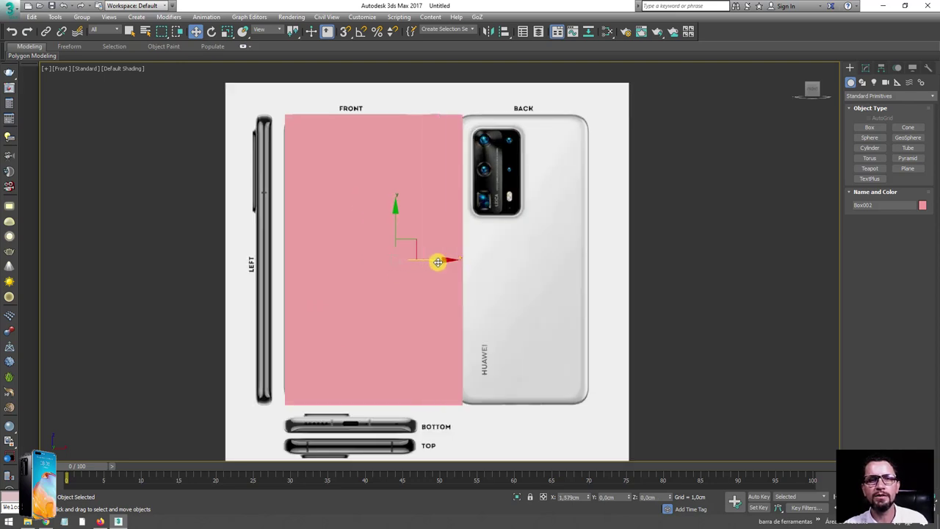
shift+drag(573, 268, 640, 268)
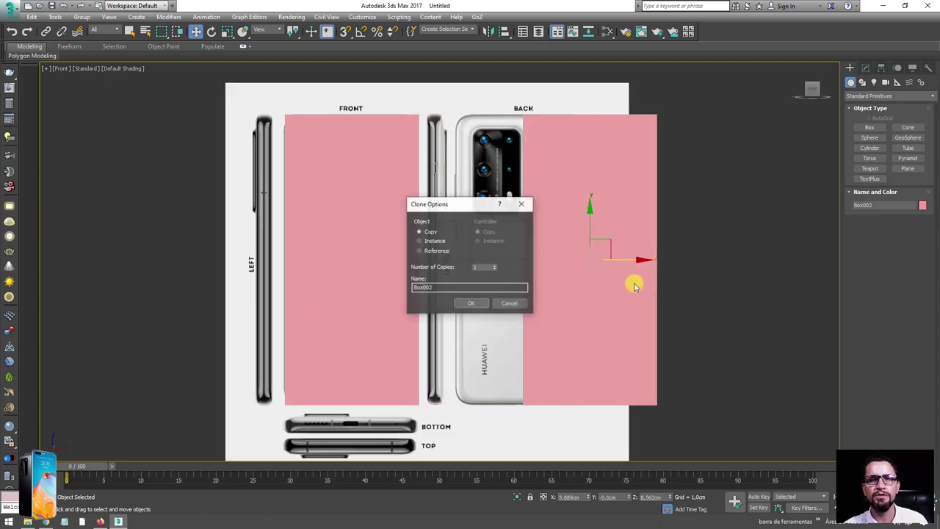
click(472, 302)
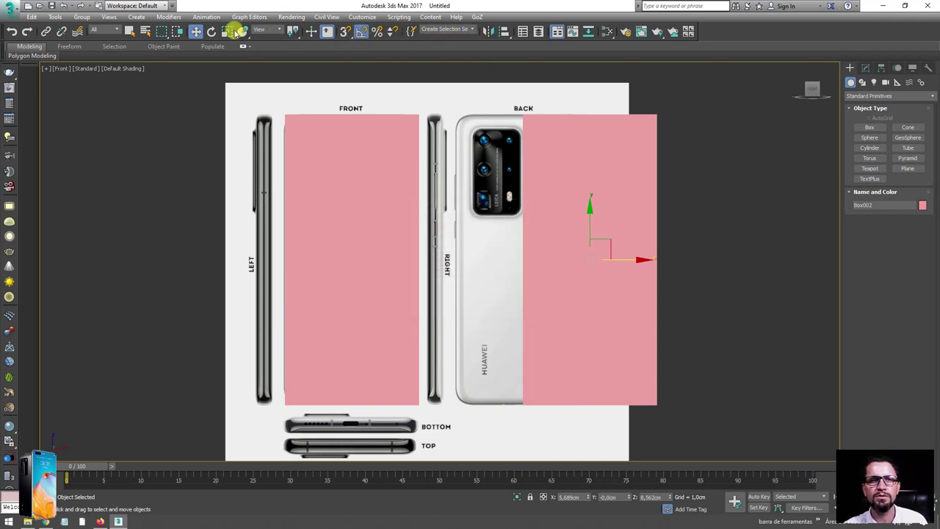
click(211, 31)
mouse_move(560, 260)
mouse_down()
mouse_move(607, 262)
mouse_move(474, 255)
mouse_up()
key(w)
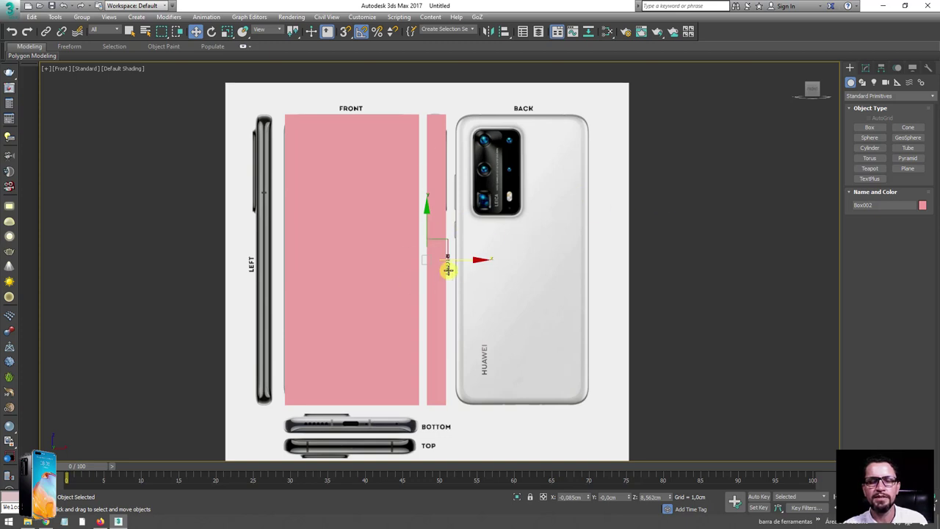
click(865, 68)
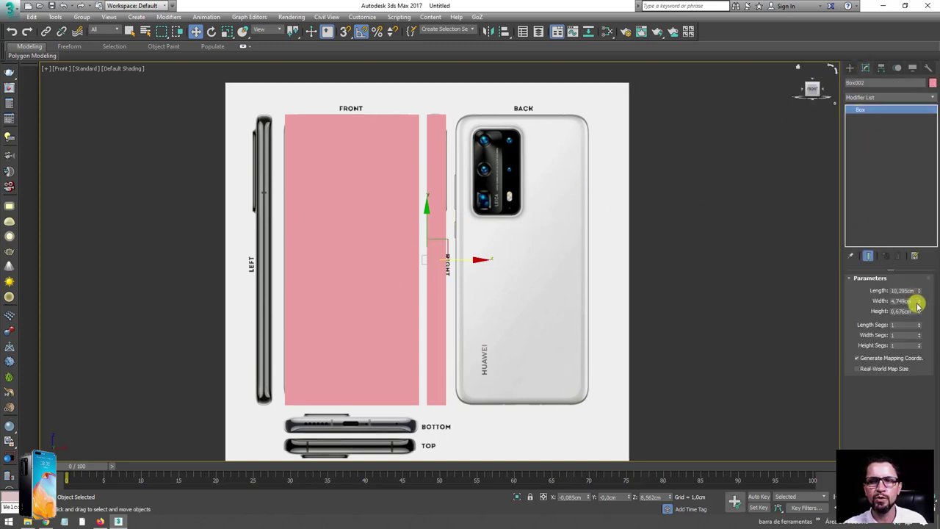
Replace the side copy with an instance of the front box rotated about 90°
drag(922, 301, 900, 232)
alt+middle_drag(649, 245, 667, 267)
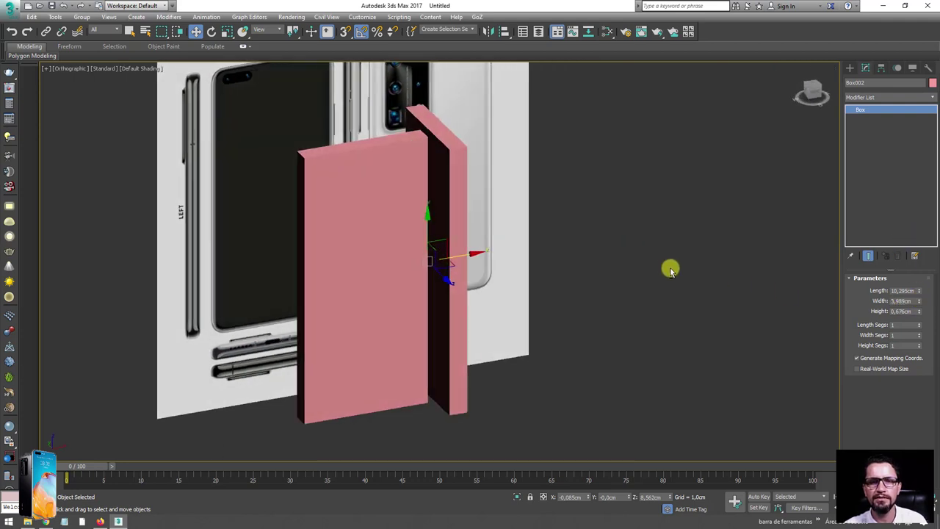
mouse_move(920, 298)
mouse_down()
mouse_move(917, 231)
mouse_move(902, 289)
mouse_move(878, 235)
mouse_up()
key(Delete)
click(386, 247)
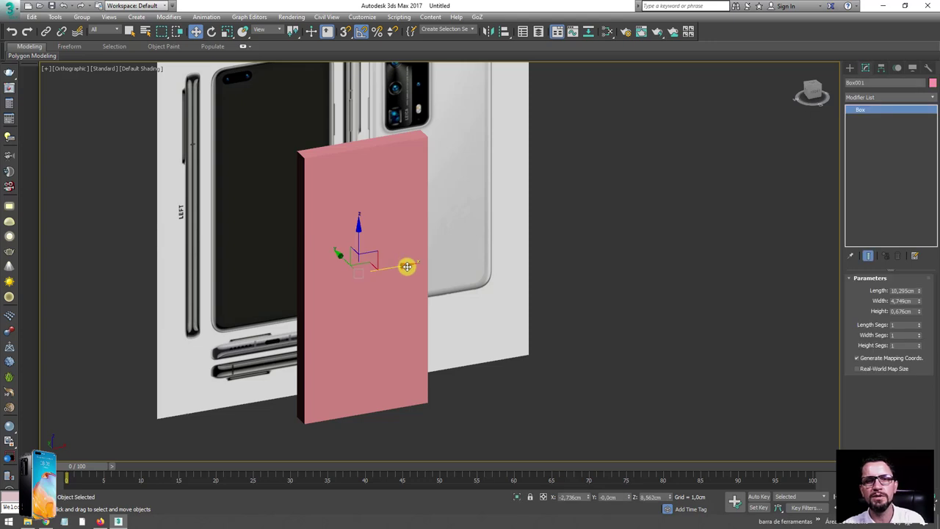
shift+drag(403, 266, 539, 239)
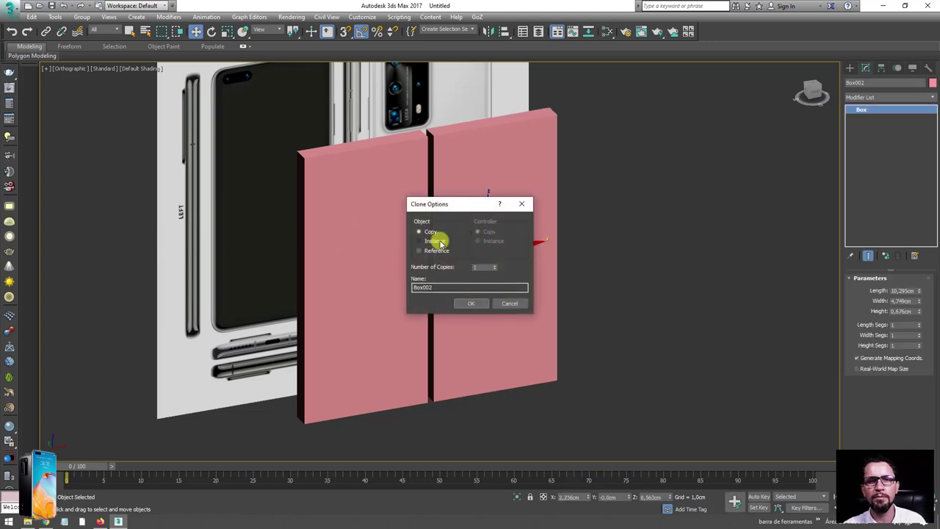
click(433, 241)
click(473, 303)
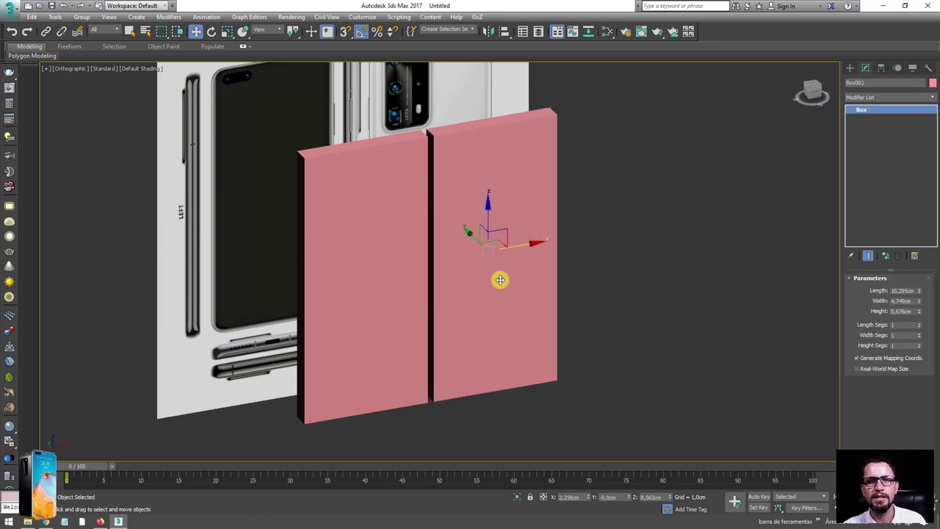
key(e)
drag(496, 271, 535, 271)
Slide the strip over the RIGHT side drawing and set its height to 0,547 cm
key(f)
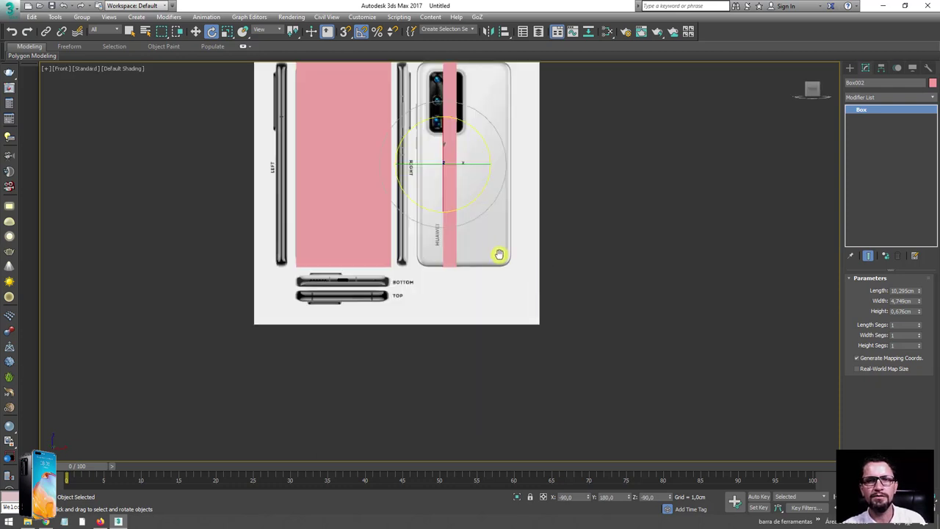
scroll(499, 254, up, 4)
key(w)
mouse_move(482, 235)
middle_down()
mouse_move(512, 311)
mouse_move(449, 297)
middle_up()
click(523, 298)
click(484, 309)
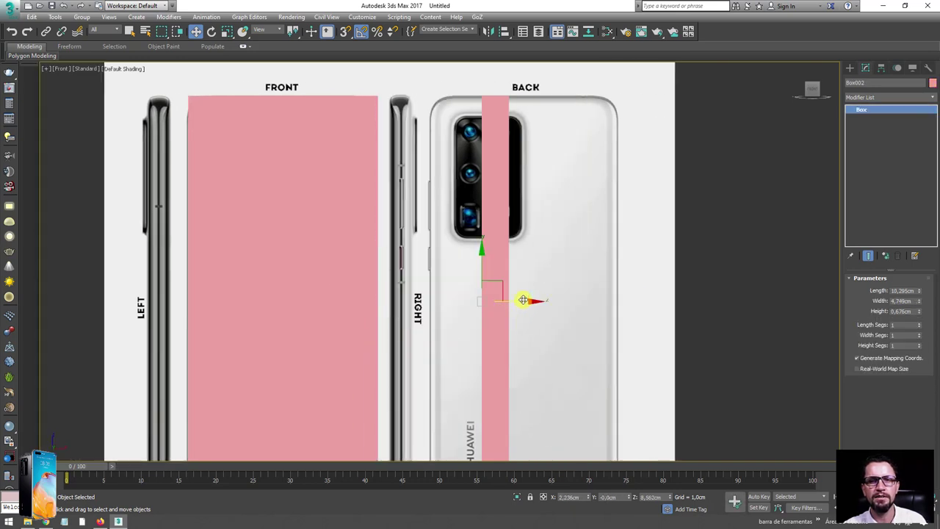
drag(526, 300, 431, 303)
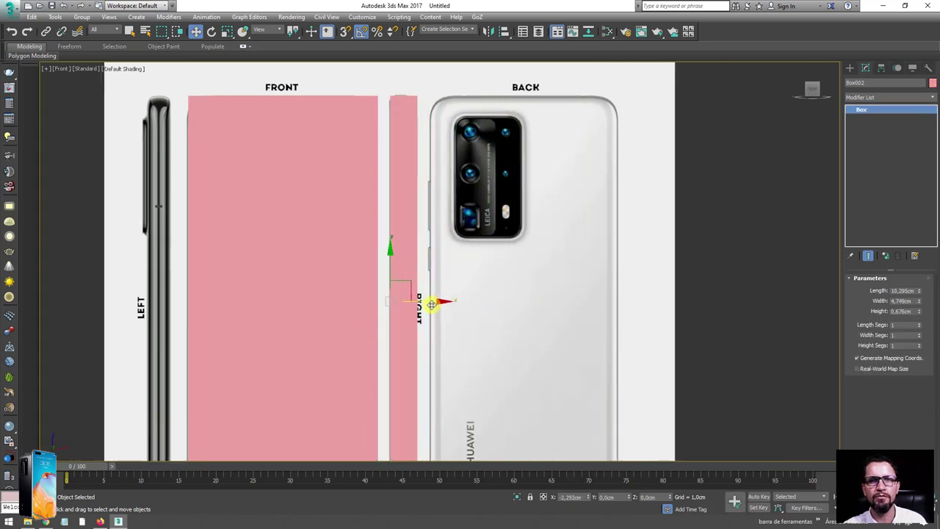
middle_drag(451, 276, 512, 290)
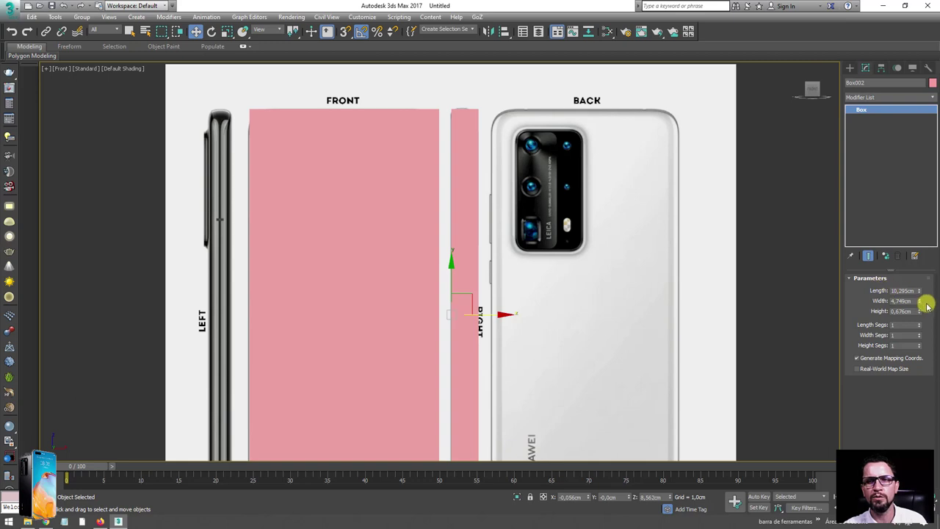
mouse_move(921, 302)
mouse_down()
mouse_move(916, 325)
mouse_move(917, 316)
mouse_up()
right_click(921, 304)
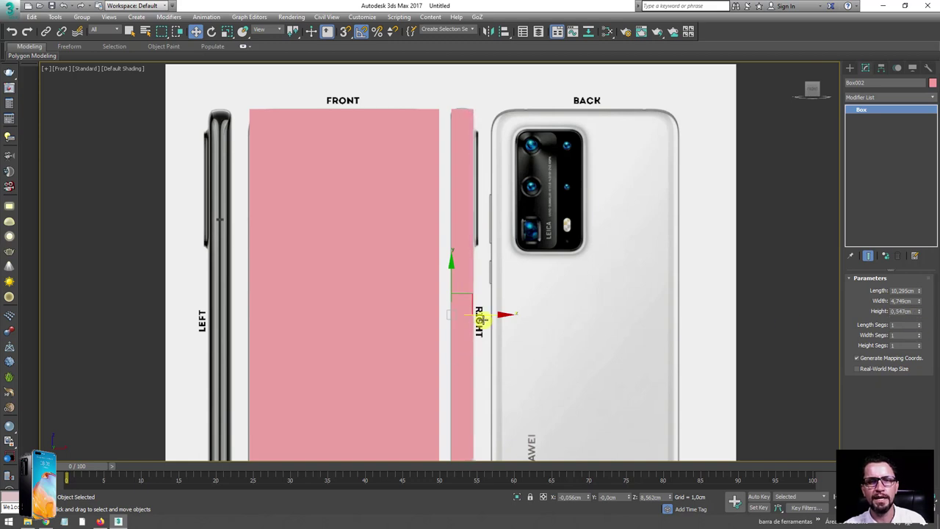
scroll(487, 293, down, 5)
alt+middle_drag(487, 263, 514, 298)
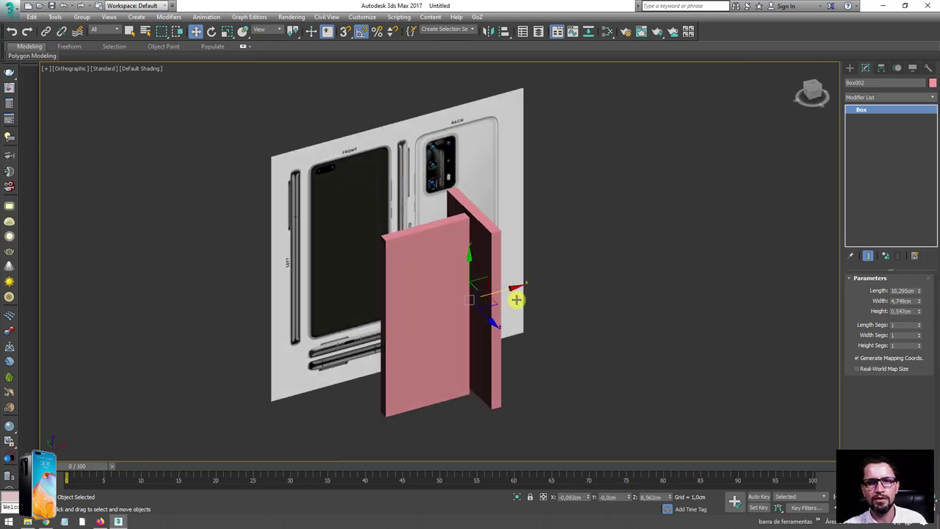
mouse_move(920, 294)
mouse_down()
mouse_move(916, 254)
mouse_move(917, 348)
mouse_move(921, 303)
mouse_move(907, 236)
mouse_up()
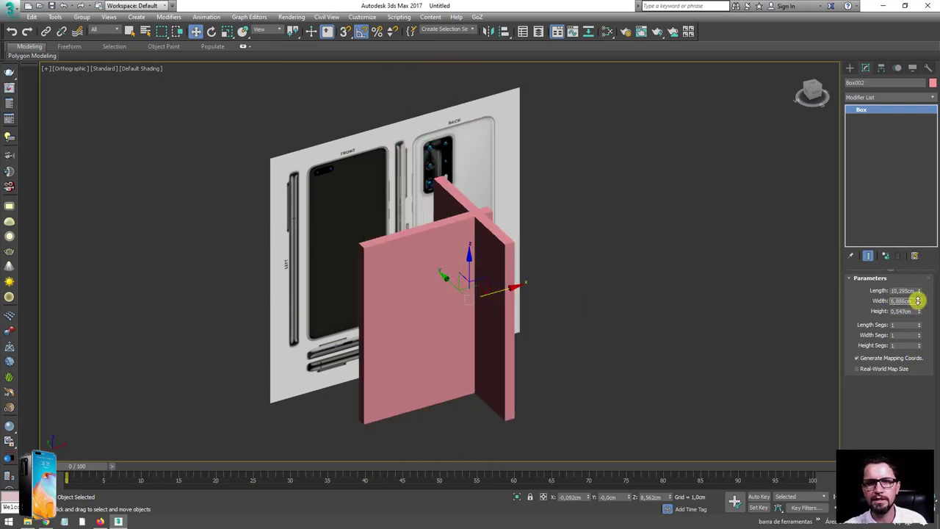
right_click(906, 235)
mouse_move(650, 195)
alt+middle_down()
mouse_move(562, 213)
mouse_move(388, 145)
alt+middle_up()
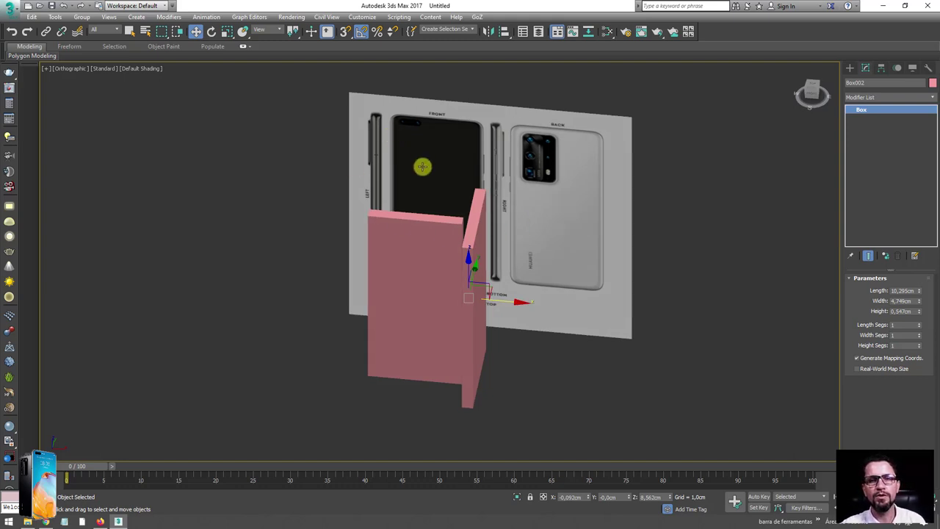
key(f)
scroll(477, 220, down, 2)
scroll(519, 232, up, 2)
mouse_move(519, 232)
middle_down()
mouse_move(504, 224)
mouse_move(531, 222)
middle_up()
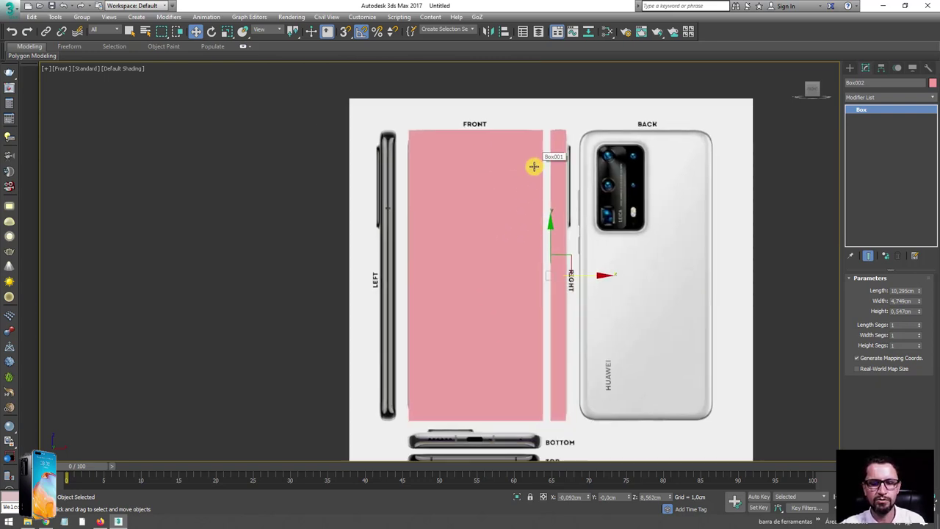
key(p)
alt+middle_drag(532, 166, 566, 189)
Give both selected boxes a dark blue object colour and return to the Front view
ctrl+click(340, 272)
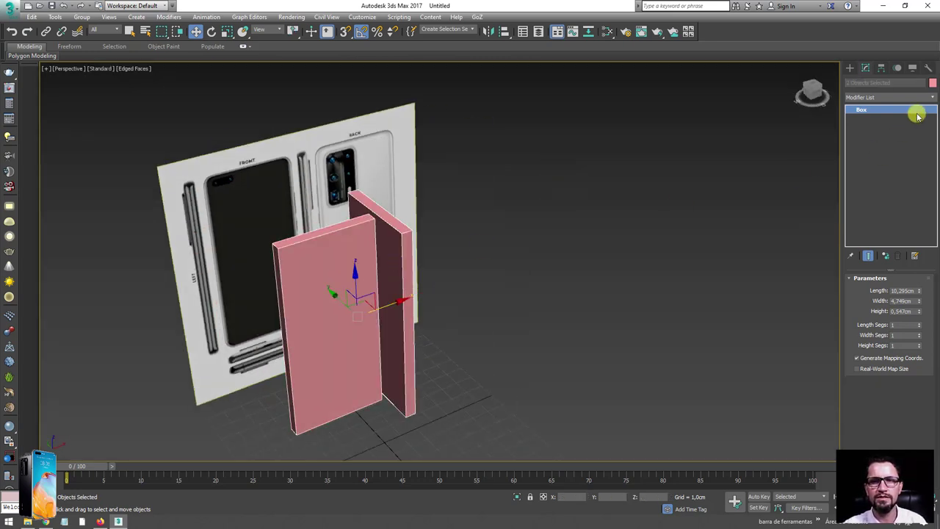
click(933, 86)
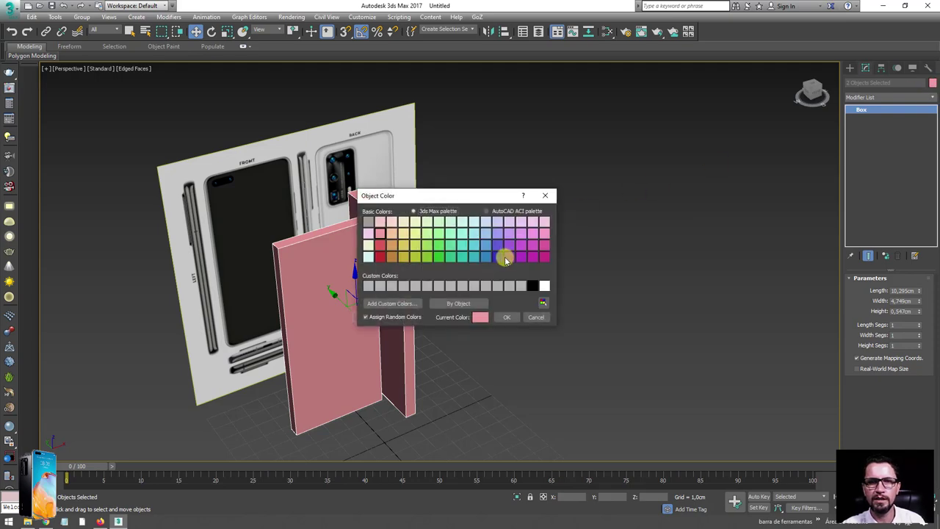
click(497, 257)
click(506, 317)
mouse_move(506, 317)
alt+middle_down()
mouse_move(521, 267)
mouse_move(632, 140)
alt+middle_up()
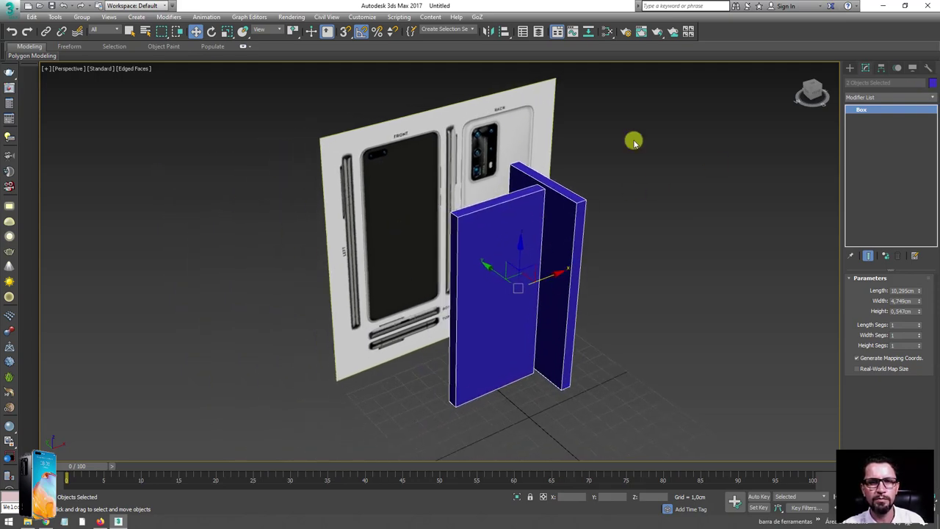
scroll(585, 179, up, 5)
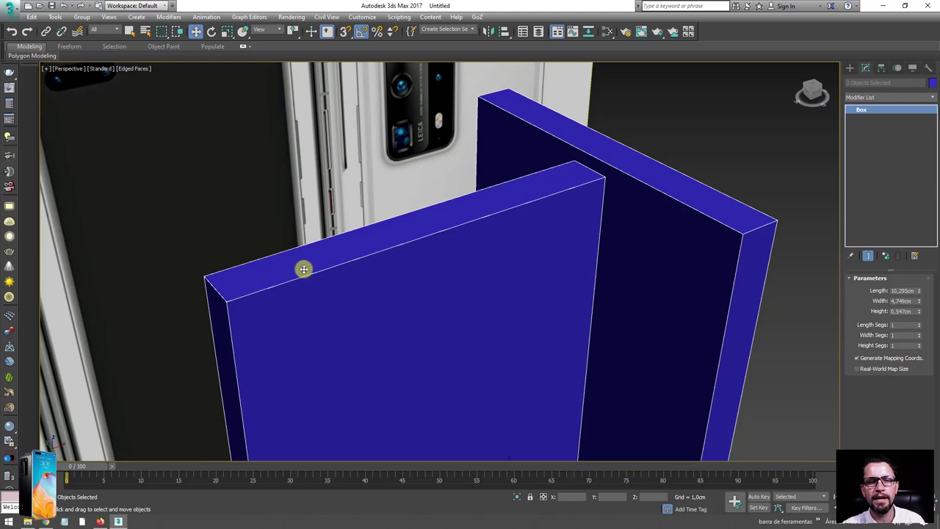
scroll(510, 220, down, 4)
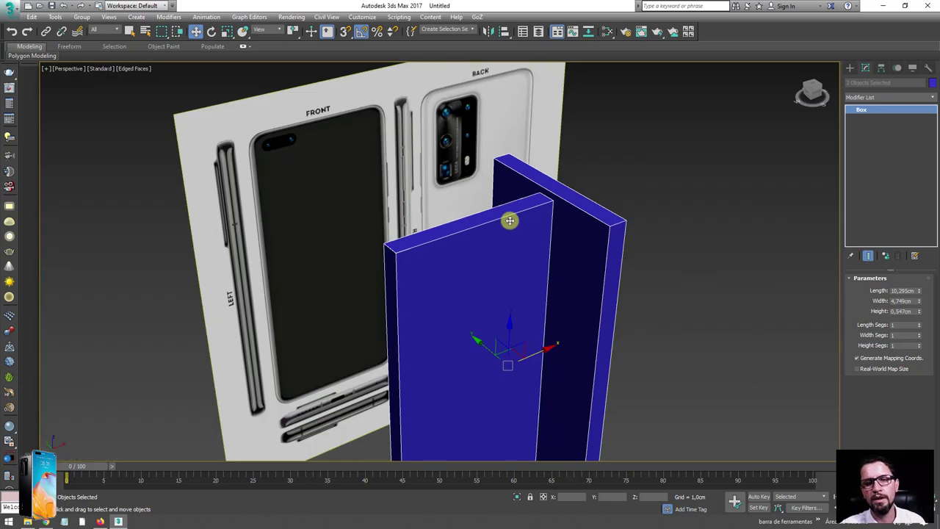
key(f)
click(475, 206)
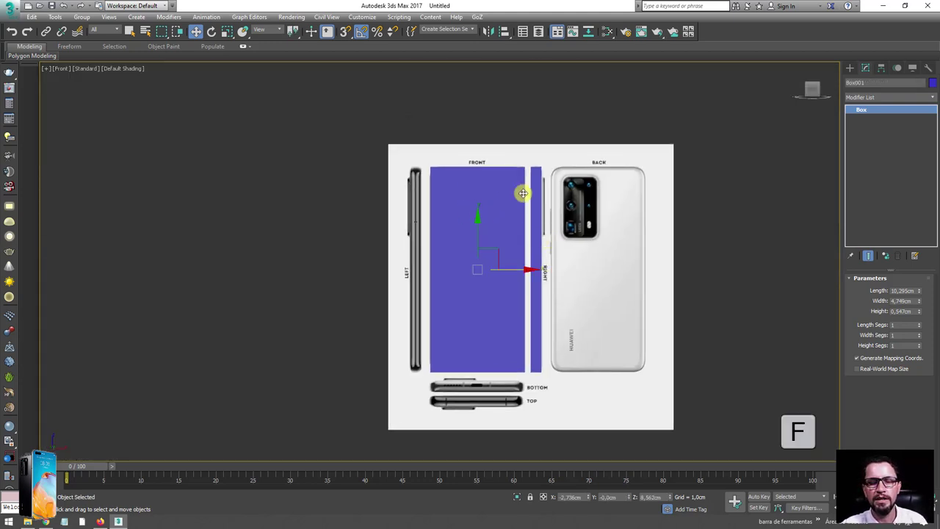
Add an Edit Poly modifier to Box001 and enter Edge sub-object mode
click(930, 103)
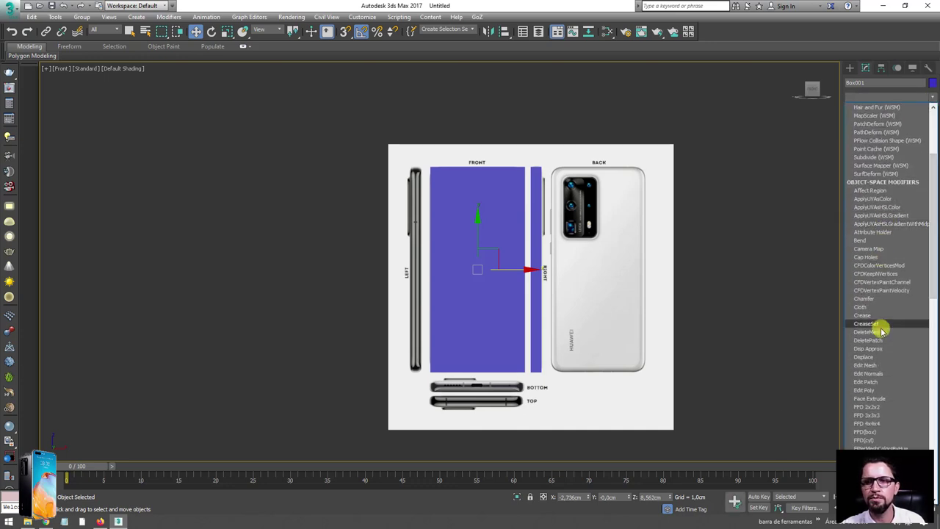
click(872, 391)
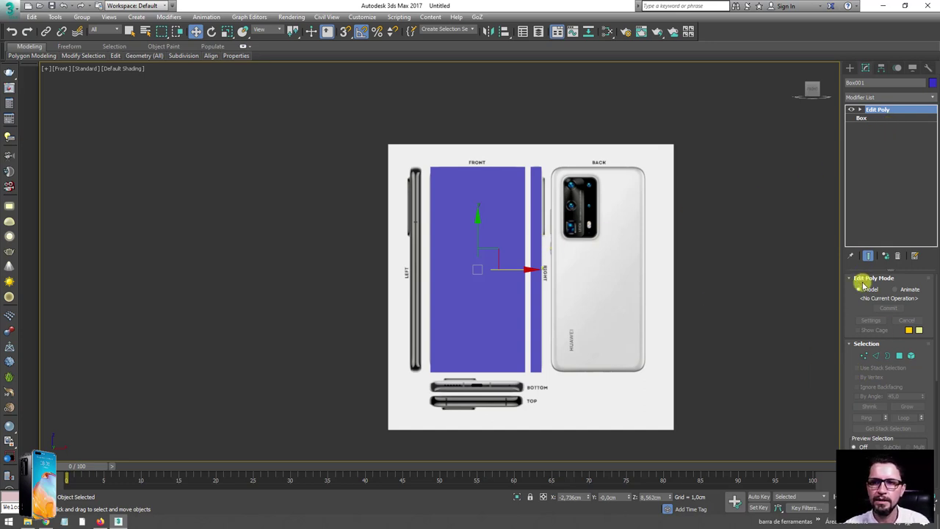
click(875, 355)
alt+middle_drag(494, 213, 568, 240)
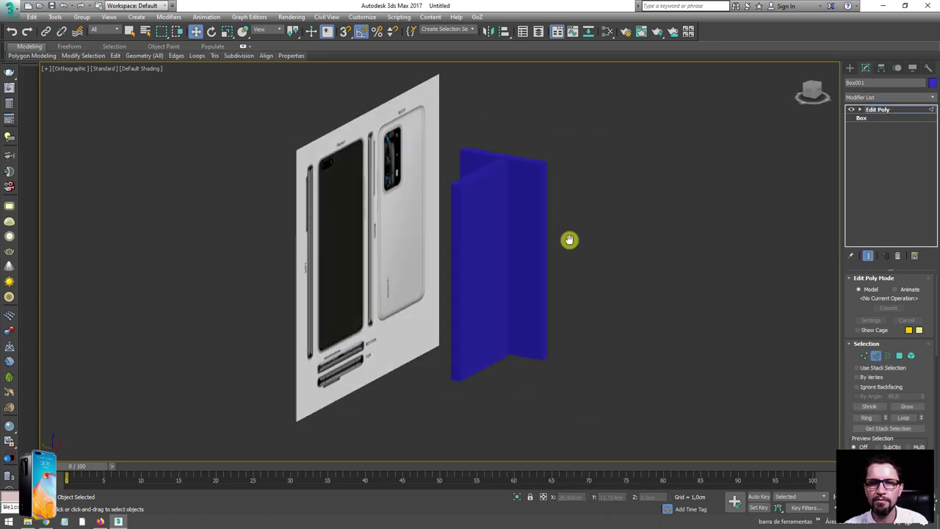
scroll(568, 239, up, 2)
Connect the long edges with 2 new edges pinched toward the ends
click(410, 259)
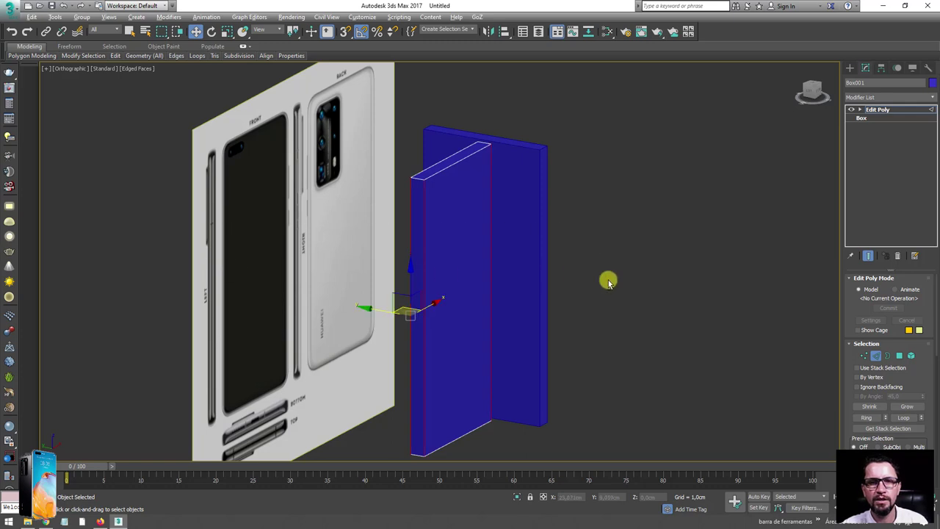
alt+middle_drag(607, 278, 608, 291)
drag(854, 447, 854, 279)
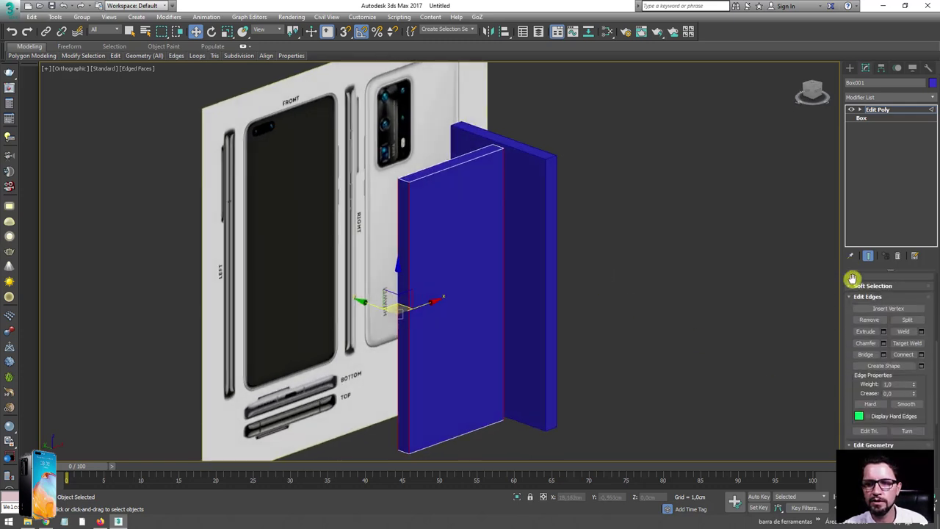
click(920, 355)
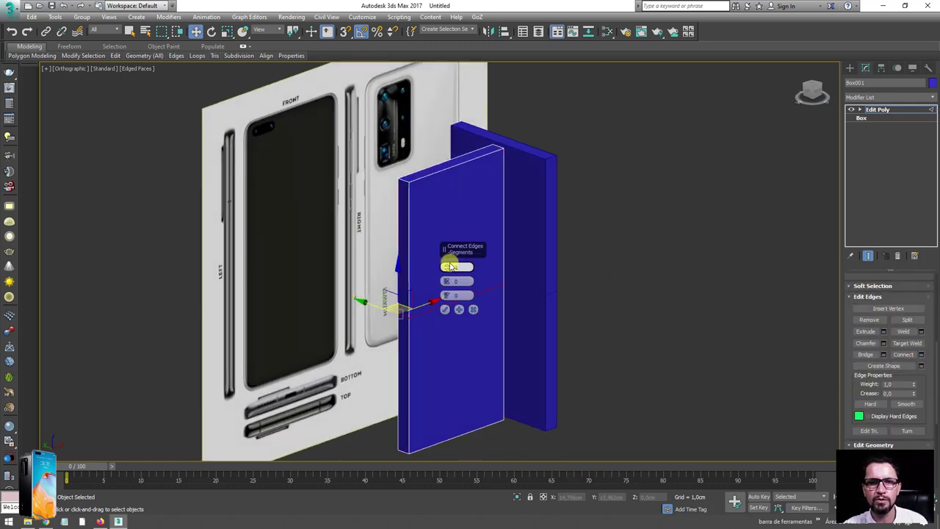
drag(447, 268, 447, 123)
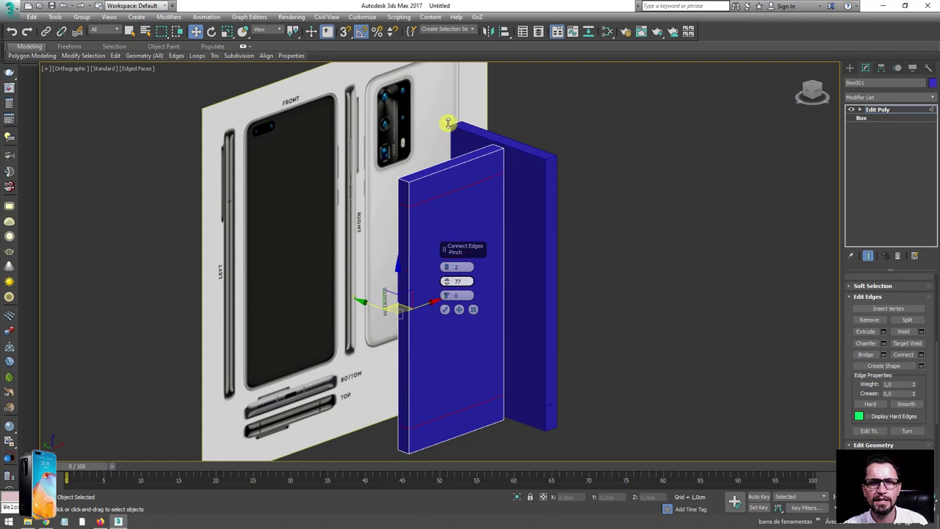
click(444, 309)
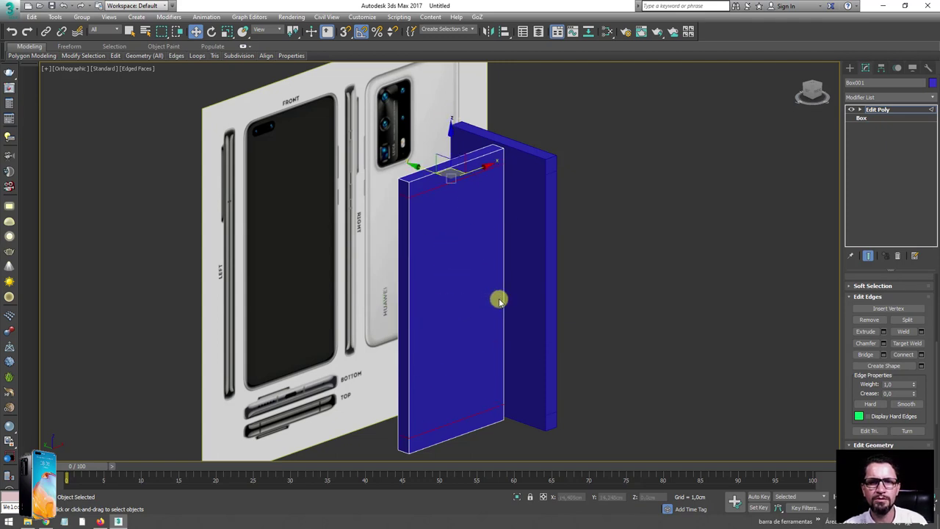
Connect the edges across the box's ends with new edge loops
alt+middle_drag(499, 298, 449, 286)
click(441, 426)
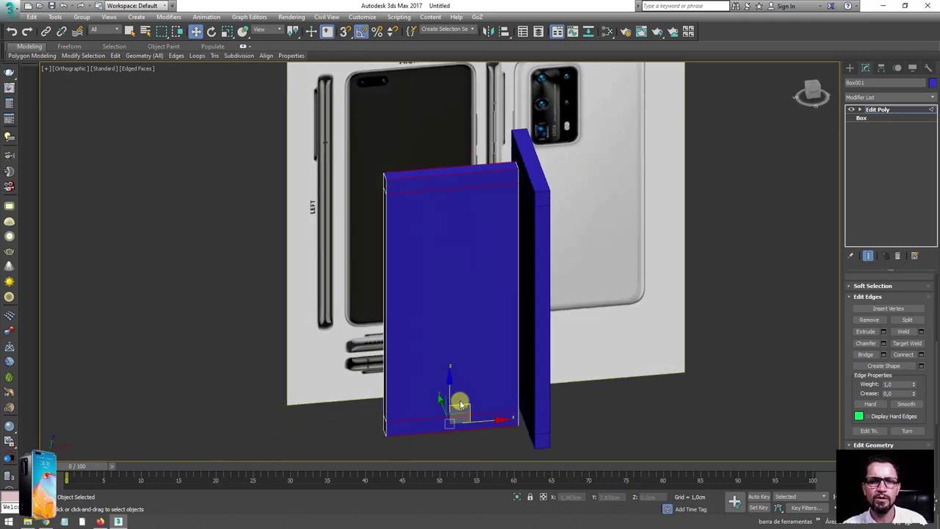
alt+middle_drag(451, 396, 500, 389)
click(921, 356)
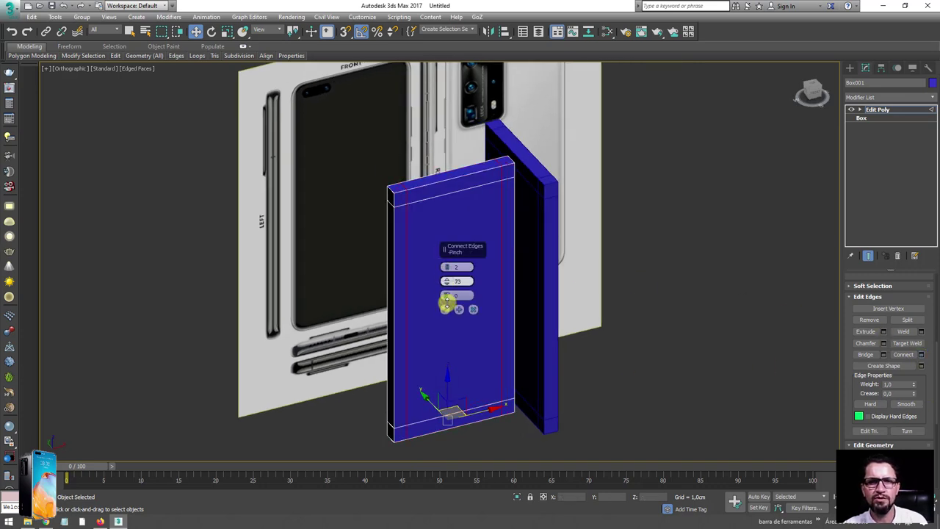
alt+middle_drag(426, 222, 388, 189)
scroll(388, 189, up, 3)
scroll(411, 203, up, 3)
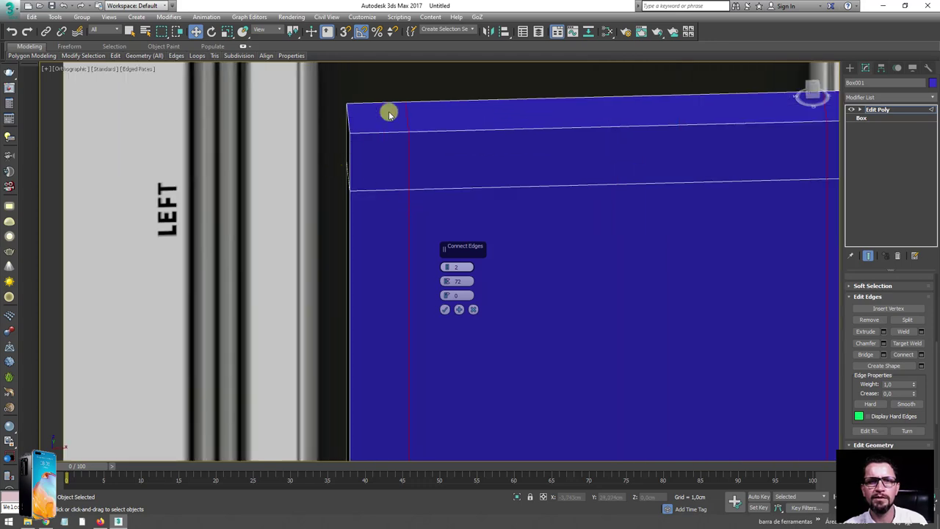
click(445, 308)
scroll(442, 290, down, 3)
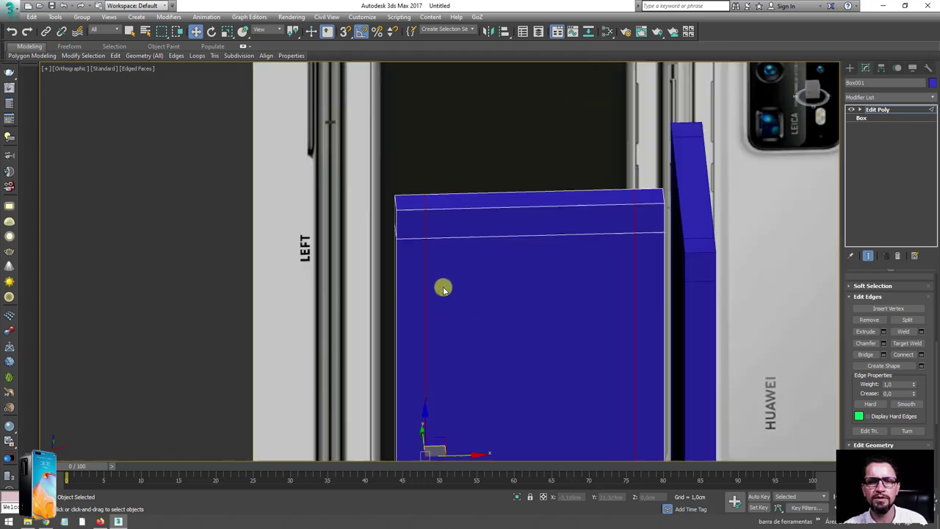
alt+middle_drag(442, 290, 482, 269)
scroll(447, 284, up, 3)
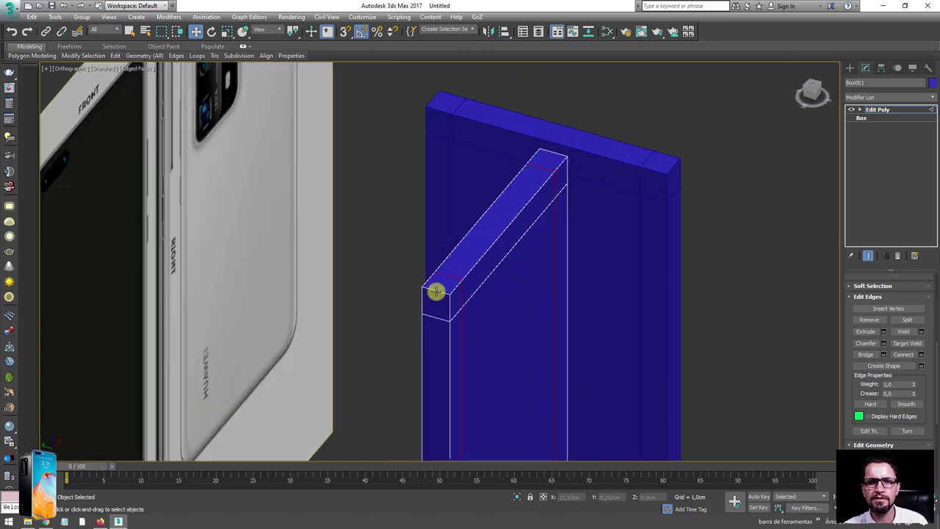
Ring-select the strip's corner edge and connect the ring with pinch reset to 0
click(436, 292)
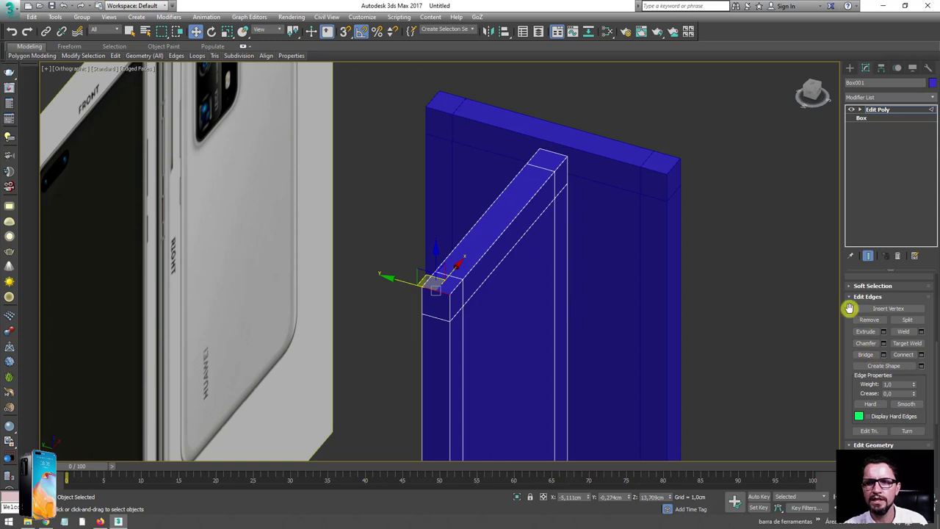
drag(849, 307, 849, 465)
click(866, 380)
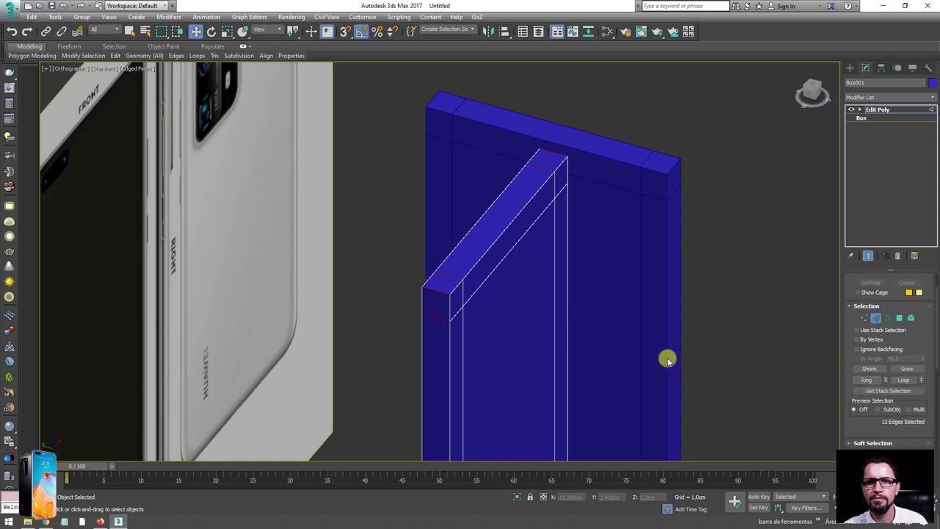
alt+middle_drag(667, 360, 562, 293)
scroll(644, 245, down, 2)
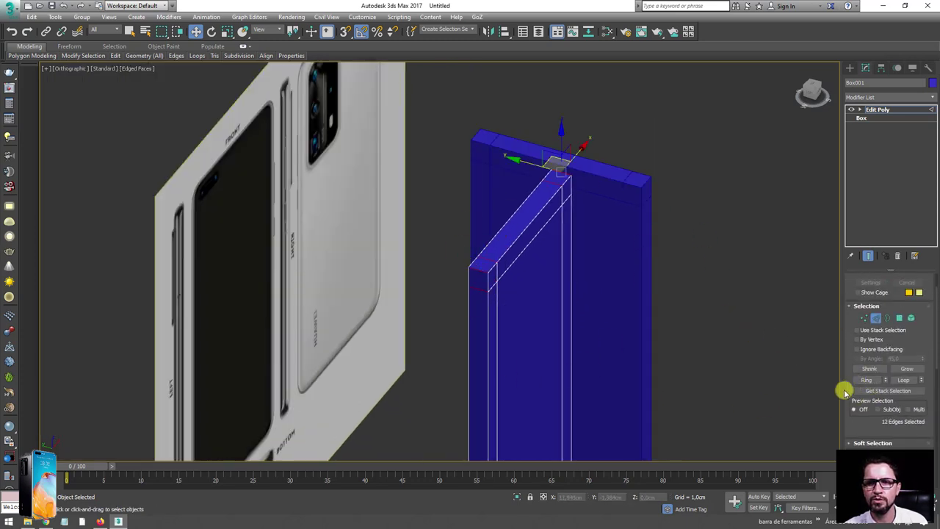
mouse_move(844, 393)
mouse_down()
mouse_move(842, 319)
mouse_move(606, 298)
mouse_up()
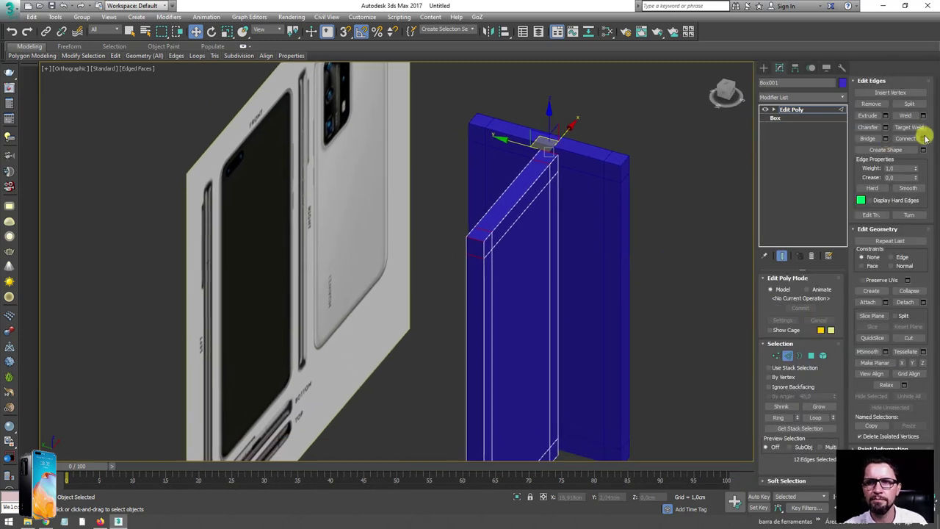
click(922, 138)
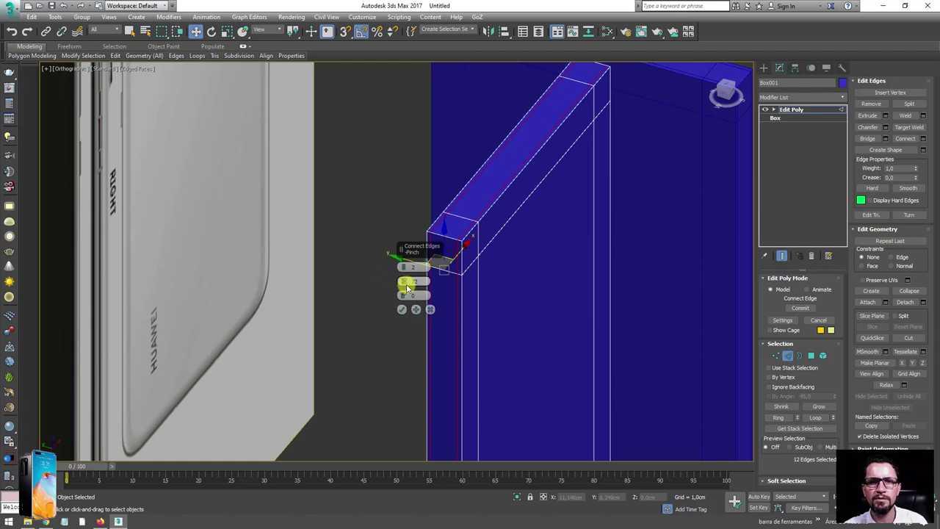
right_click(403, 284)
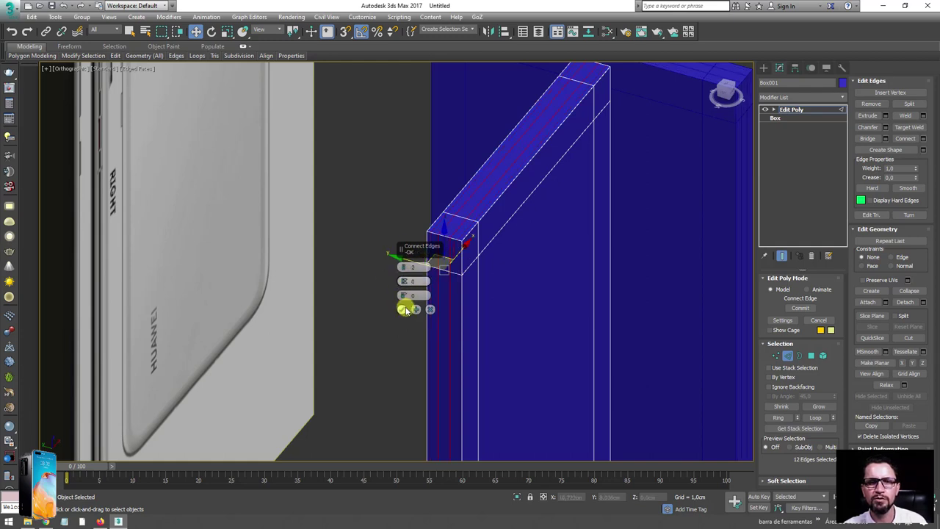
click(401, 310)
Exit Edge mode and view the edited body against the blueprint
click(786, 109)
scroll(613, 170, down, 5)
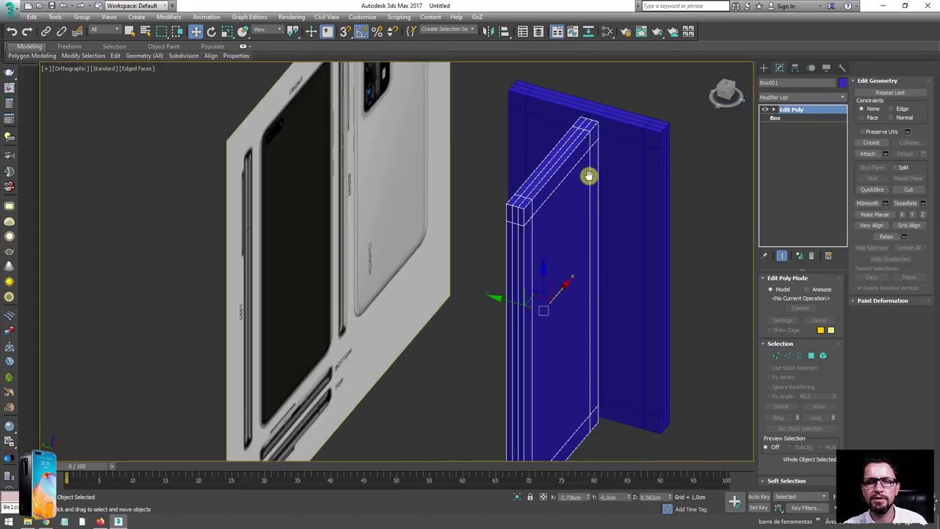
alt+middle_drag(589, 177, 566, 216)
scroll(572, 219, up, 4)
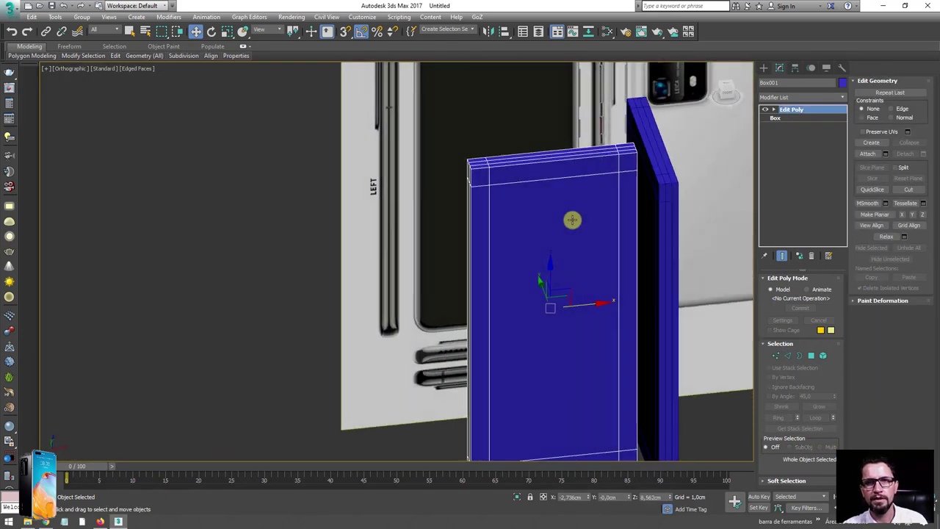
scroll(580, 250, down, 2)
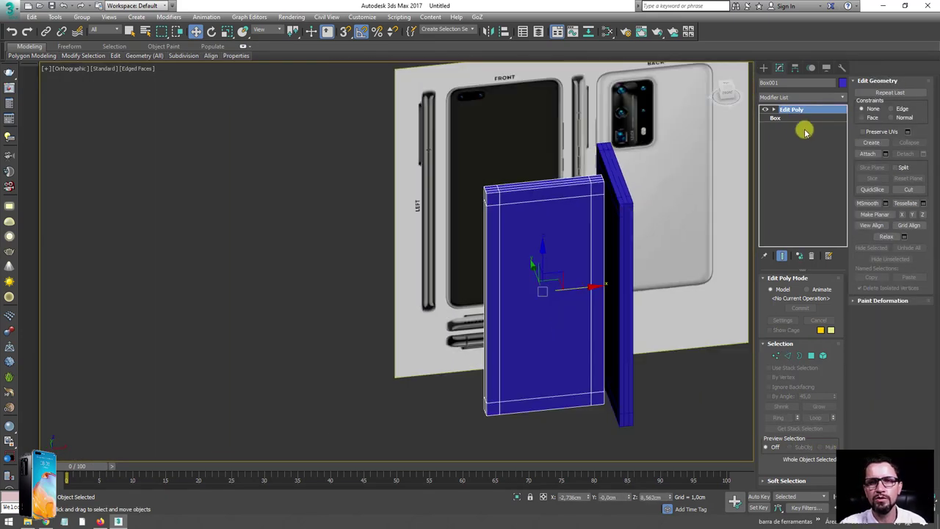
Add a TurboSmooth modifier to the phone body Box001 and look over the rounded result
click(844, 100)
drag(842, 110, 842, 389)
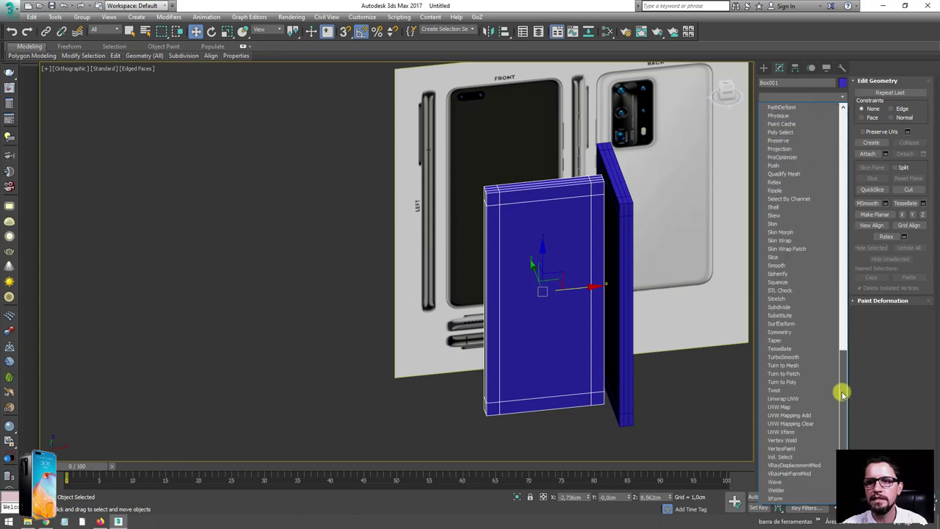
click(783, 357)
mouse_move(602, 262)
alt+middle_down()
mouse_move(510, 208)
mouse_move(558, 218)
mouse_move(539, 230)
mouse_move(495, 234)
mouse_move(497, 201)
mouse_move(546, 206)
alt+middle_up()
scroll(544, 203, up, 3)
scroll(539, 199, up, 2)
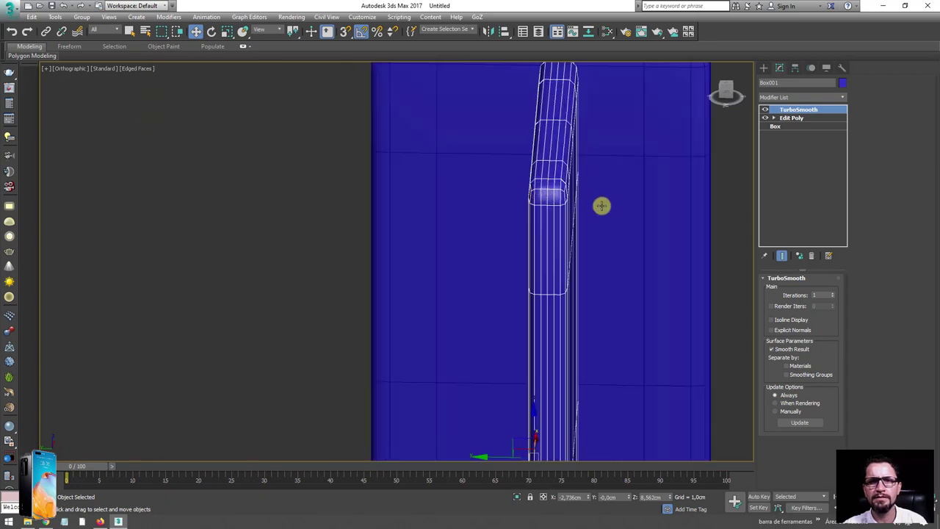
scroll(601, 206, down, 3)
Frame the body against the FRONT reference in the Front view and expand Edit Poly
key(f)
scroll(539, 183, down, 2)
scroll(562, 188, up, 2)
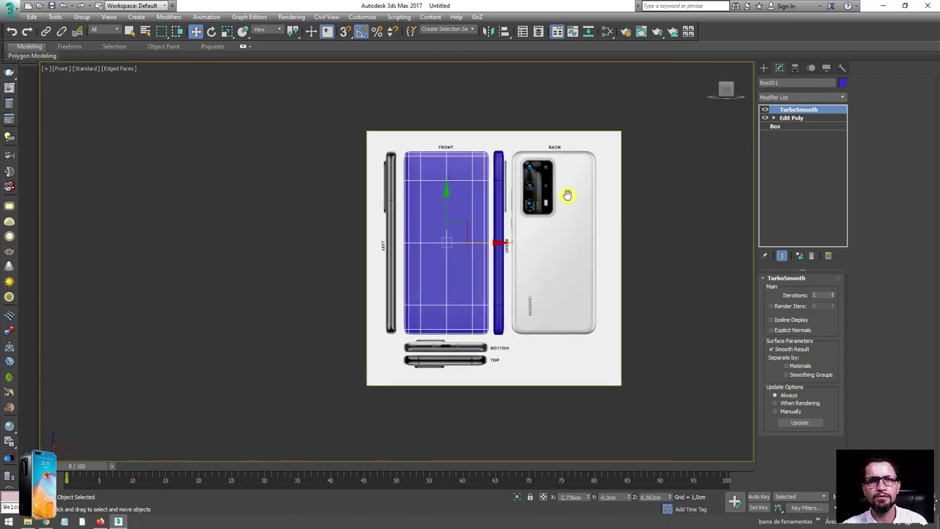
scroll(507, 174, up, 3)
scroll(543, 184, up, 1)
scroll(441, 237, down, 3)
scroll(441, 242, down, 2)
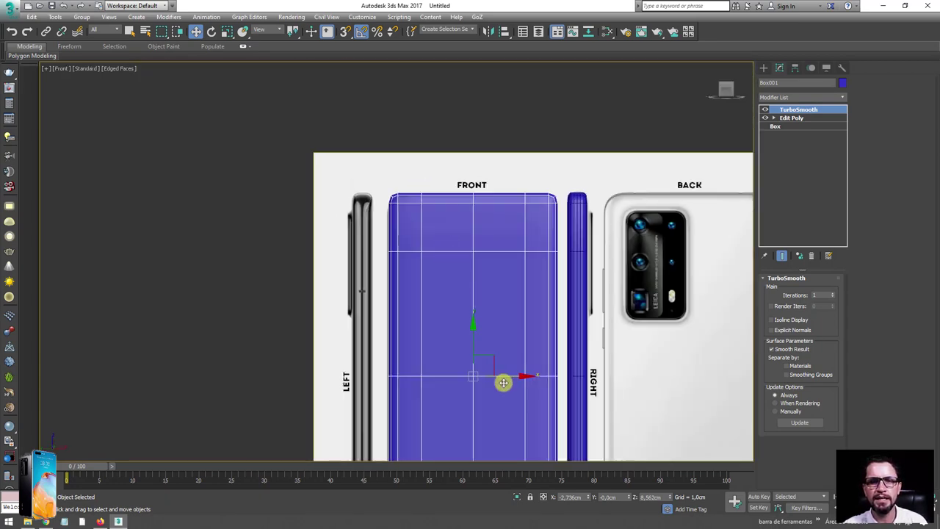
drag(504, 377, 506, 375)
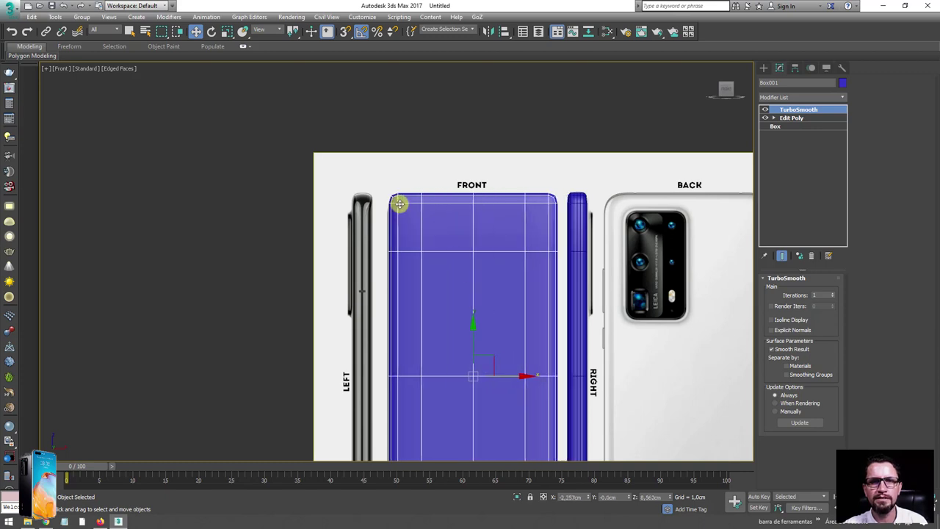
middle_drag(430, 178, 434, 145)
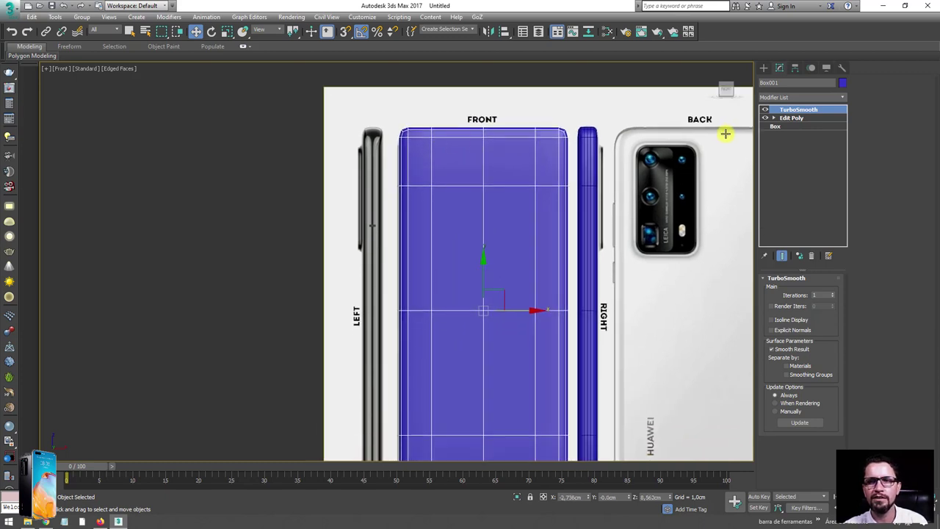
click(774, 119)
Select the body's top row of vertices at Vertex level with Show End Result enabled
click(792, 125)
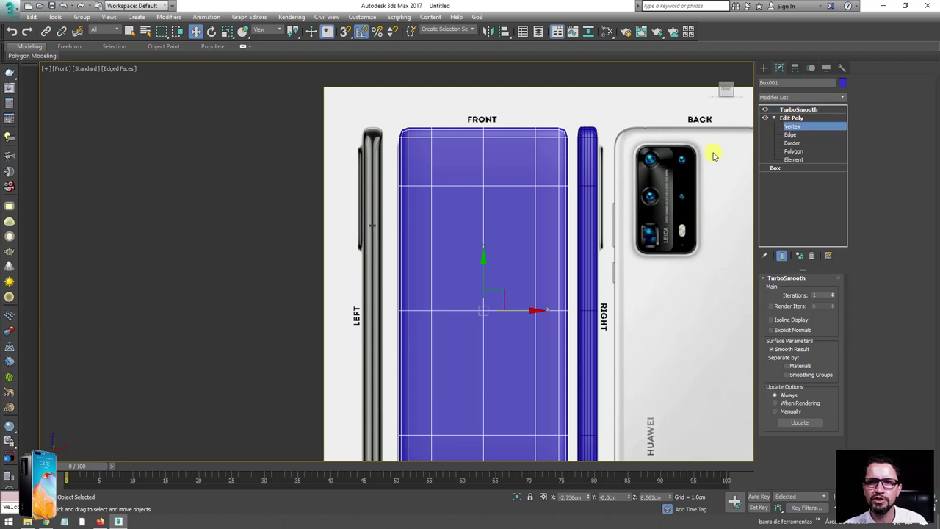
click(766, 109)
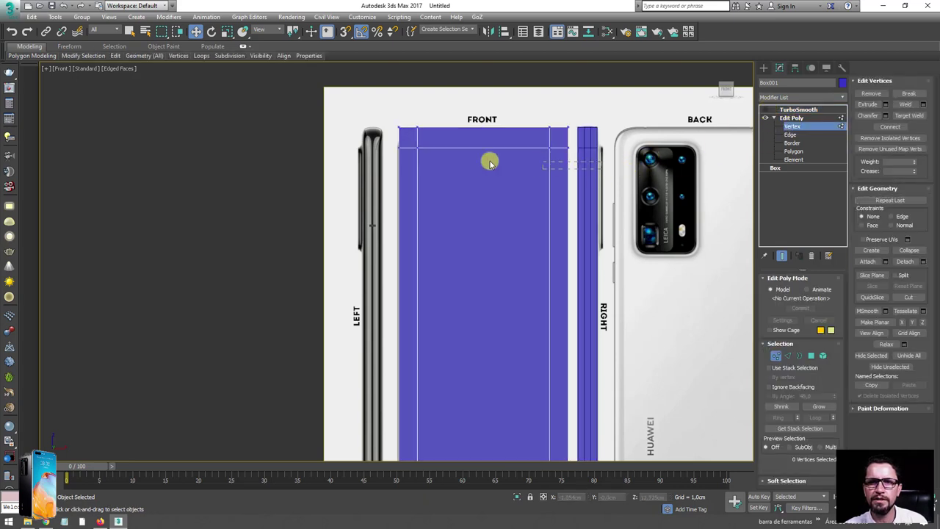
drag(323, 141, 324, 142)
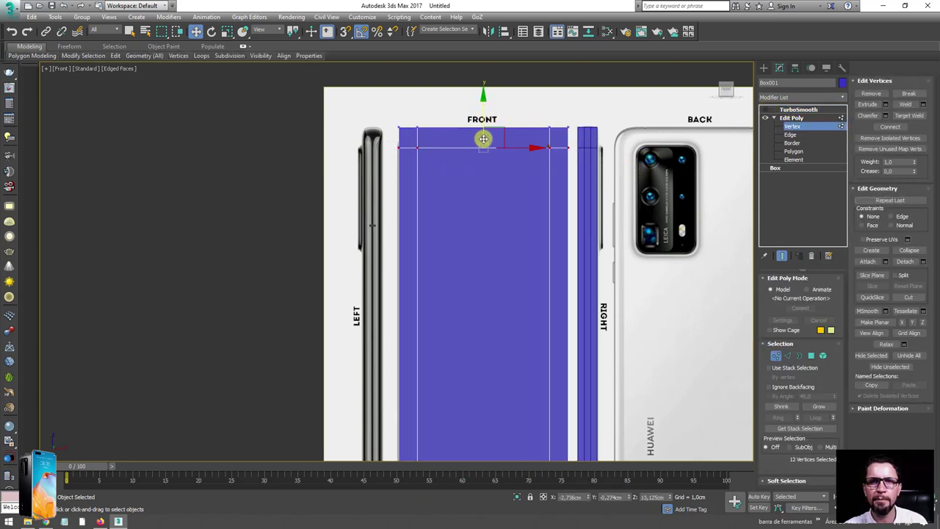
drag(492, 114, 484, 117)
click(781, 255)
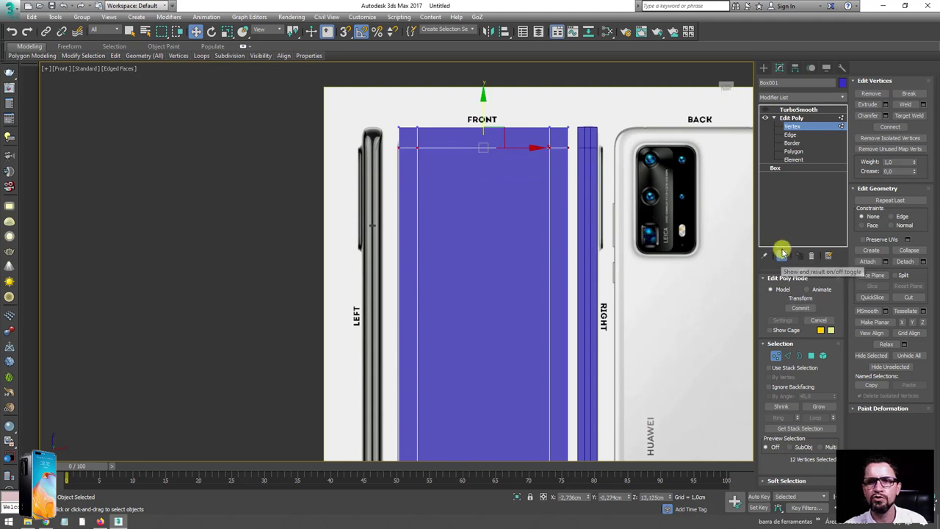
click(765, 110)
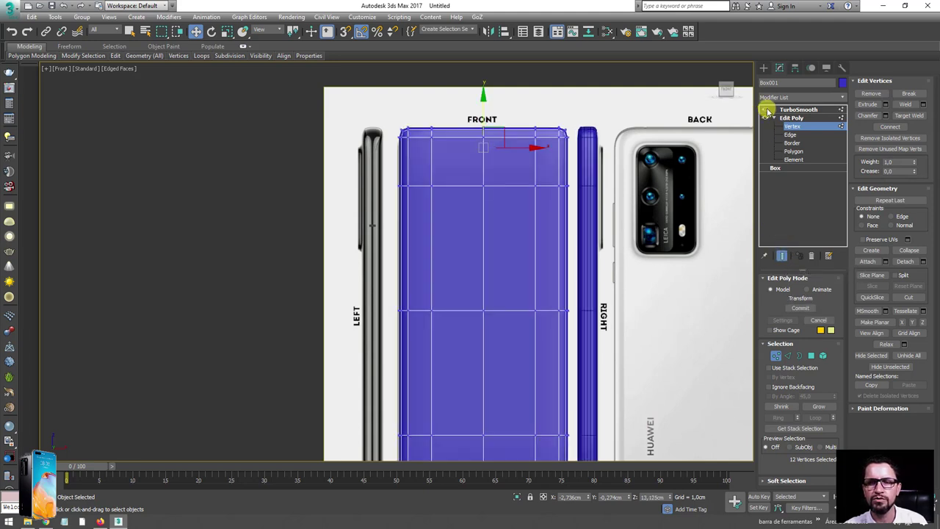
Move the top vertices down along Y to match the FRONT reference outline
scroll(448, 129, up, 5)
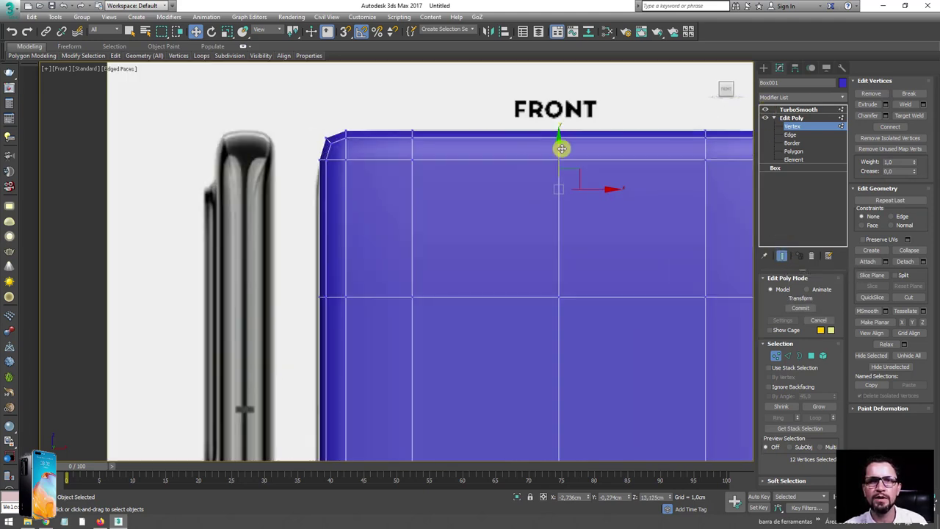
mouse_move(560, 147)
mouse_down()
mouse_move(558, 218)
mouse_move(550, 196)
mouse_up()
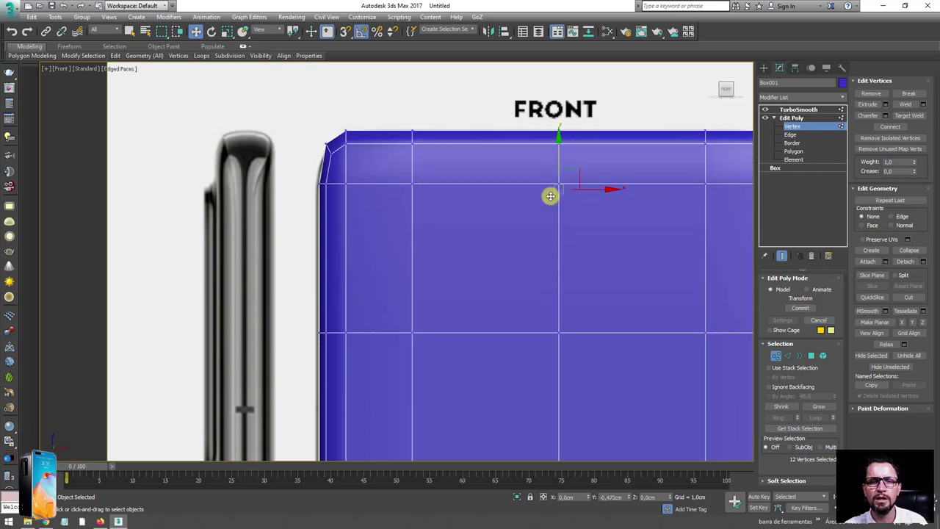
scroll(549, 196, down, 6)
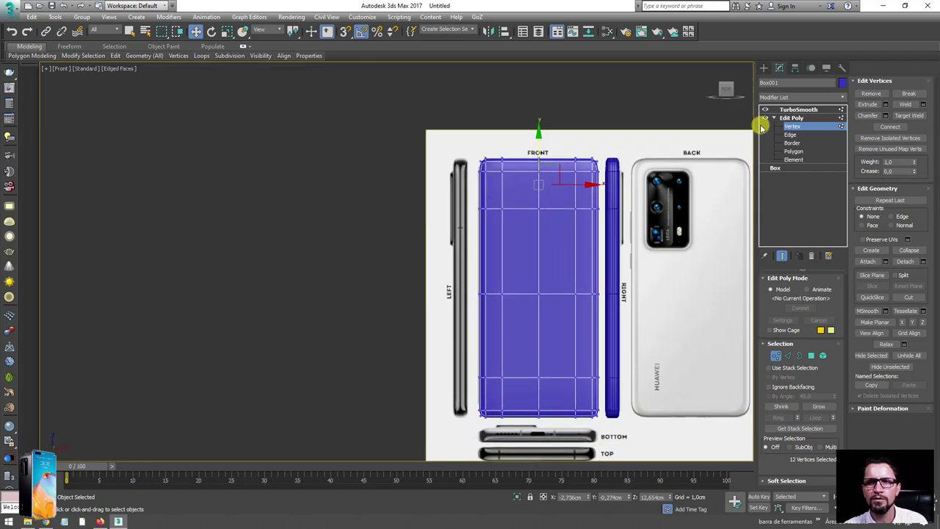
click(782, 254)
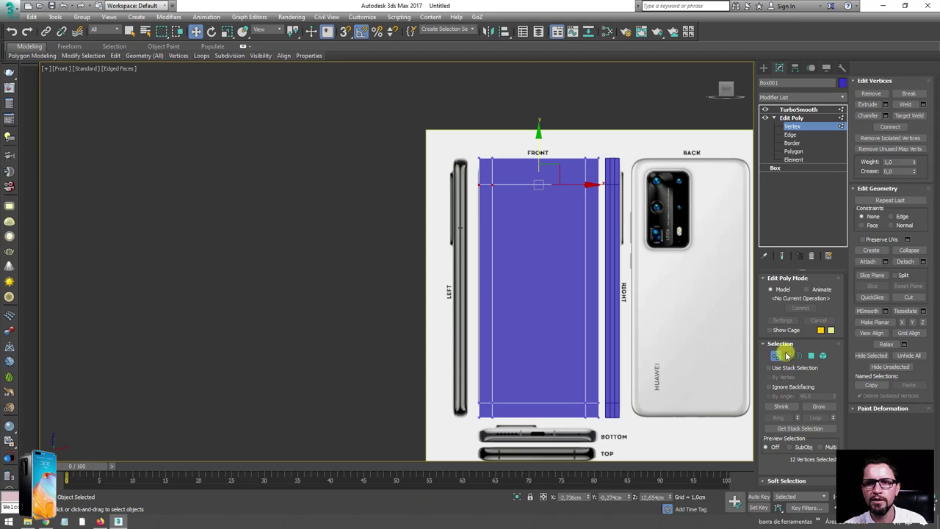
scroll(583, 363, up, 2)
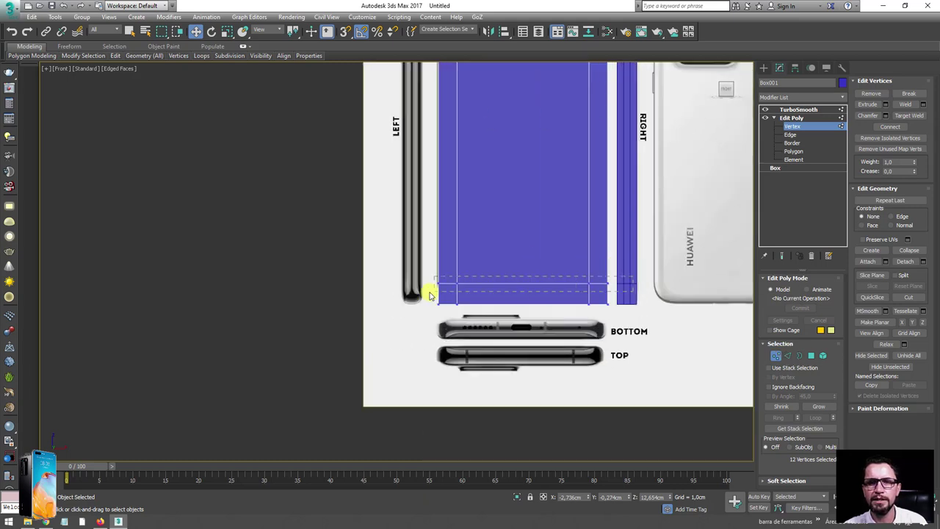
scroll(514, 205, down, 4)
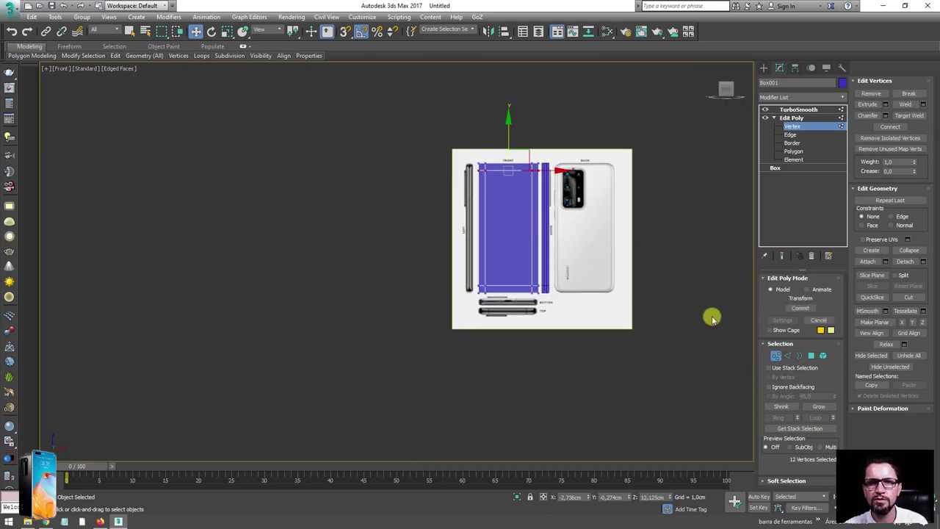
At Edge level, scale the selected top and bottom edge loops vertically
click(787, 356)
scroll(505, 211, up, 2)
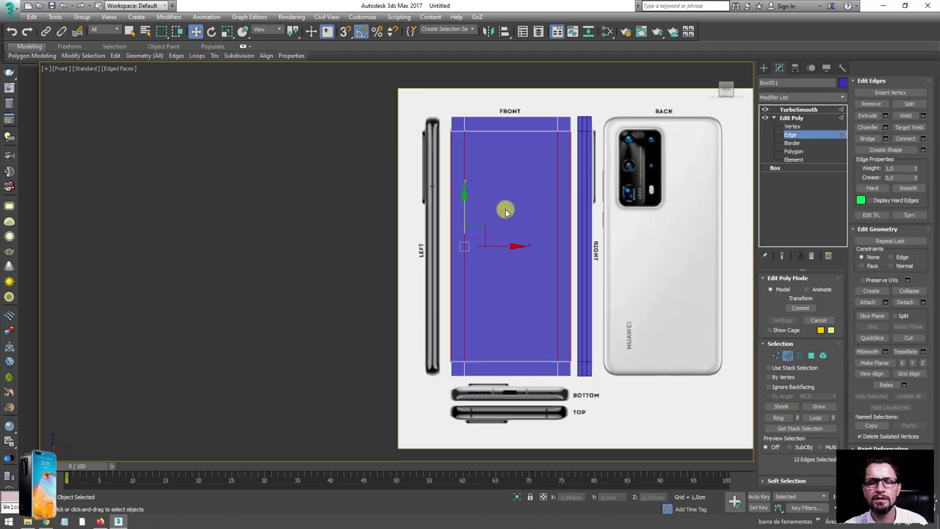
key(r)
drag(460, 193, 464, 201)
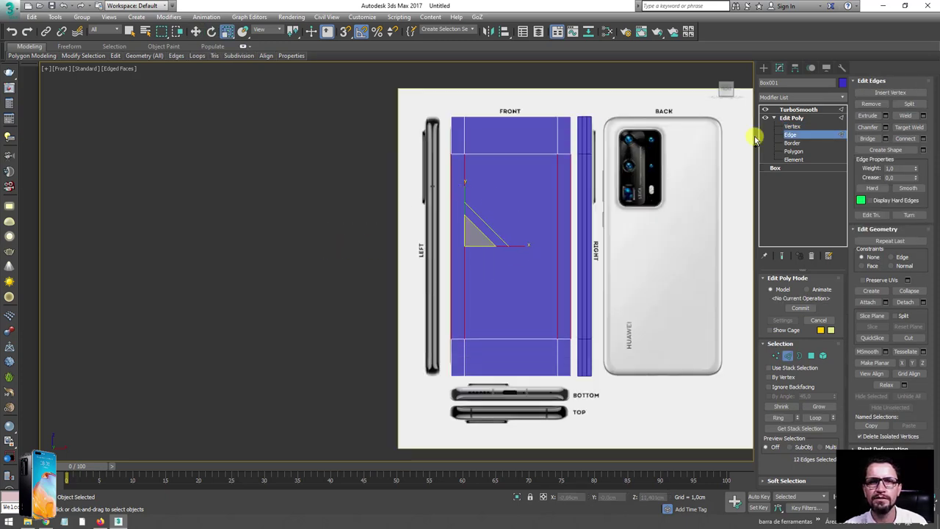
click(781, 256)
scroll(465, 210, up, 2)
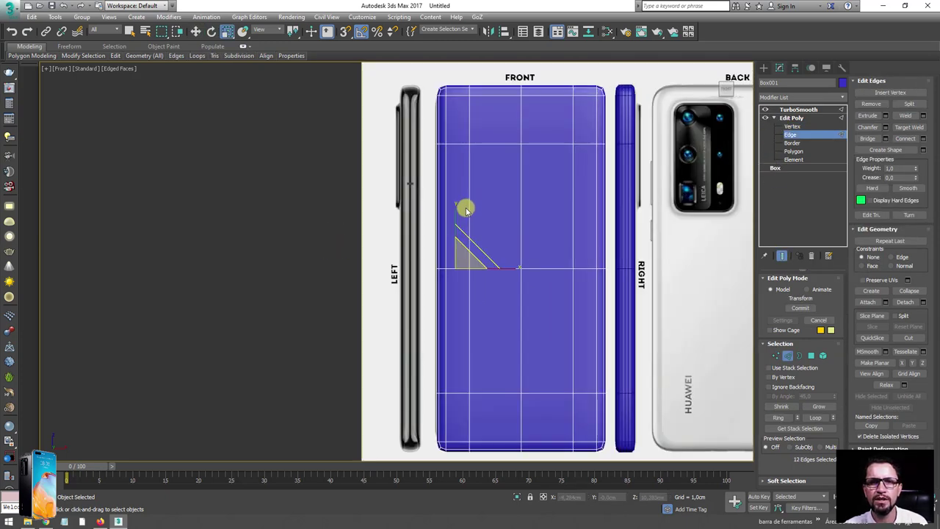
drag(457, 211, 458, 221)
scroll(498, 180, down, 2)
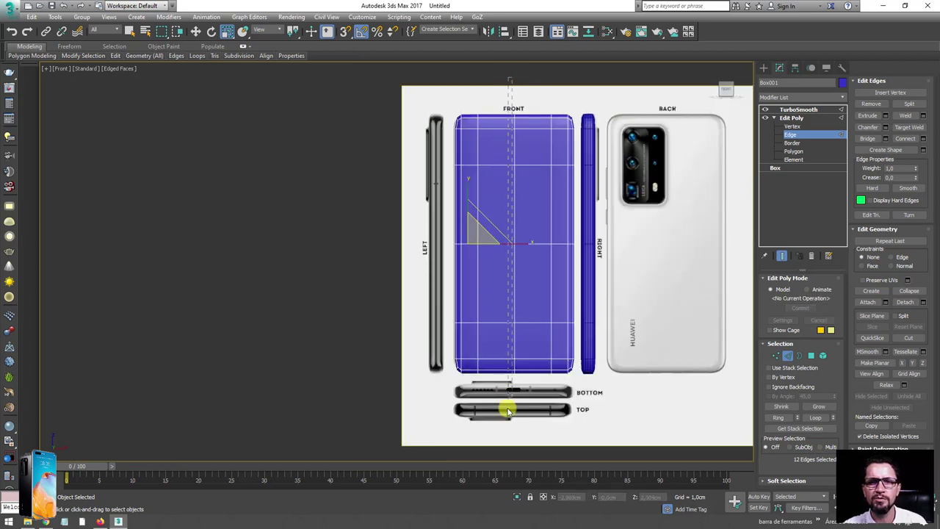
click(780, 256)
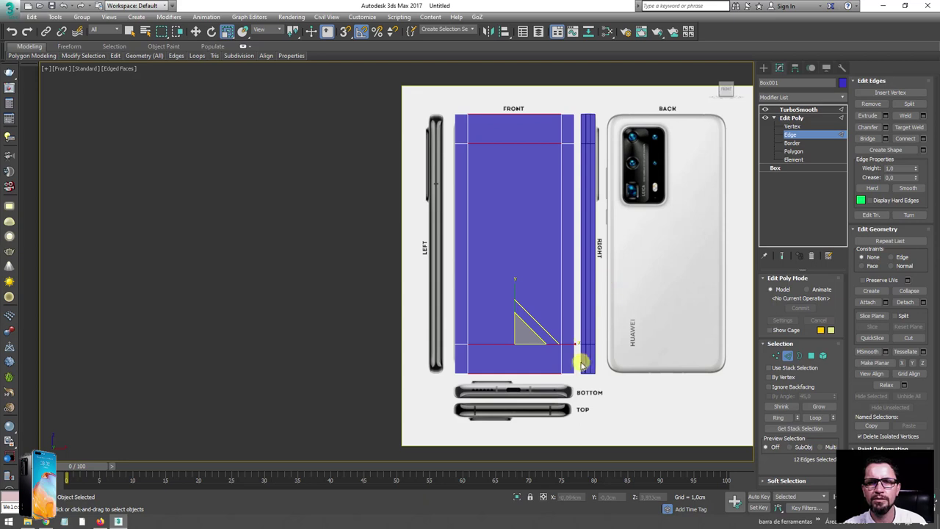
drag(575, 342, 558, 342)
click(781, 256)
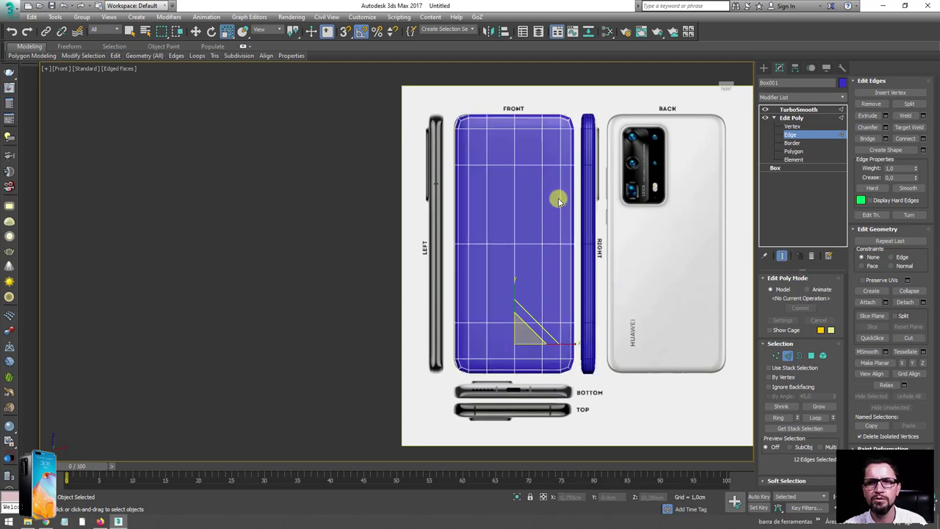
middle_drag(558, 199, 560, 218)
Scale the selected bottom edges inward to match the FRONT reference's tapered corners
mouse_move(569, 363)
mouse_down()
mouse_move(554, 369)
mouse_move(566, 363)
mouse_up()
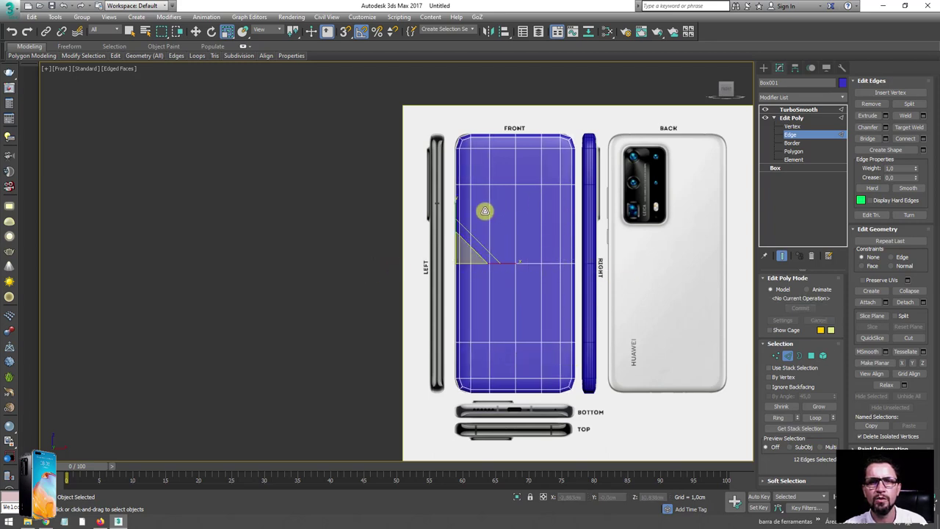
mouse_move(457, 209)
mouse_down()
mouse_move(463, 206)
mouse_move(457, 210)
mouse_up()
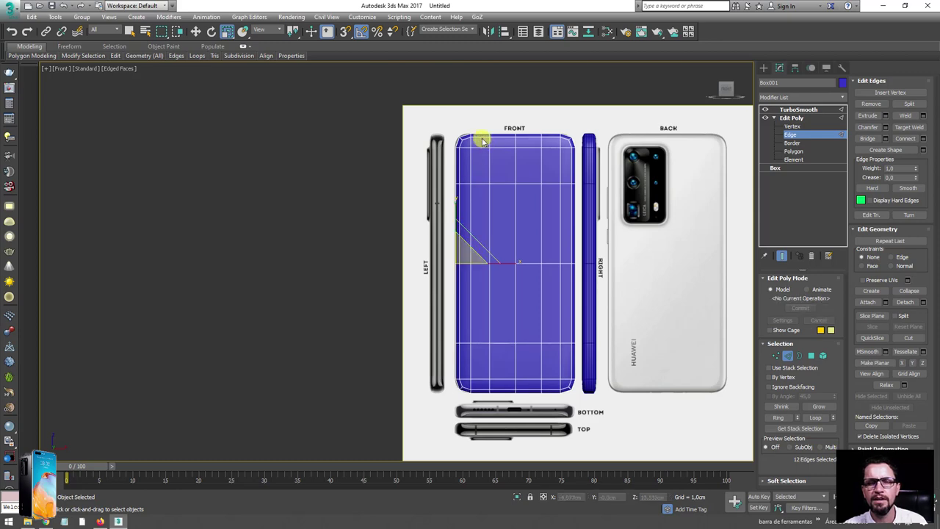
scroll(474, 139, up, 5)
scroll(412, 130, down, 2)
scroll(411, 129, down, 2)
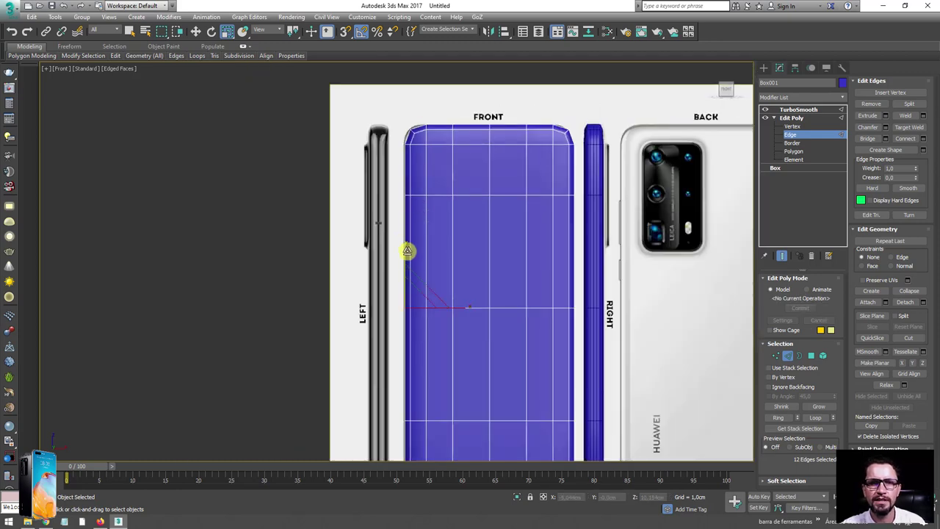
drag(405, 251, 413, 249)
scroll(412, 249, down, 2)
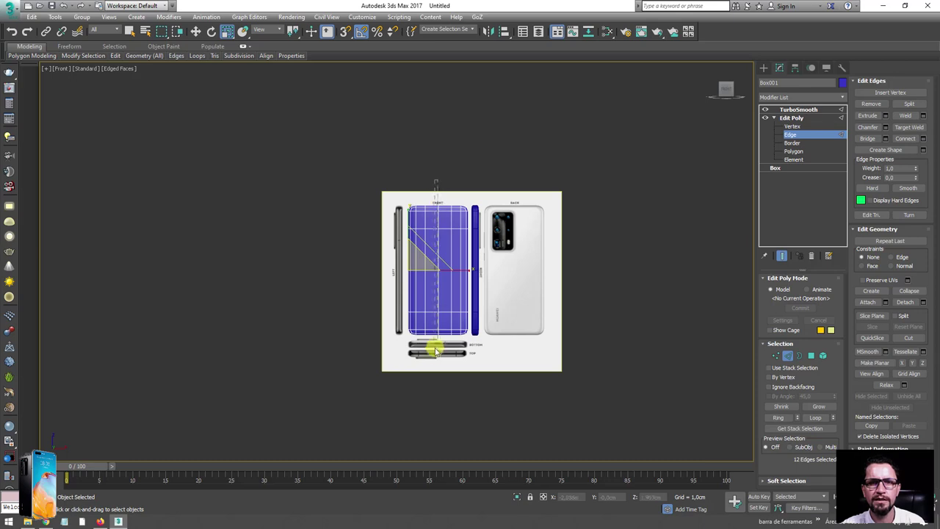
scroll(435, 249, up, 1)
scroll(436, 250, up, 1)
middle_drag(471, 351, 485, 300)
scroll(486, 327, up, 2)
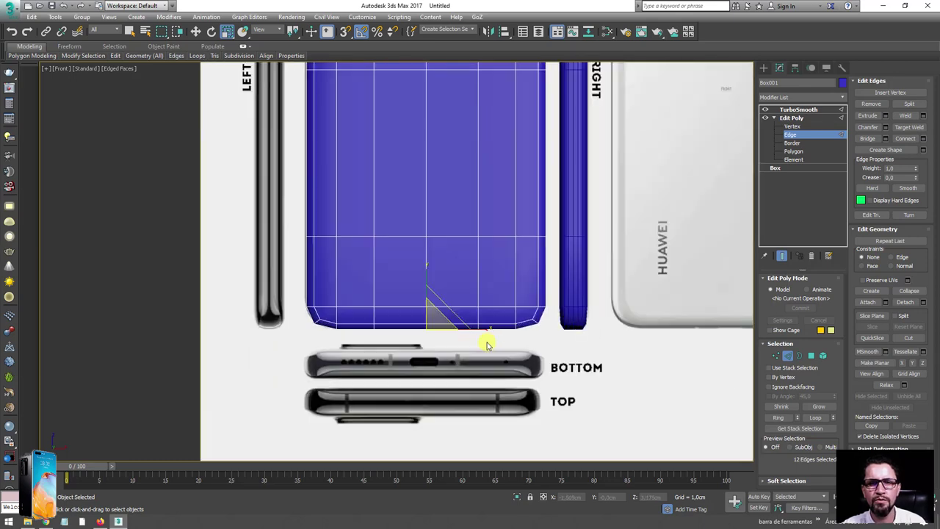
drag(485, 329, 488, 331)
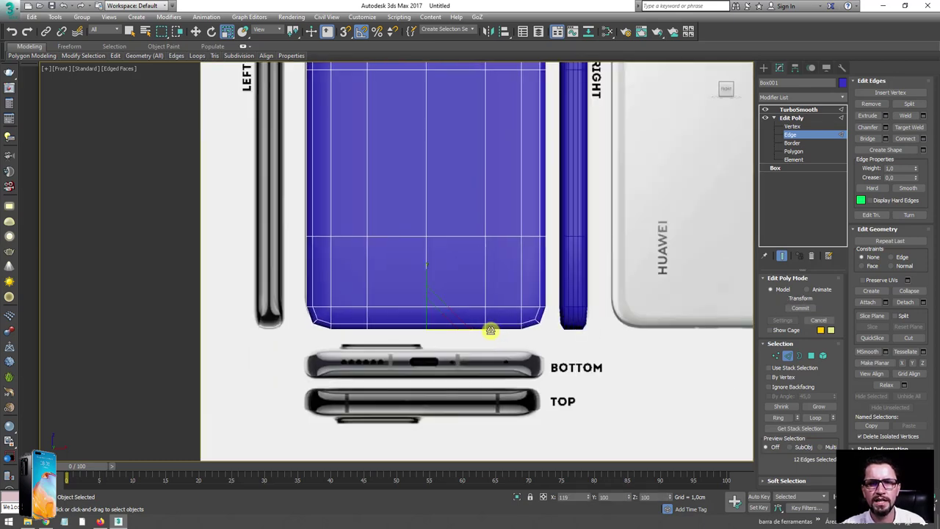
scroll(487, 330, down, 5)
scroll(479, 238, up, 2)
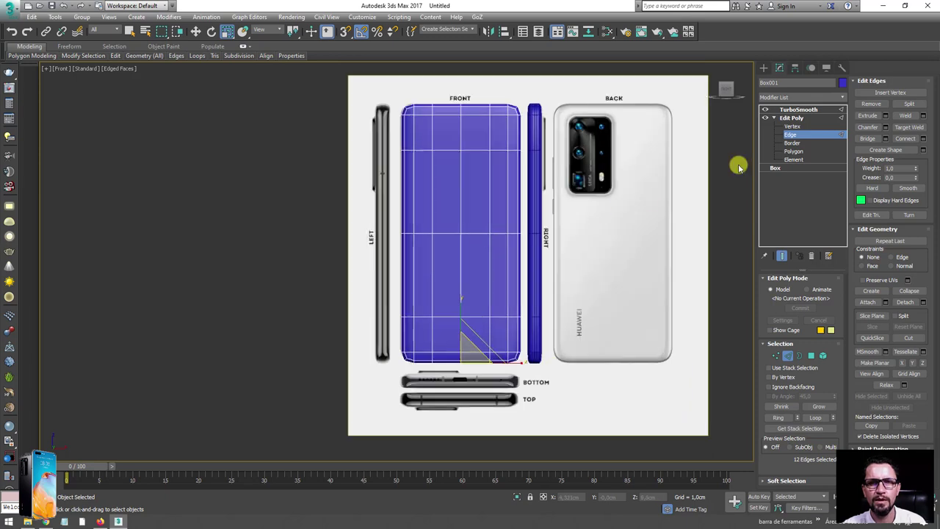
Exit Edge level and view the TurboSmoothed body in the Perspective view
click(781, 256)
mouse_move(493, 234)
middle_down()
mouse_move(514, 272)
mouse_move(491, 215)
mouse_move(537, 181)
middle_up()
key(p)
click(790, 117)
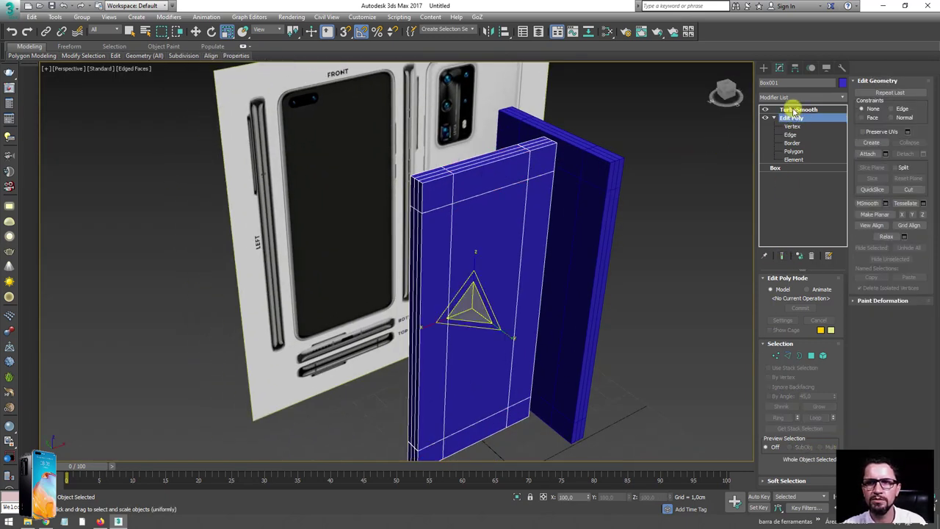
click(798, 110)
mouse_move(469, 242)
alt+middle_down()
mouse_move(517, 247)
mouse_move(507, 216)
mouse_move(533, 203)
mouse_move(510, 228)
mouse_move(453, 205)
alt+middle_up()
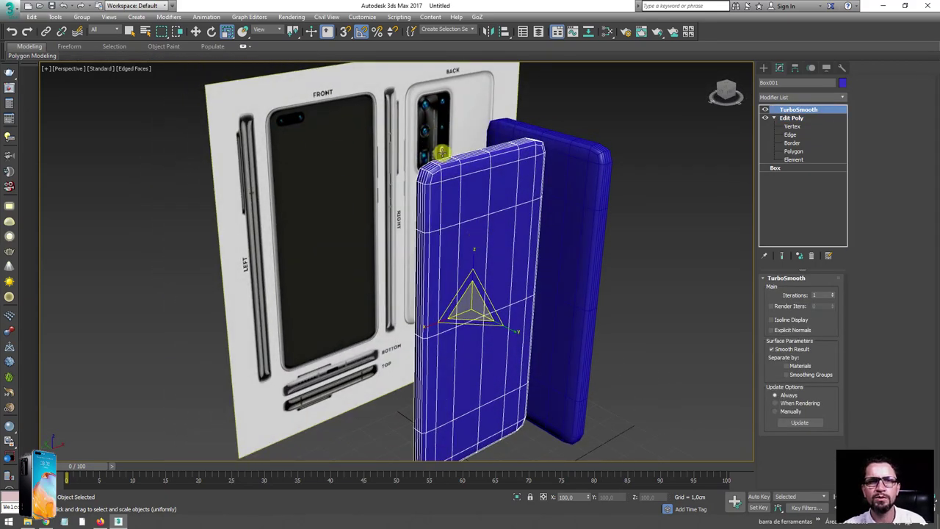
mouse_move(442, 152)
alt+middle_down()
mouse_move(536, 220)
mouse_move(517, 242)
mouse_move(480, 249)
alt+middle_up()
scroll(522, 240, down, 3)
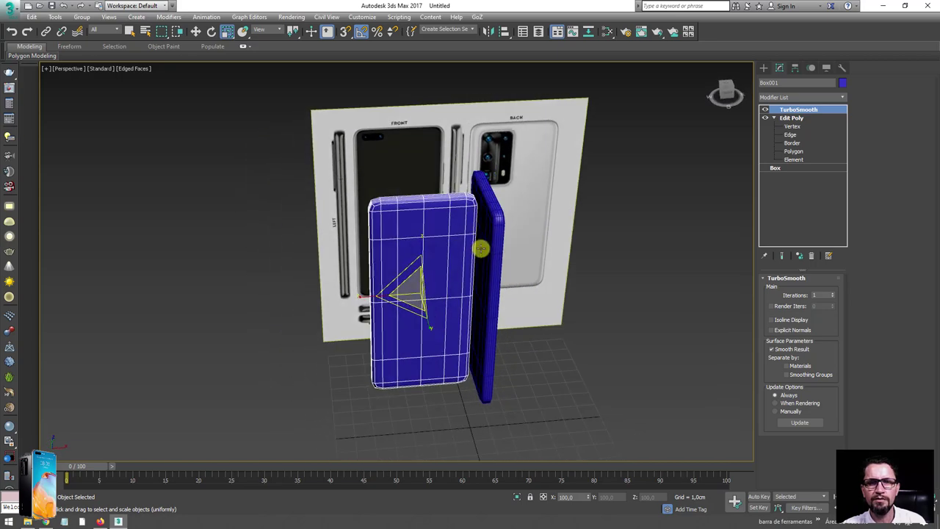
Shift-drag the side-frame piece to the right to make an instanced copy
click(491, 214)
key(w)
shift+drag(509, 289, 625, 251)
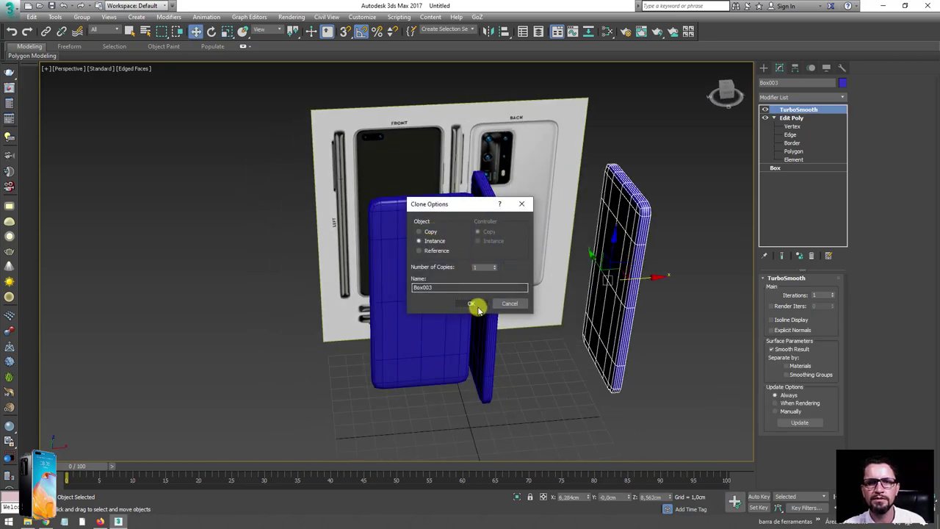
click(471, 303)
scroll(492, 313, up, 1)
scroll(434, 279, up, 3)
scroll(354, 251, up, 3)
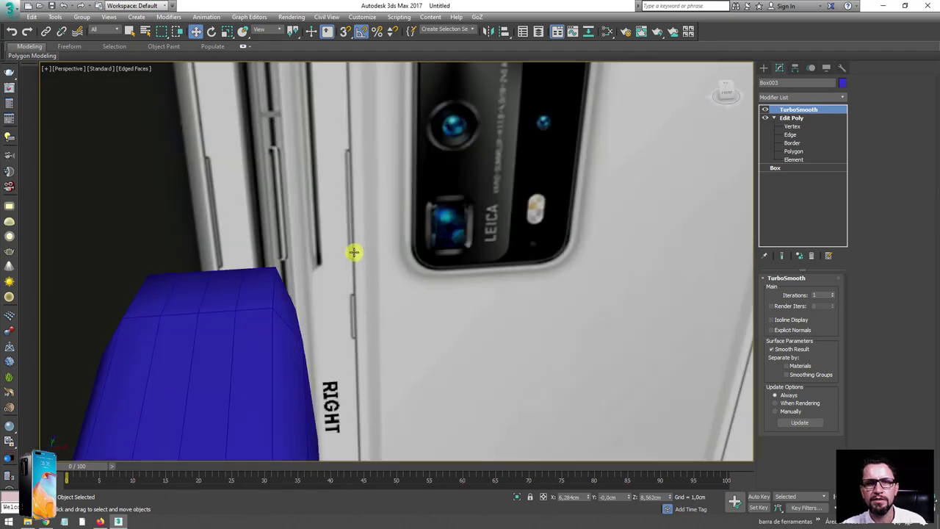
scroll(335, 218, down, 1)
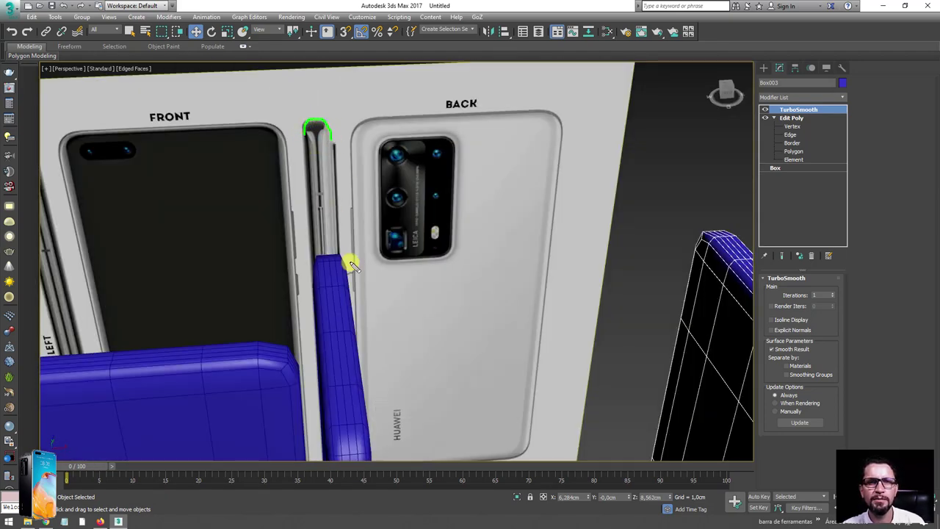
scroll(352, 265, down, 2)
scroll(385, 220, down, 3)
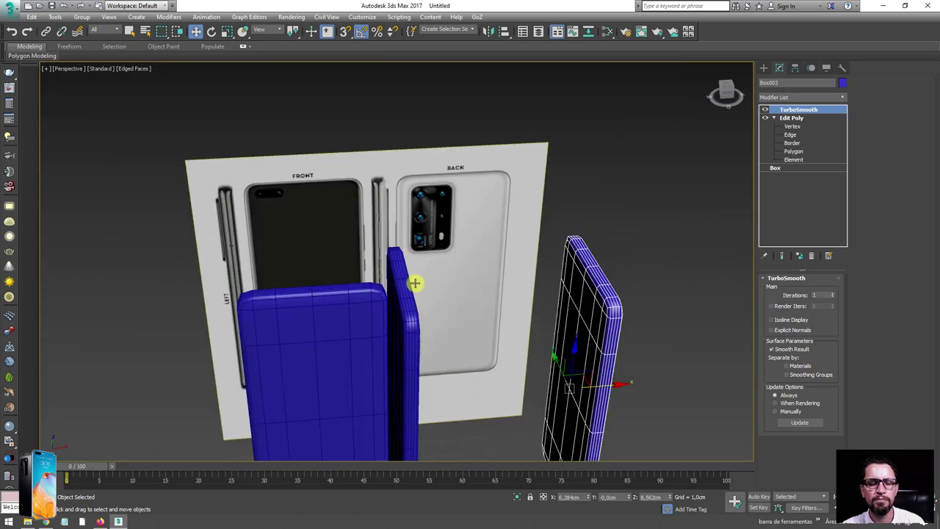
Frame the side pieces and reference in the Front view
key(f)
middle_drag(506, 183, 310, 180)
scroll(331, 191, down, 2)
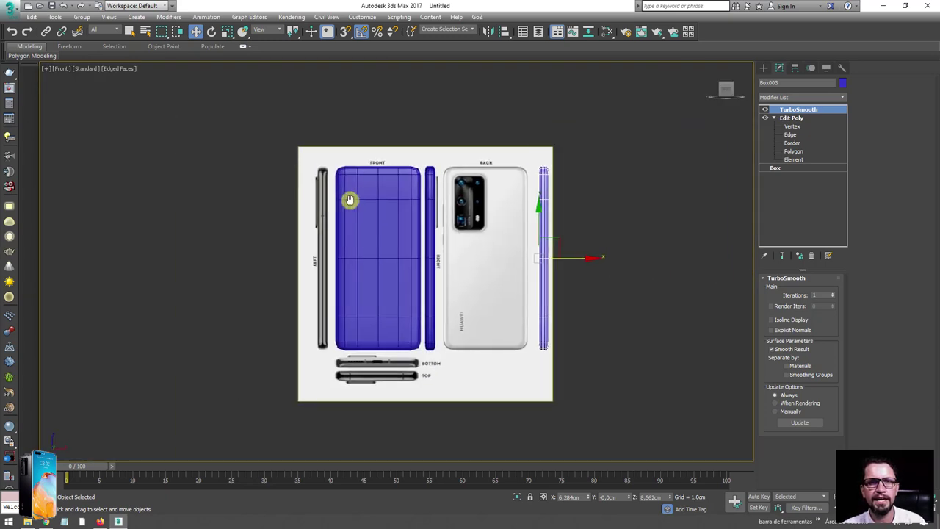
scroll(356, 176, up, 4)
scroll(364, 140, up, 1)
scroll(363, 139, up, 3)
scroll(361, 210, up, 2)
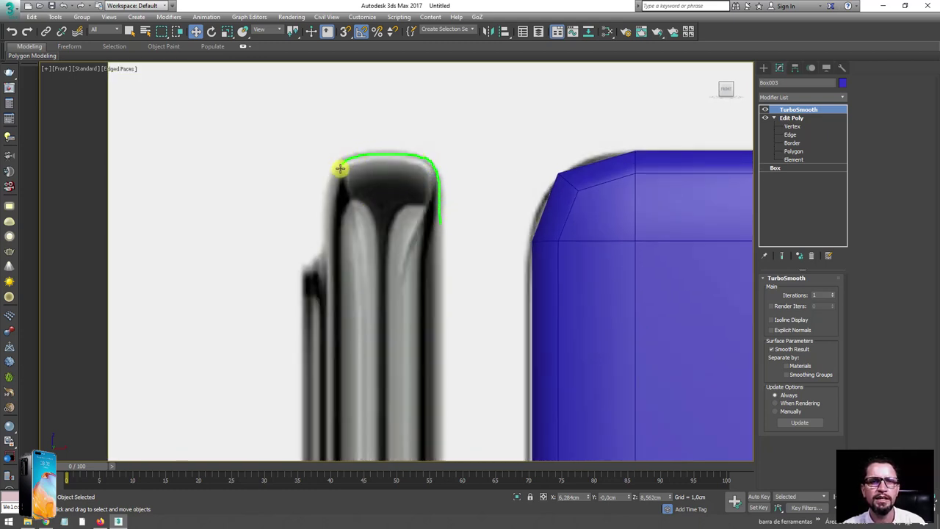
scroll(466, 252, down, 4)
scroll(495, 279, down, 3)
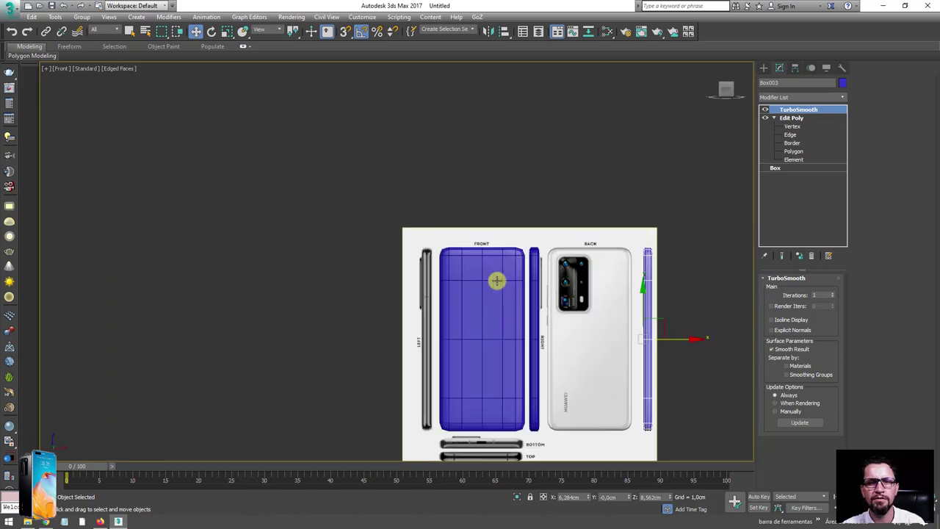
scroll(447, 184, up, 3)
scroll(474, 225, up, 2)
Try nudging the reference plane, cancel the move, and reselect the side piece
click(478, 242)
scroll(460, 269, down, 4)
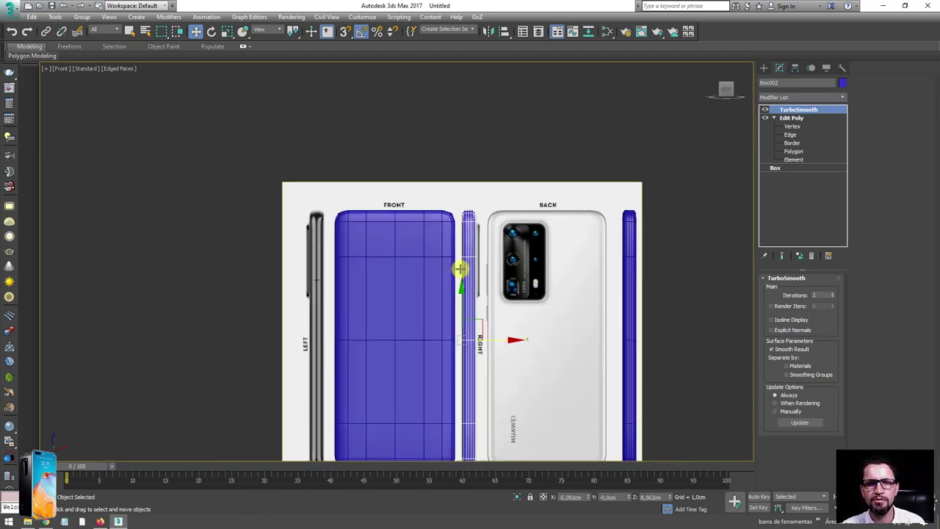
scroll(482, 308, up, 1)
click(484, 300)
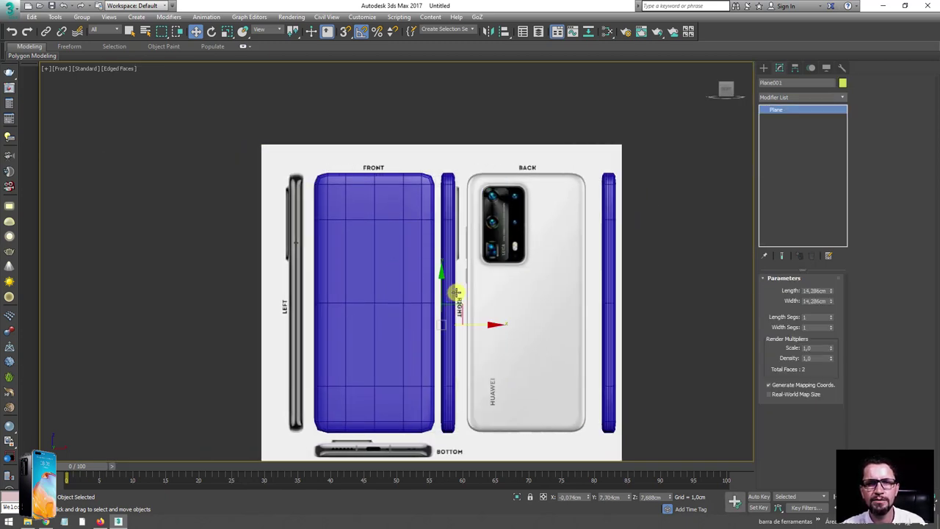
drag(472, 325, 482, 246)
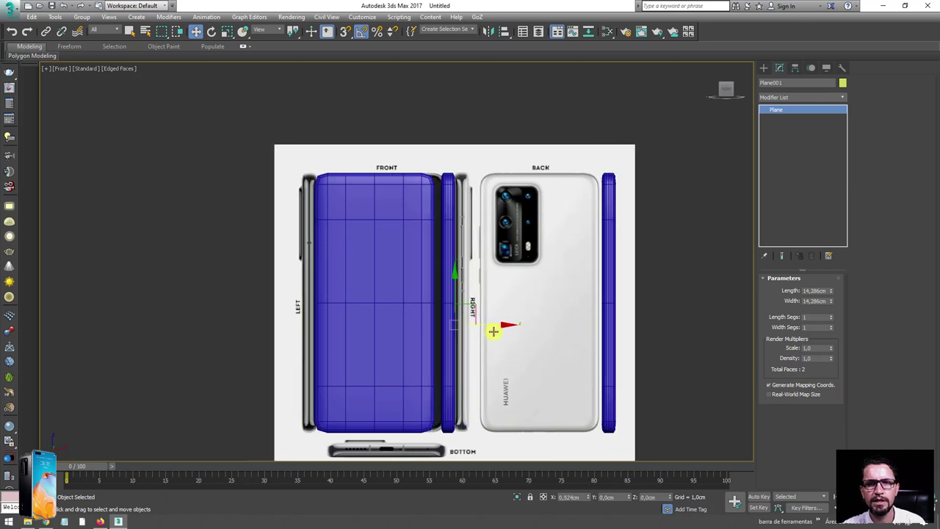
right_click(451, 230)
scroll(437, 194, up, 5)
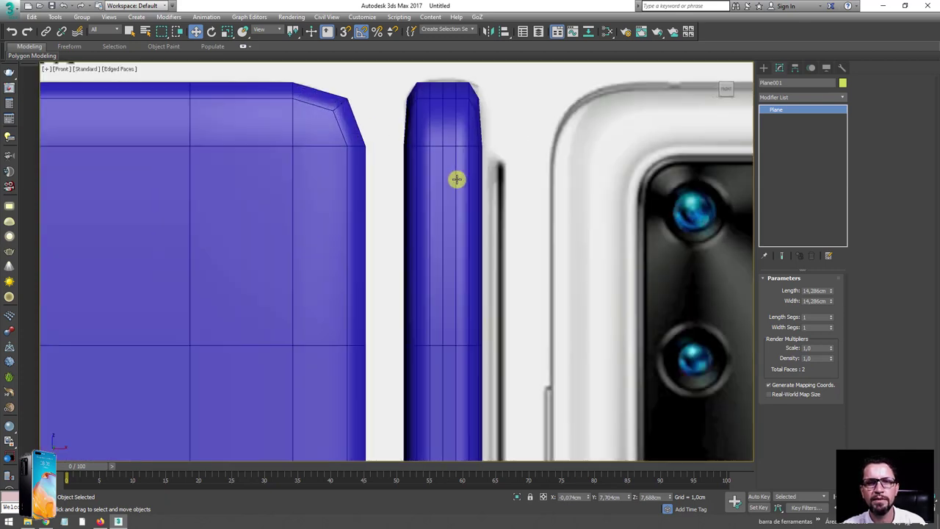
click(447, 170)
scroll(447, 170, down, 2)
Remove the vertical edge loop from the side piece with smoothing temporarily off
click(764, 109)
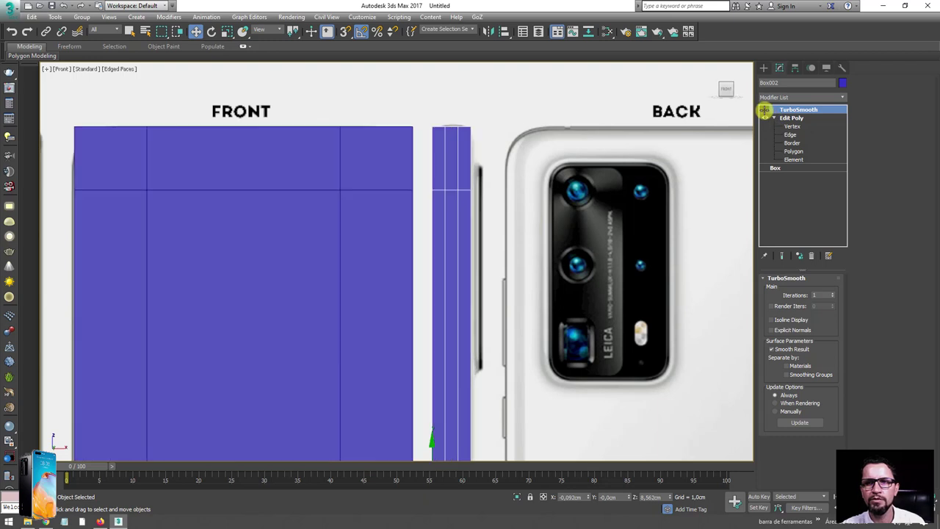
click(791, 134)
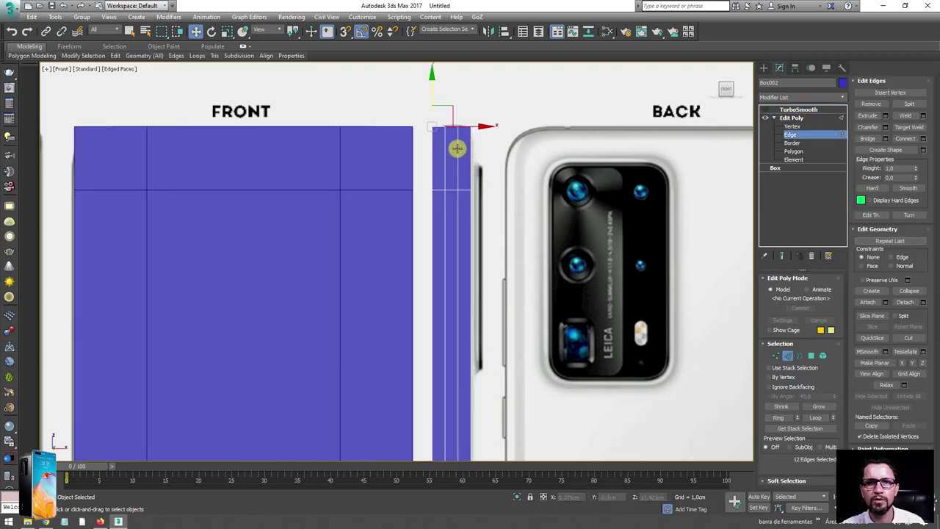
double_click(457, 156)
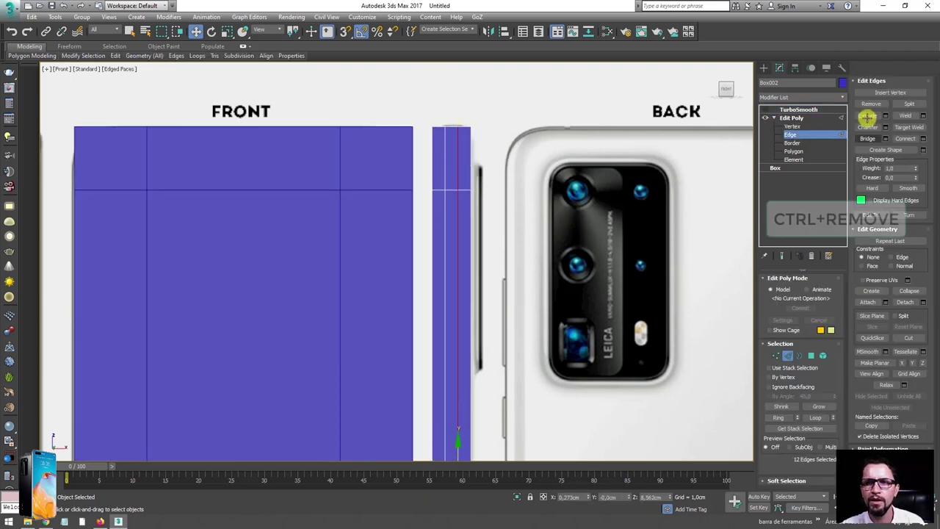
ctrl+click(871, 104)
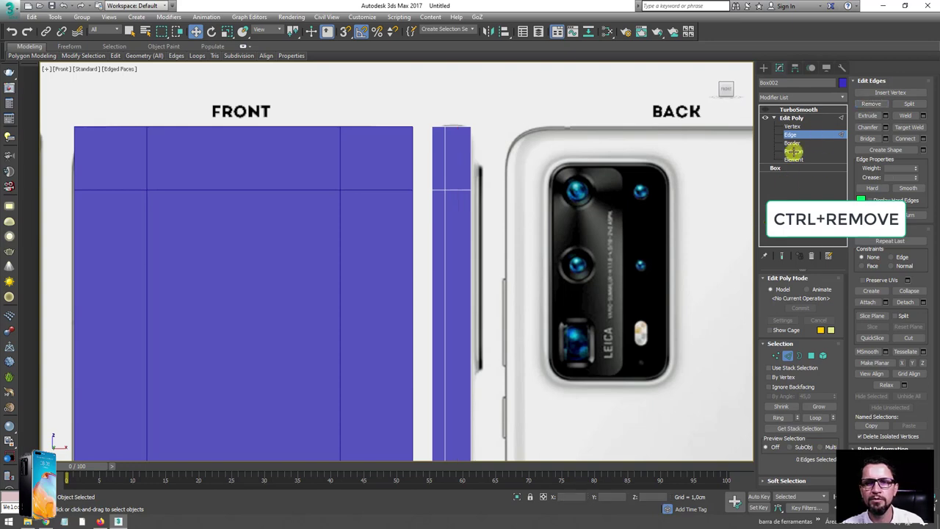
click(764, 108)
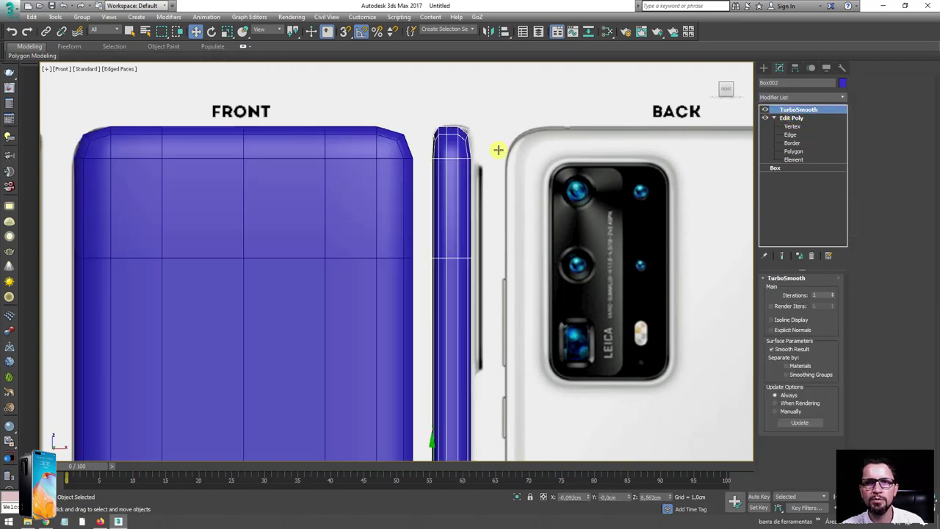
Move a region of the side piece's vertices along X while viewing the smoothed result
scroll(459, 145, up, 2)
scroll(462, 143, down, 4)
scroll(454, 133, down, 2)
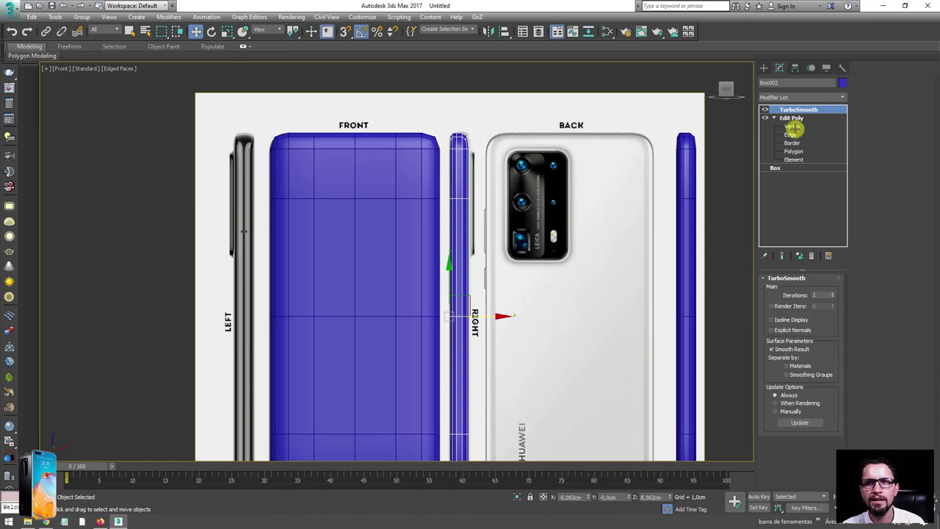
click(792, 126)
scroll(514, 147, down, 3)
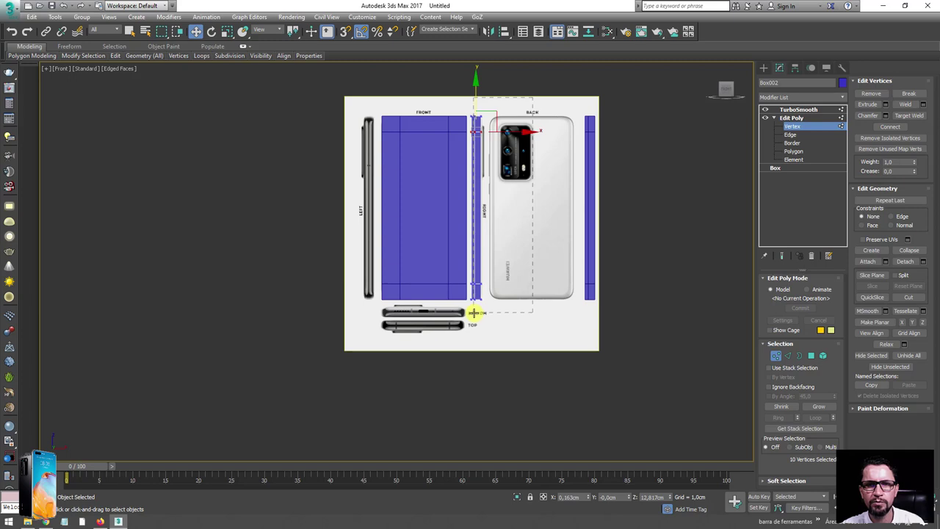
drag(476, 312, 477, 309)
scroll(500, 221, up, 3)
scroll(477, 162, up, 3)
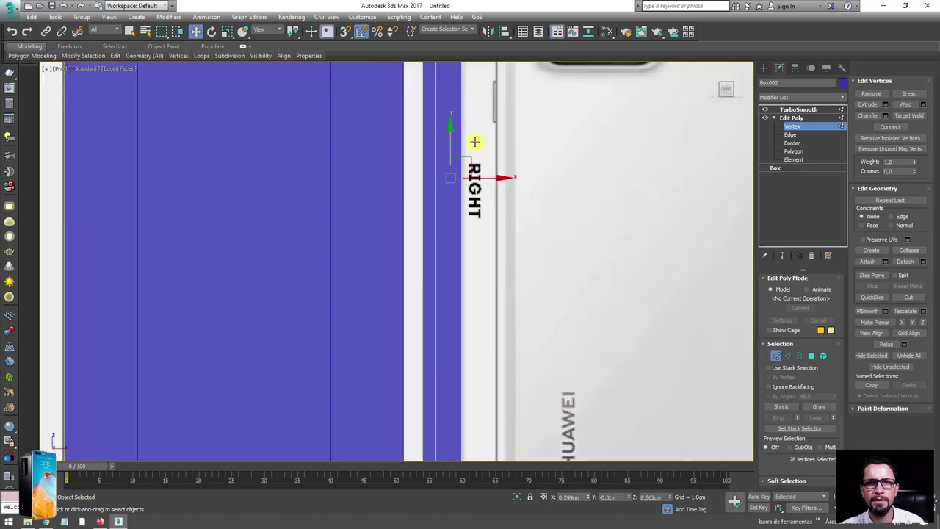
click(781, 257)
scroll(452, 191, up, 3)
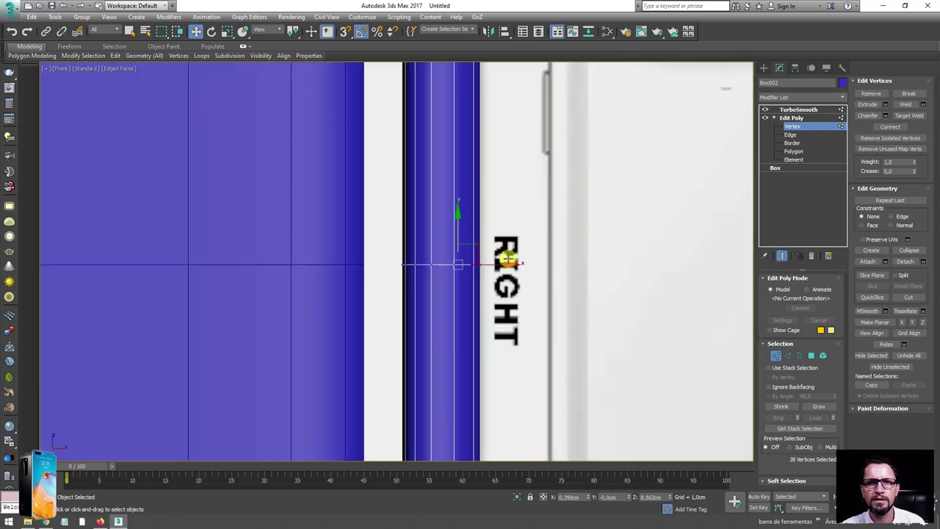
drag(503, 264, 507, 264)
scroll(505, 264, down, 3)
scroll(505, 220, down, 2)
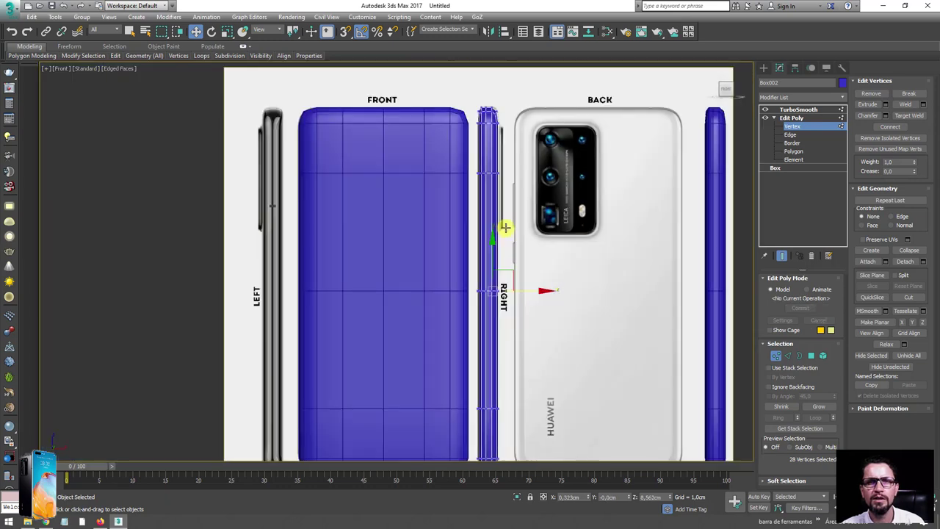
click(774, 118)
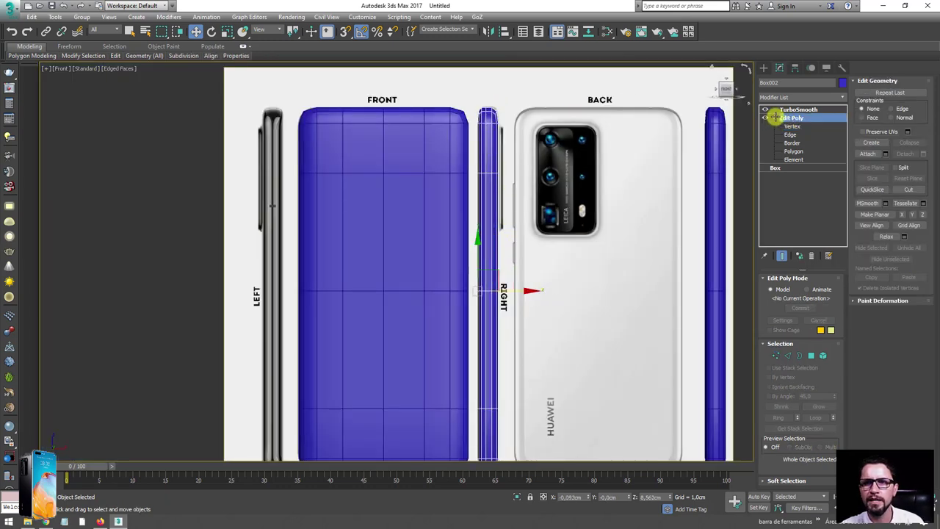
Delete the right-hand phone copy, then bring up the Referências reference-image folder
key(p)
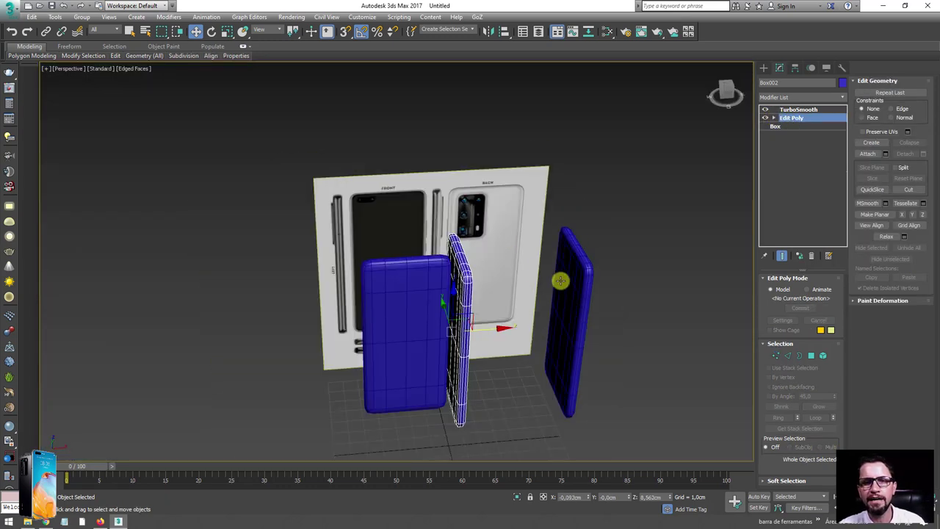
click(560, 280)
mouse_move(573, 294)
alt+middle_down()
mouse_move(493, 199)
mouse_move(413, 193)
mouse_move(440, 126)
mouse_move(456, 222)
mouse_move(408, 259)
alt+middle_up()
key(Delete)
click(477, 189)
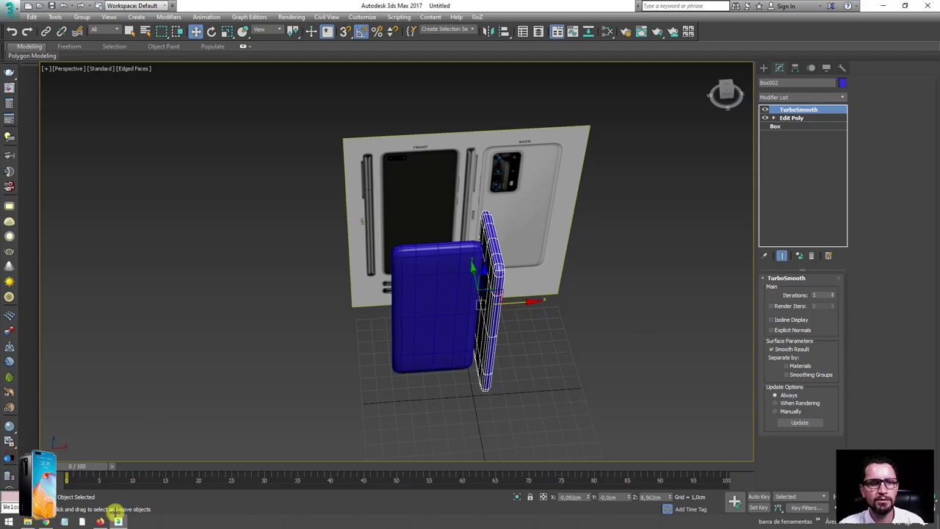
click(26, 521)
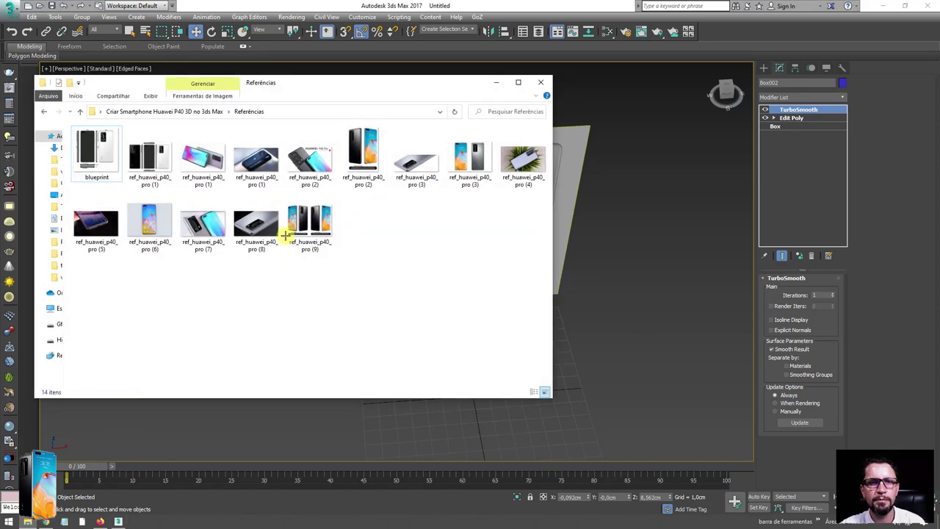
View the ref_huawei_p40_pro (8) camera close-up in Photo Viewer, then minimise it
double_click(271, 234)
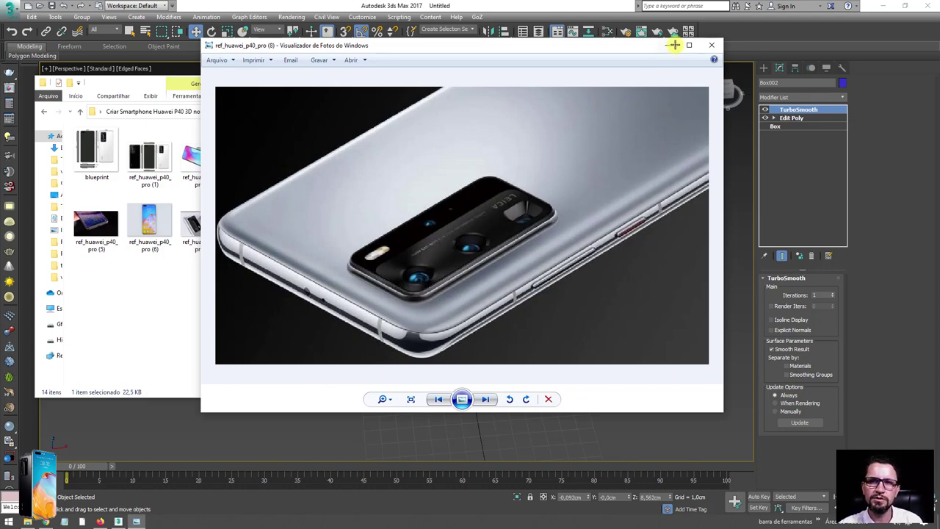
click(671, 45)
Return to the scene and add an Edit Poly modifier above TurboSmooth on the side-frame ring
click(494, 87)
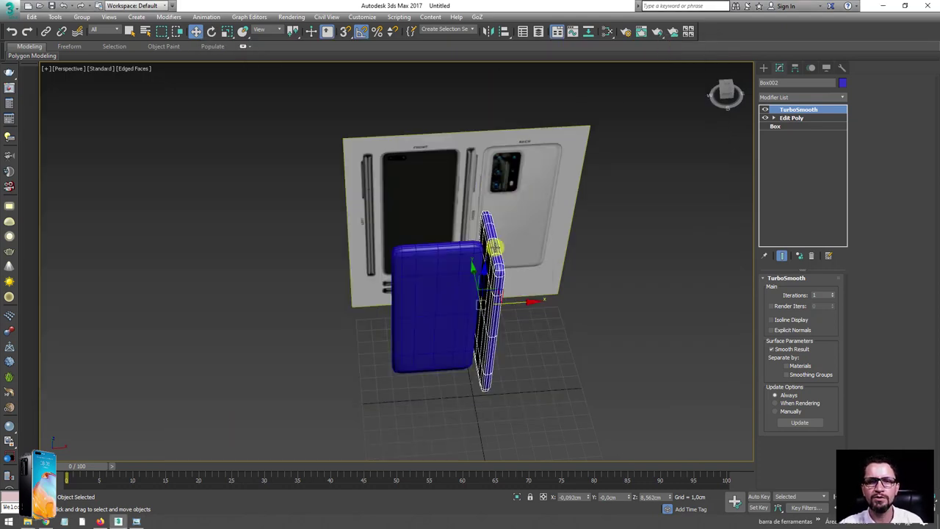
scroll(469, 218, up, 5)
alt+middle_drag(483, 240, 465, 248)
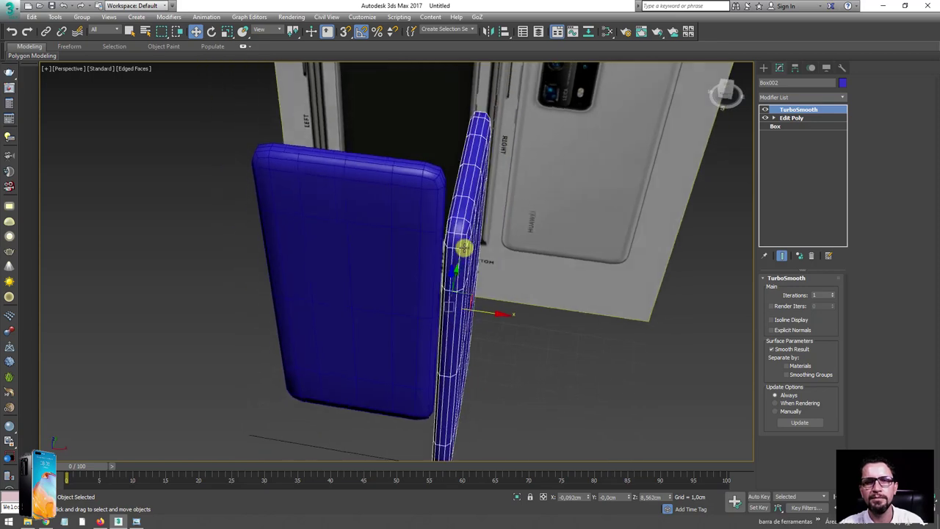
scroll(465, 243, up, 2)
scroll(463, 232, up, 2)
scroll(533, 211, up, 2)
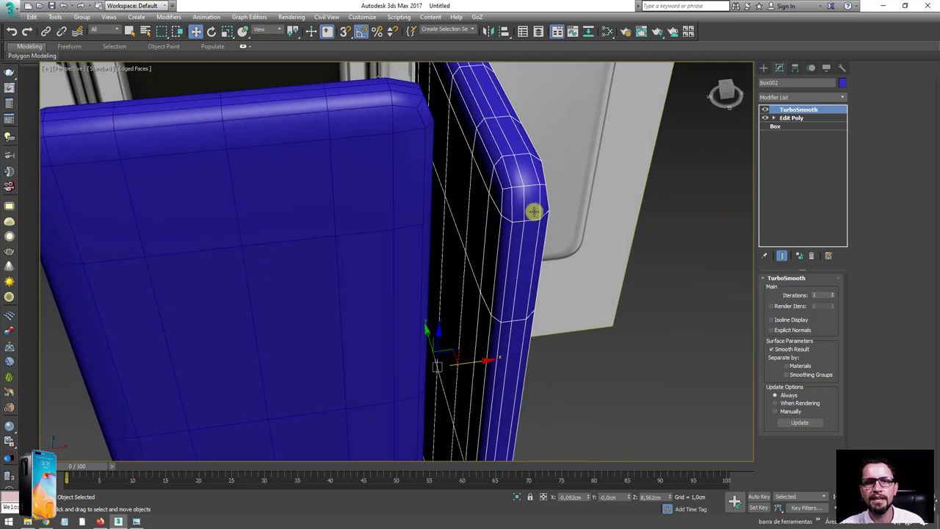
click(843, 94)
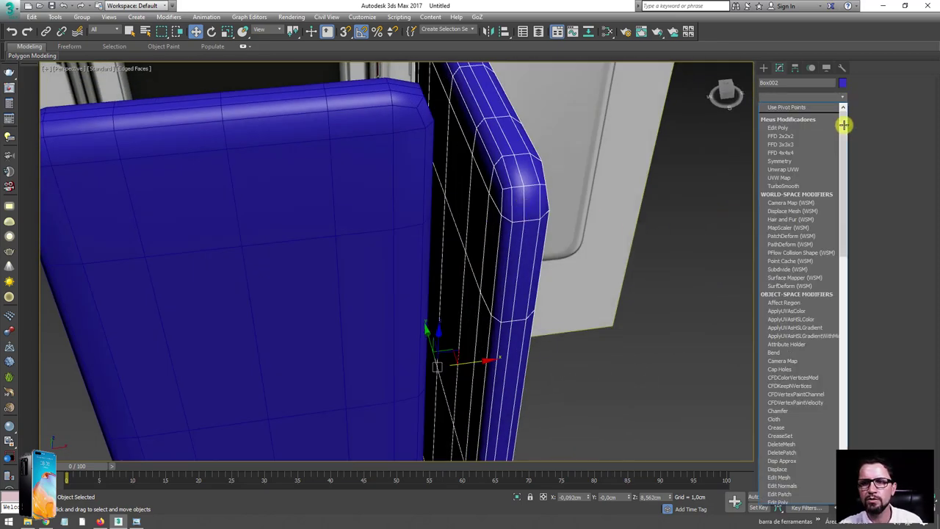
drag(841, 125, 843, 168)
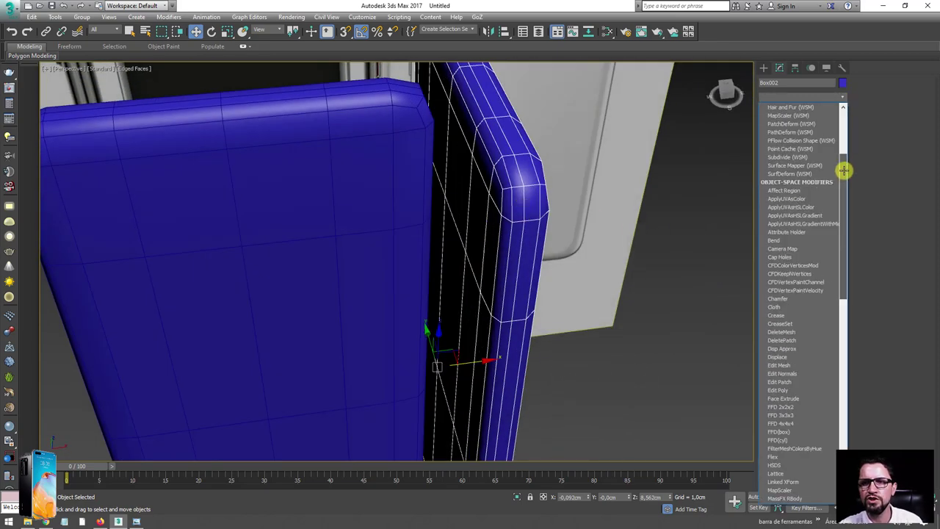
click(783, 389)
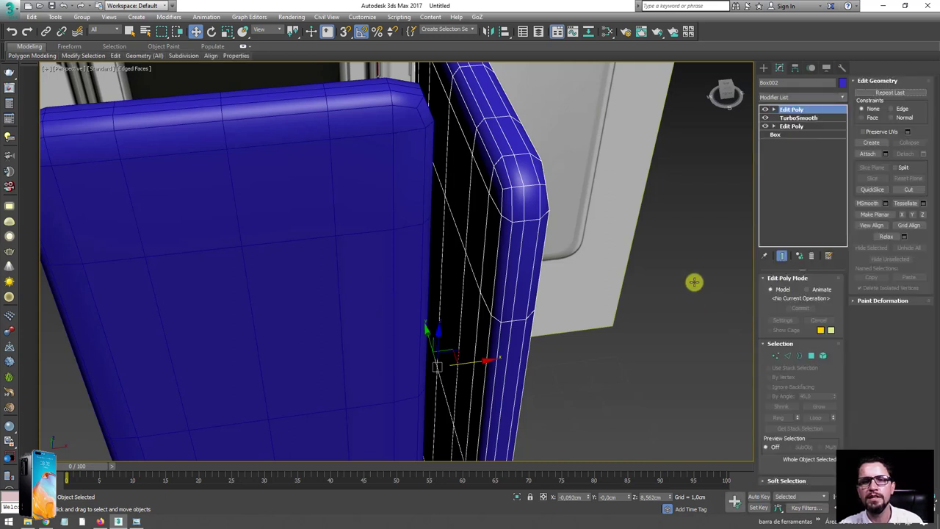
Select an edge loop along the side frame and convert it to a 48-polygon strip
click(787, 355)
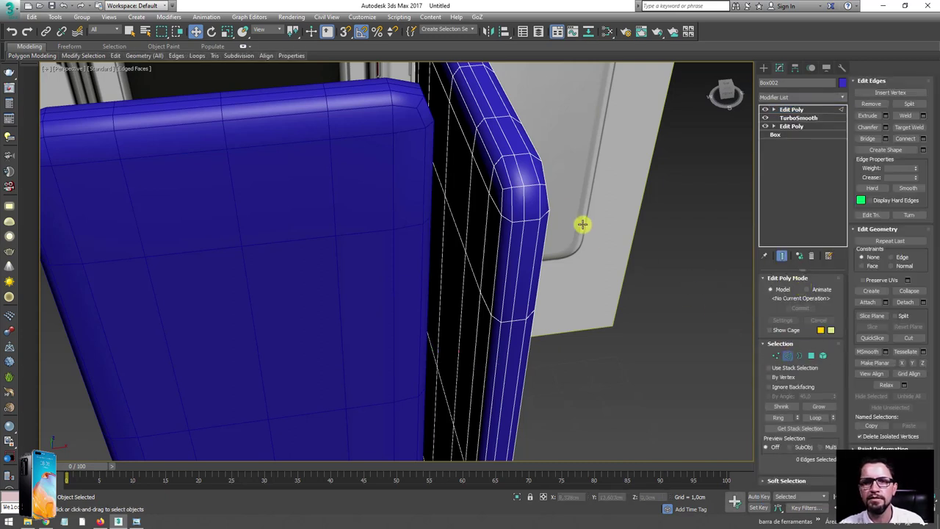
double_click(519, 178)
mouse_move(569, 243)
alt+middle_down()
mouse_move(550, 246)
mouse_move(804, 317)
alt+middle_up()
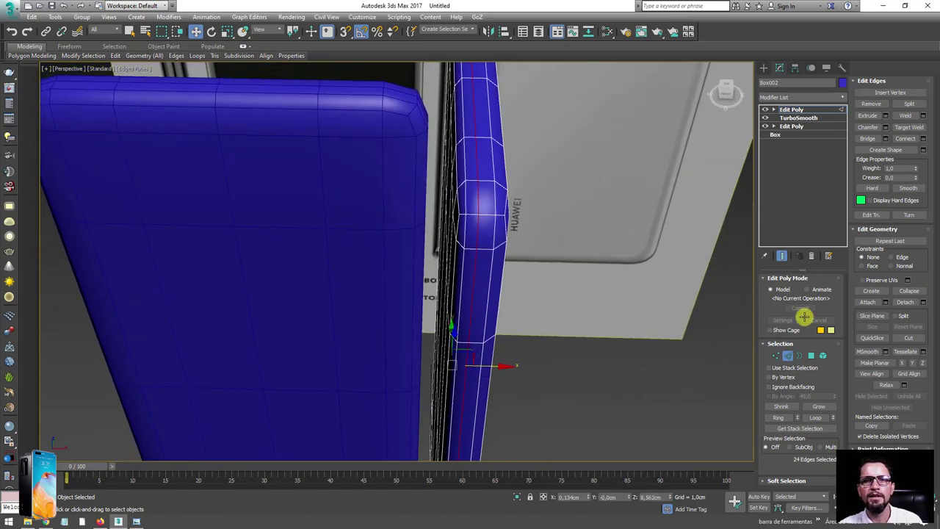
ctrl+click(813, 355)
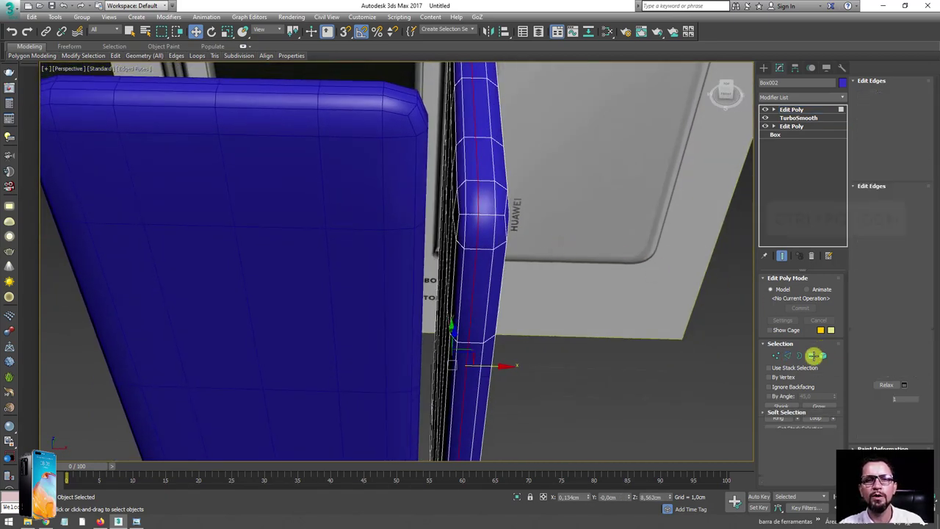
mouse_move(548, 279)
alt+middle_down()
mouse_move(524, 260)
mouse_move(552, 268)
mouse_move(519, 252)
alt+middle_up()
scroll(552, 269, down, 5)
scroll(518, 252, up, 5)
scroll(445, 212, up, 4)
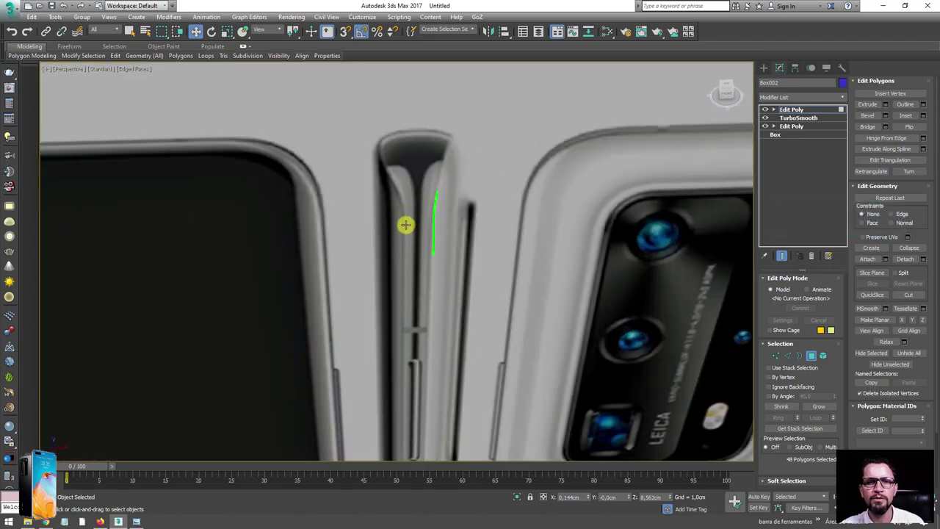
drag(406, 225, 440, 149)
scroll(499, 250, down, 5)
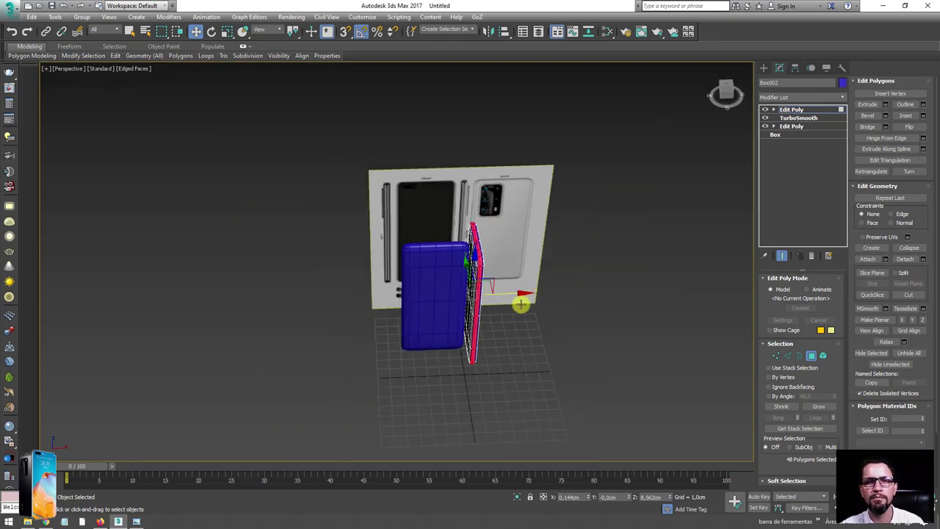
click(131, 520)
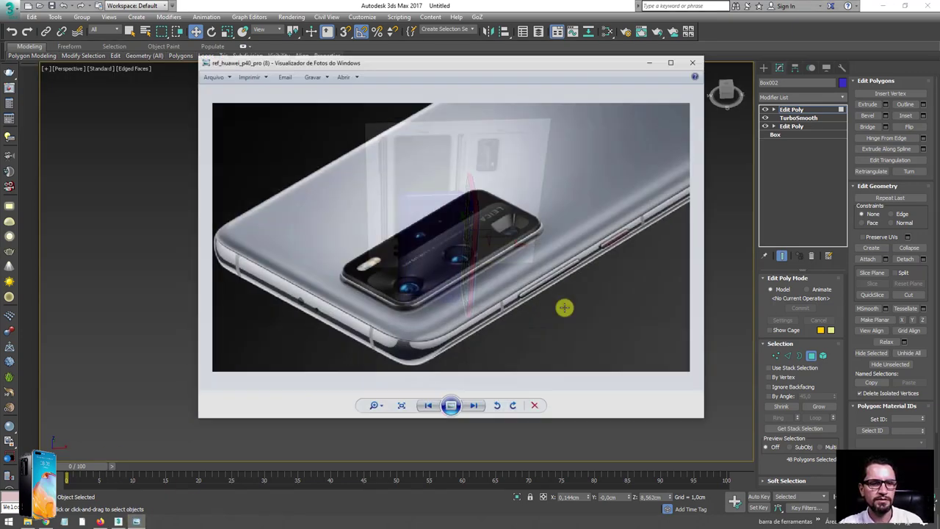
click(440, 399)
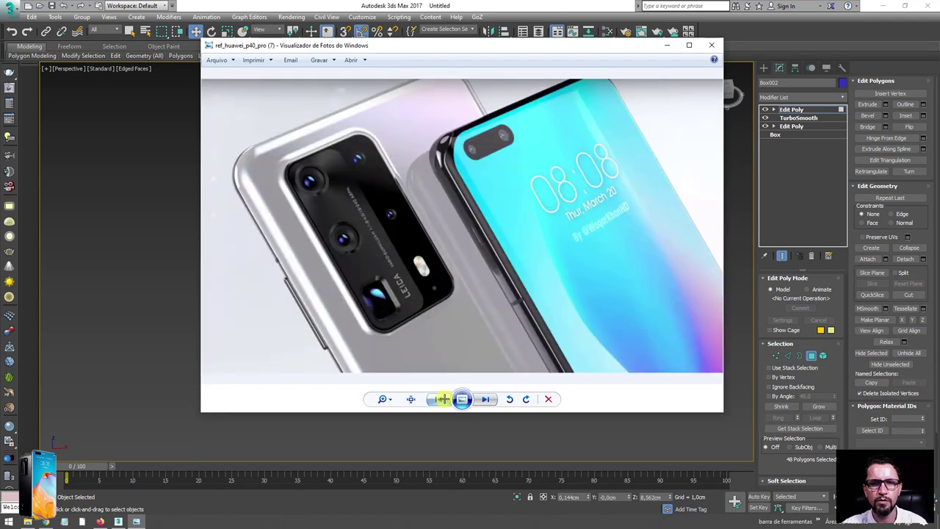
click(483, 399)
click(483, 399)
click(484, 399)
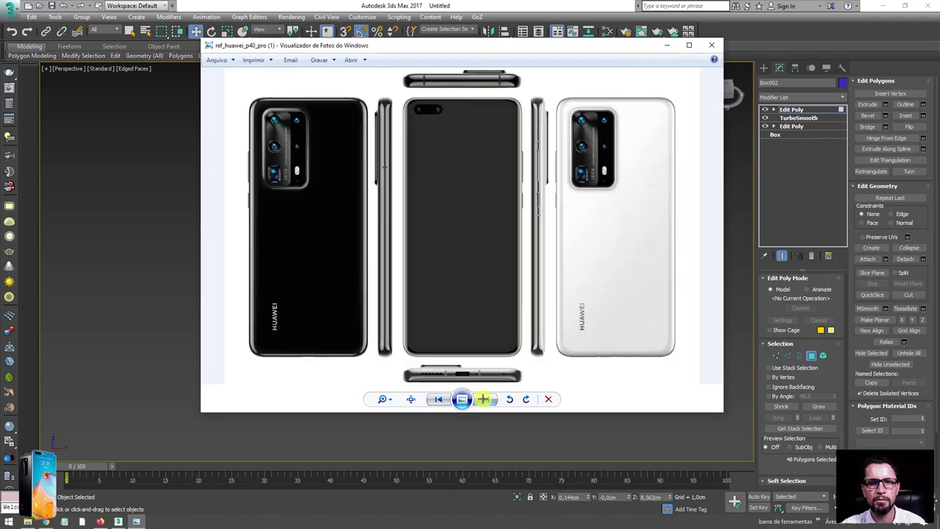
click(483, 399)
click(483, 398)
click(483, 399)
click(483, 399)
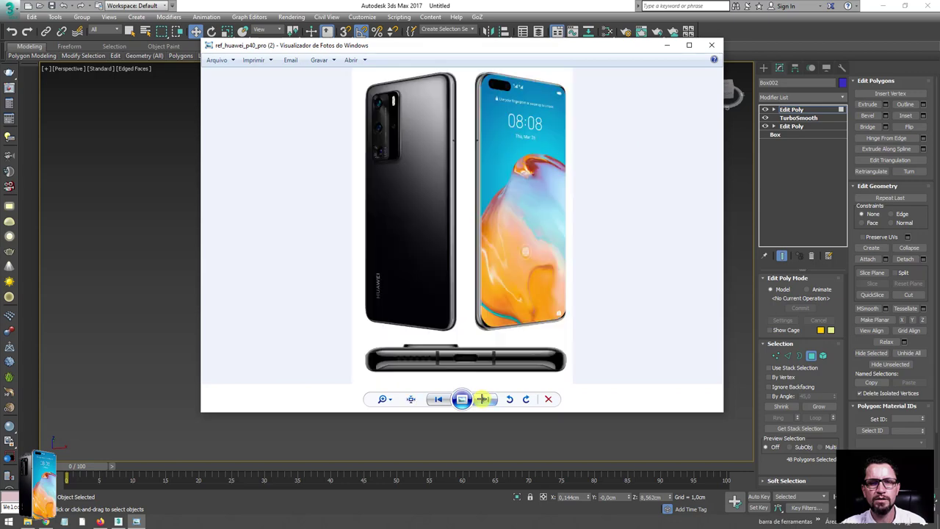
click(483, 398)
click(483, 398)
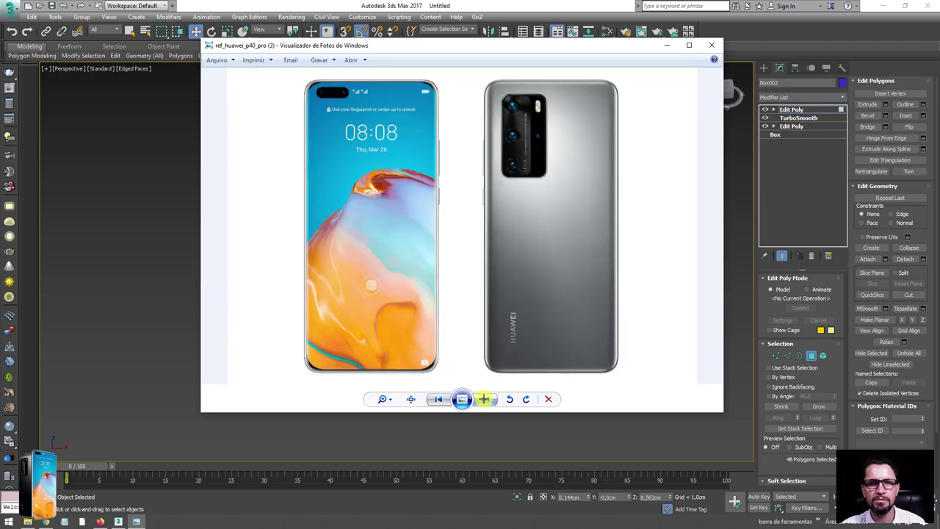
click(483, 398)
click(483, 399)
scroll(348, 303, up, 1)
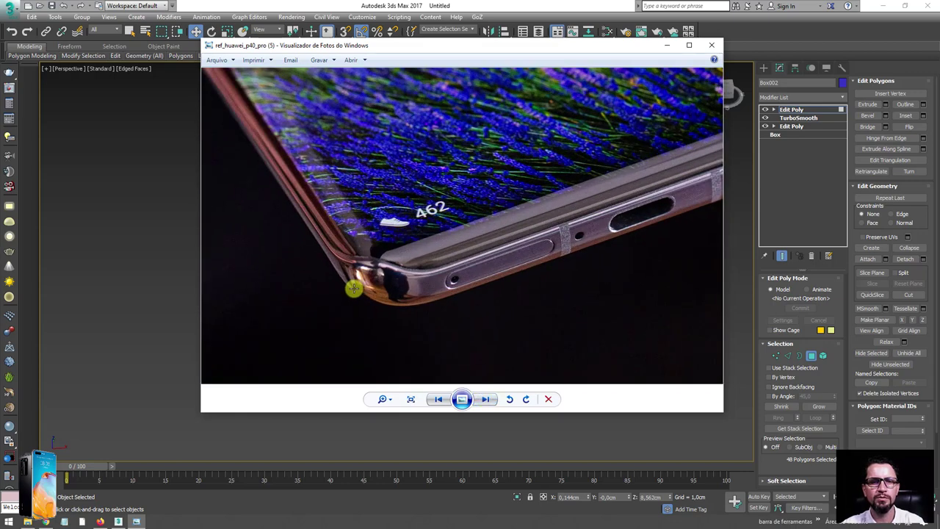
scroll(368, 287, up, 1)
scroll(375, 287, up, 1)
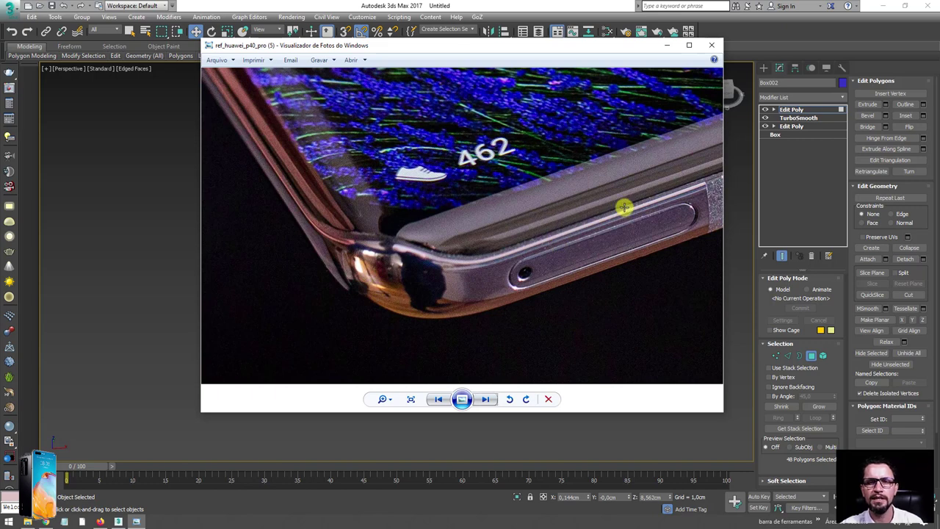
drag(623, 207, 507, 251)
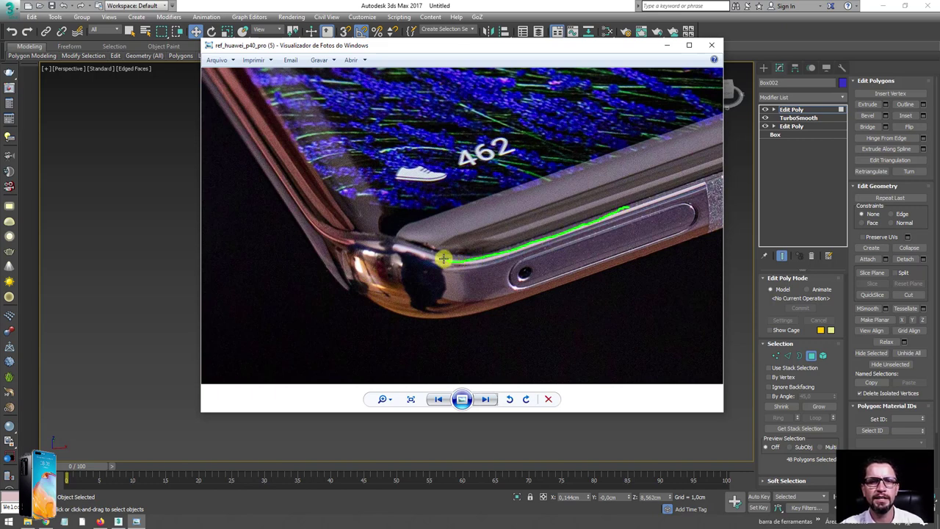
drag(443, 258, 387, 233)
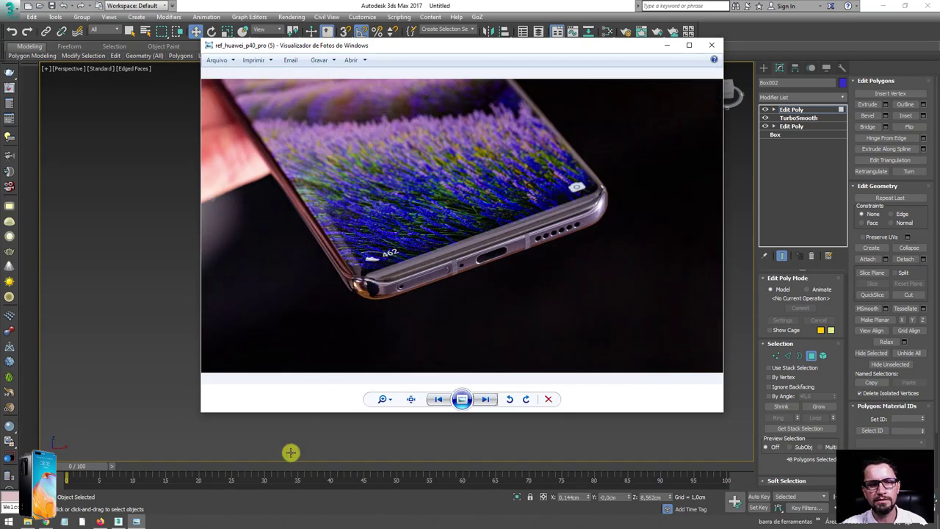
click(119, 521)
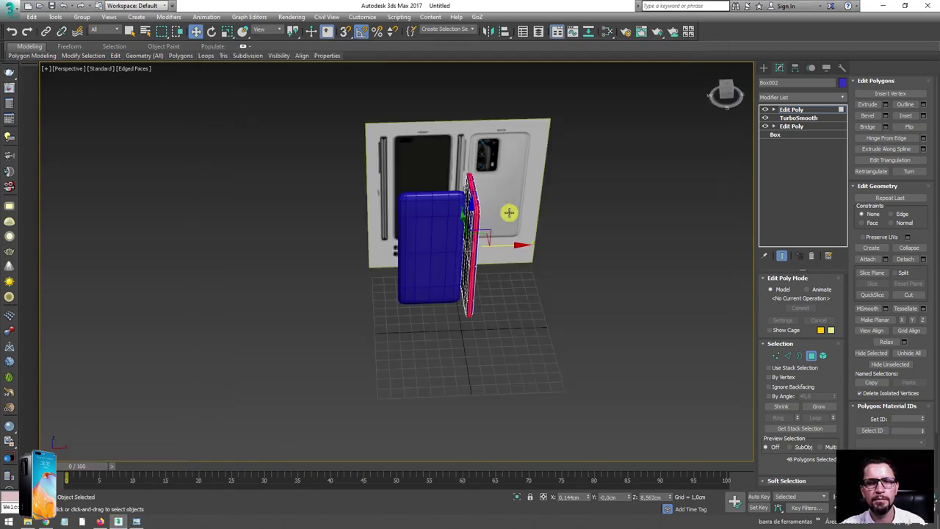
Detach a clone of the 48-polygon strip as Object001 and select the new object
scroll(506, 210, up, 3)
scroll(447, 235, up, 2)
scroll(448, 273, up, 2)
middle_drag(441, 290, 463, 242)
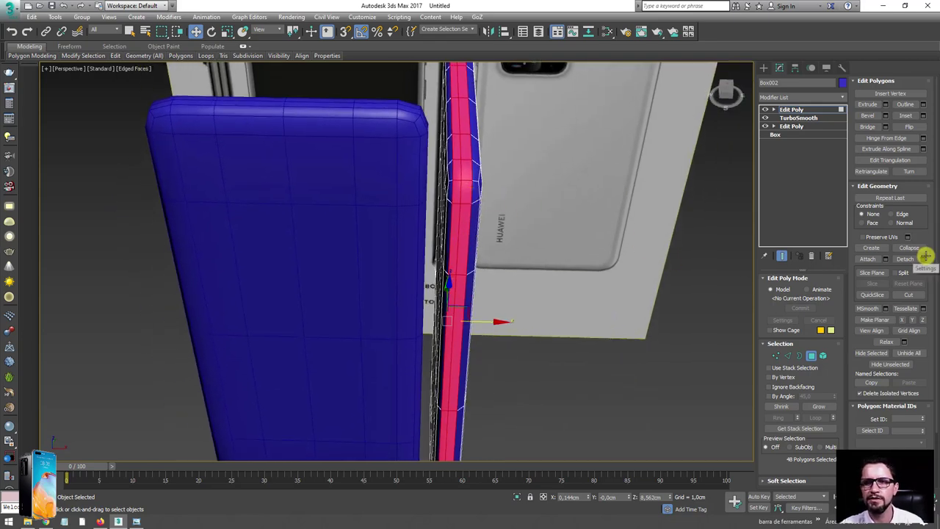
click(924, 256)
drag(492, 228, 618, 200)
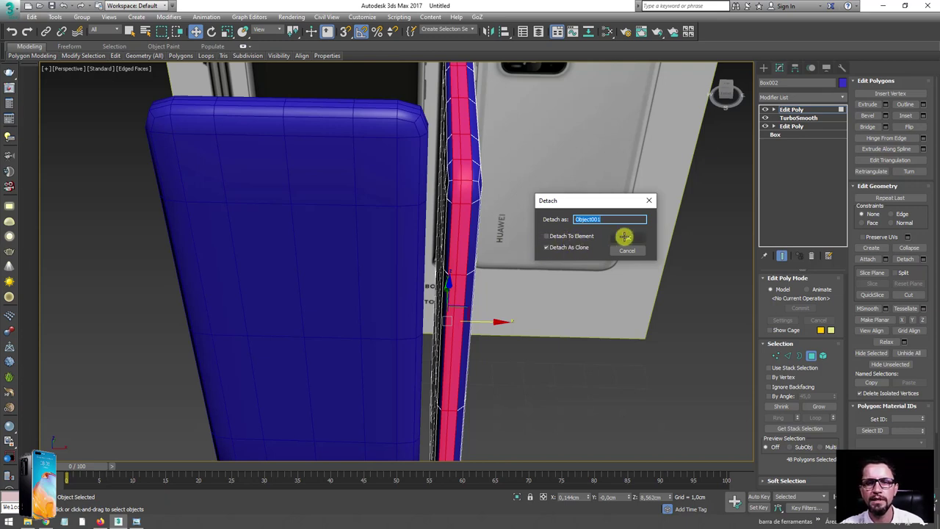
click(623, 236)
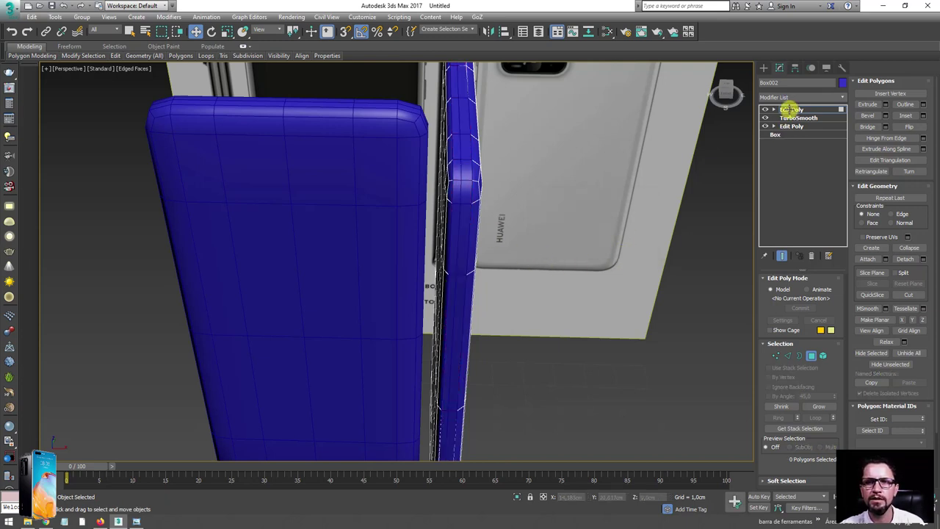
click(475, 208)
Give the detached Object001 strip a magenta object colour
scroll(474, 209, down, 4)
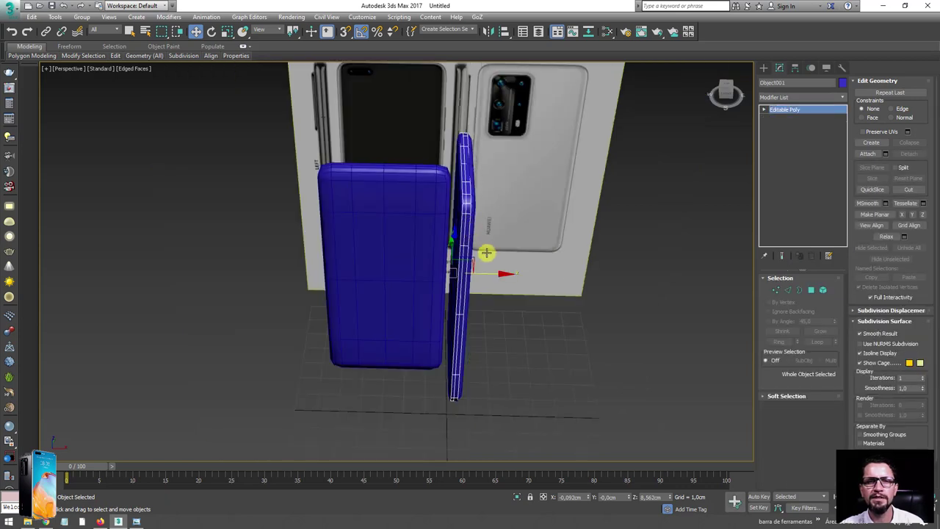
drag(486, 273, 615, 274)
key(ctrl+z)
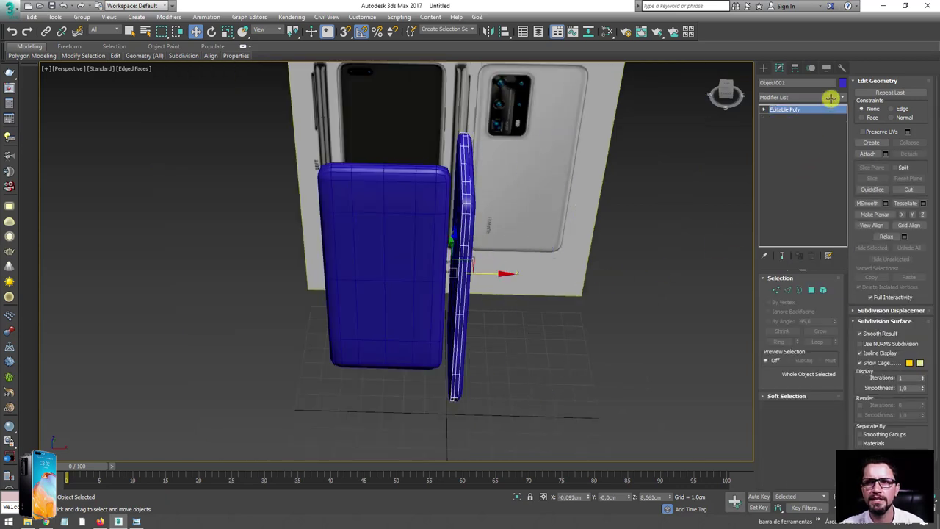
click(841, 84)
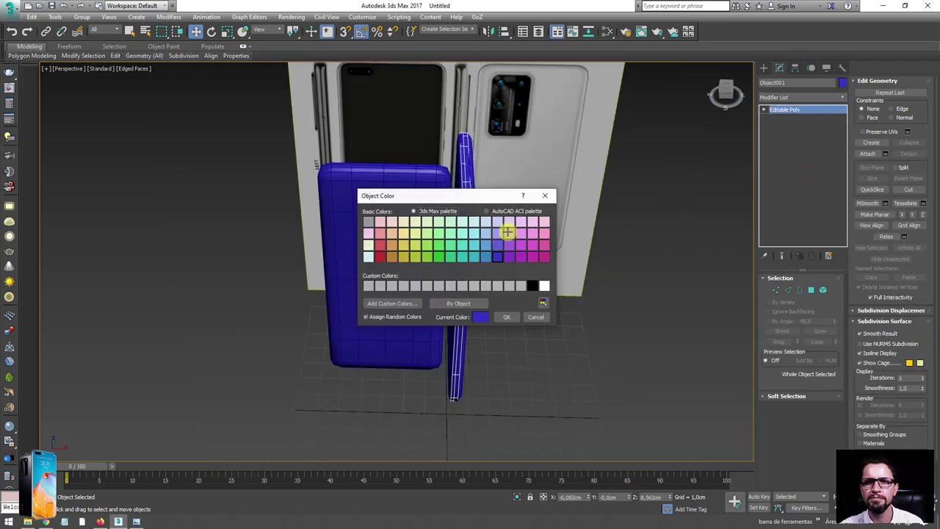
click(545, 257)
click(507, 320)
Select the strip's border loop and nudge it slightly along X
scroll(477, 240, up, 5)
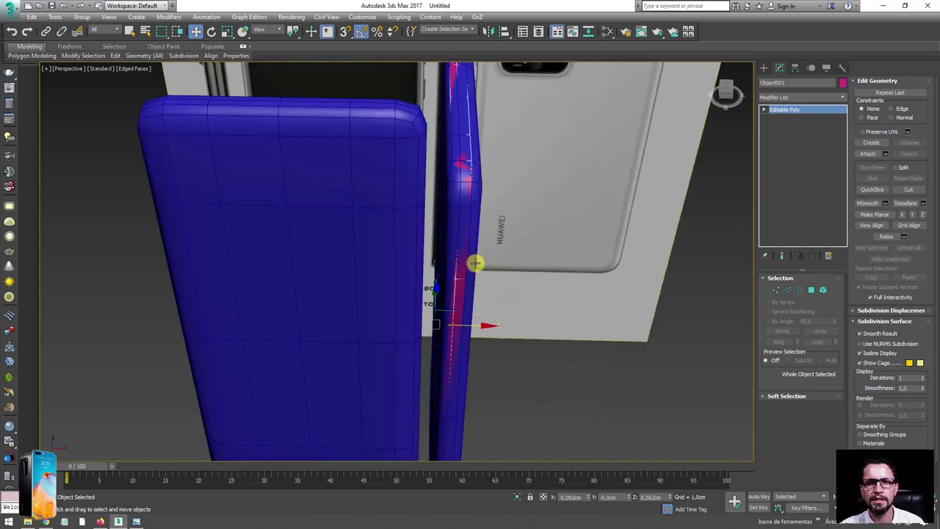
mouse_move(477, 243)
alt+middle_down()
mouse_move(514, 237)
mouse_move(474, 242)
mouse_move(477, 250)
alt+middle_up()
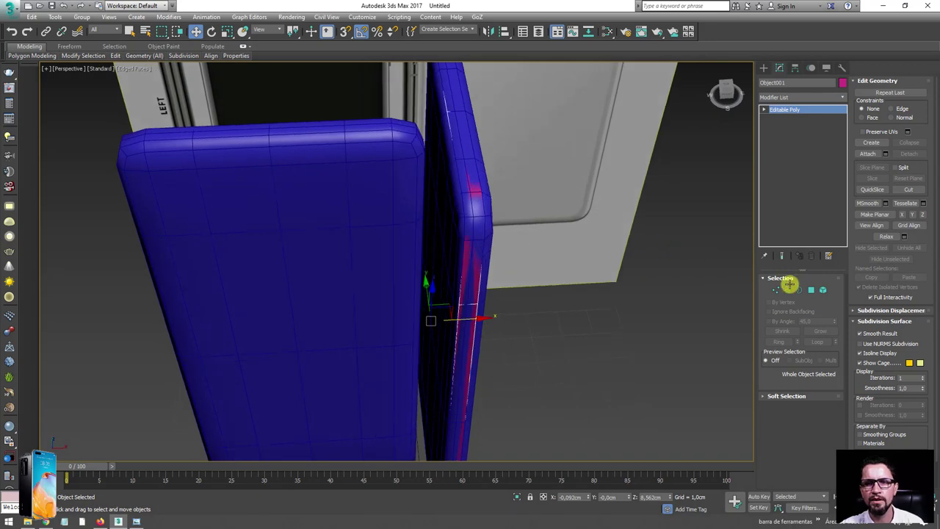
click(798, 289)
click(467, 297)
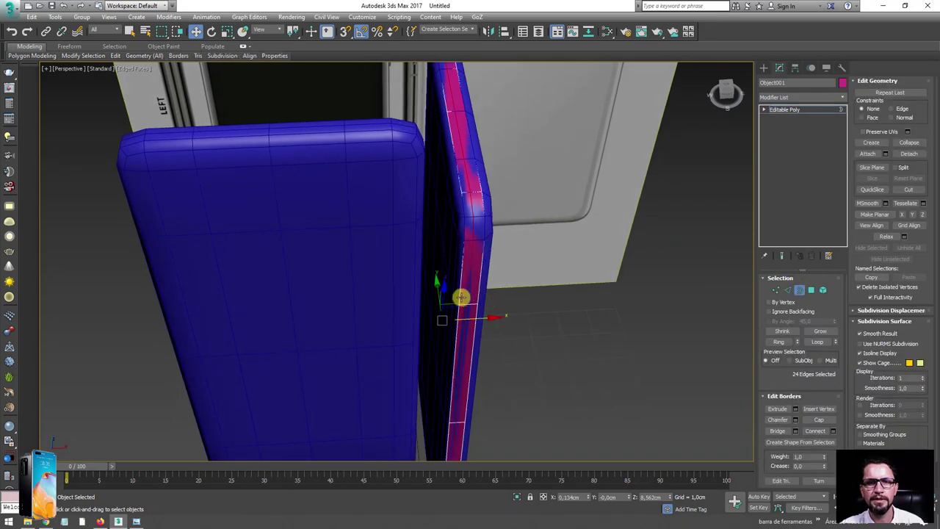
scroll(460, 296, up, 3)
drag(447, 330, 451, 330)
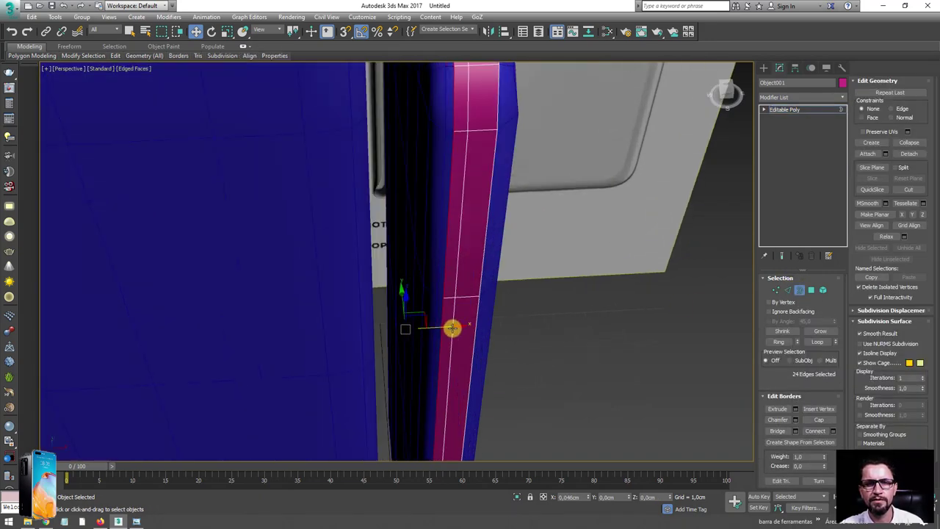
Switch to Edge mode and shift the selected edges further along X
click(787, 289)
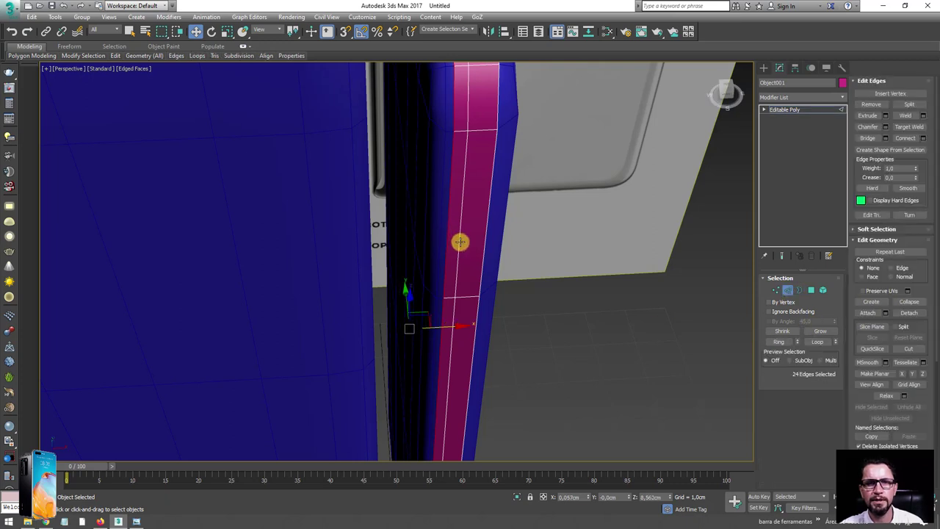
mouse_move(460, 241)
alt+middle_down()
mouse_move(473, 264)
mouse_move(465, 310)
alt+middle_up()
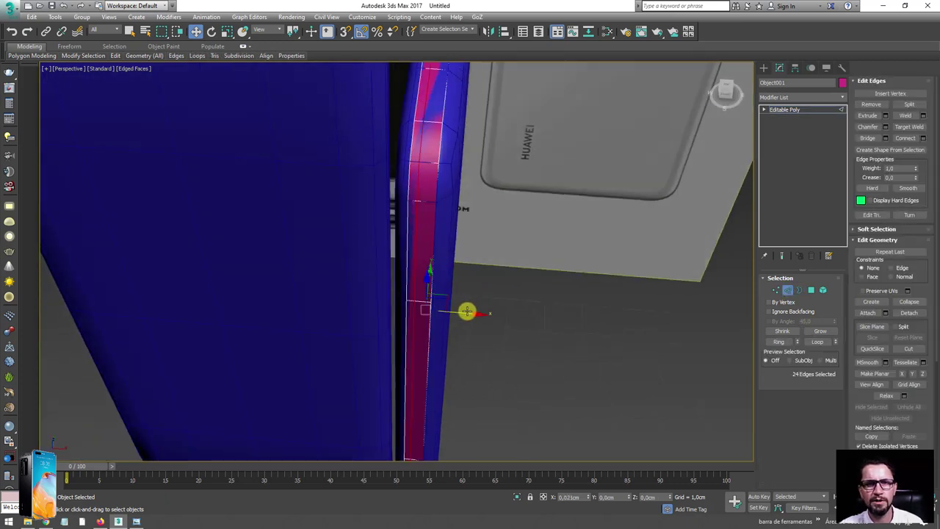
mouse_move(467, 311)
mouse_down()
mouse_move(416, 277)
mouse_move(439, 310)
mouse_move(454, 310)
mouse_up()
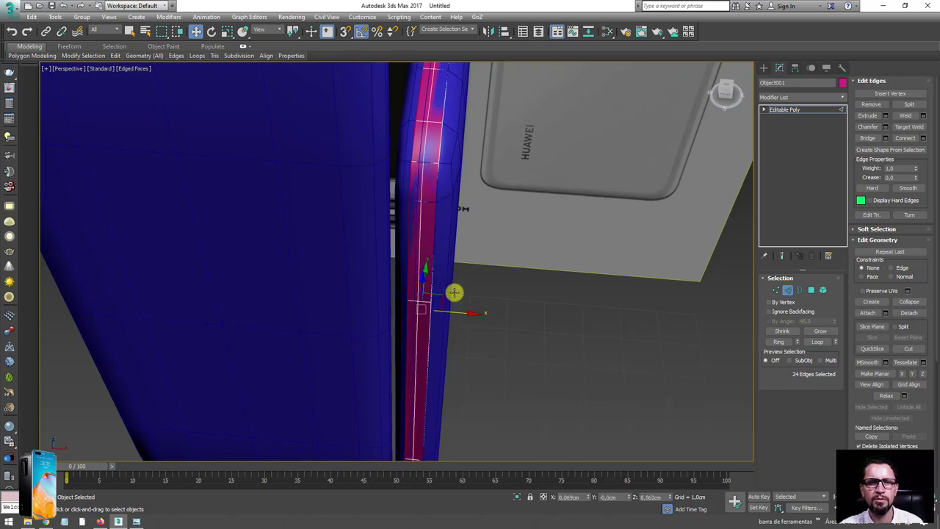
drag(430, 279, 429, 279)
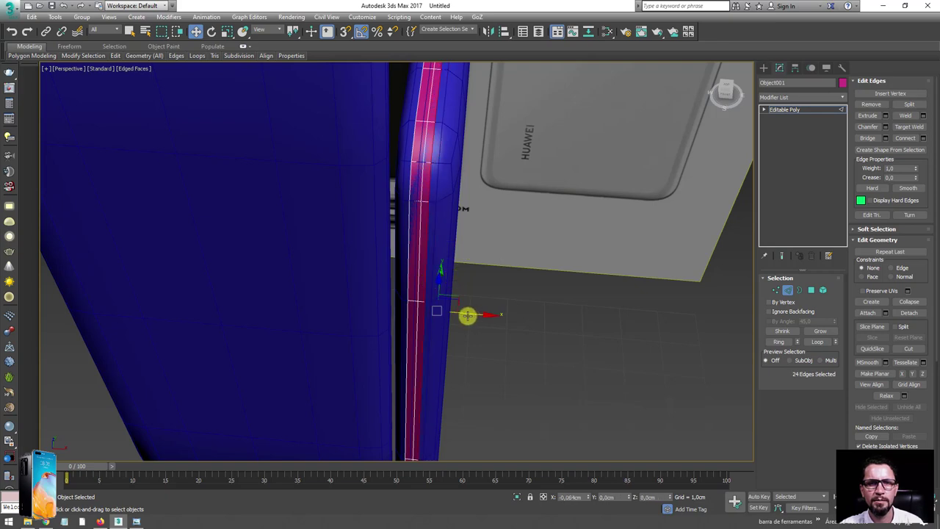
Orbit out to inspect the whole phone against the FRONT and BACK references
scroll(474, 312, down, 10)
mouse_move(478, 306)
alt+middle_down()
mouse_move(529, 280)
mouse_move(480, 276)
alt+middle_up()
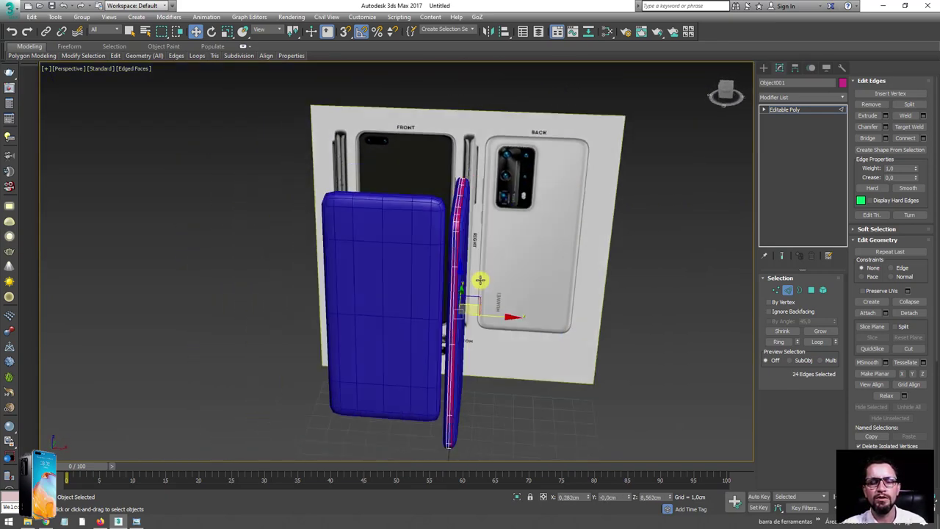
scroll(453, 235, up, 3)
scroll(454, 216, up, 4)
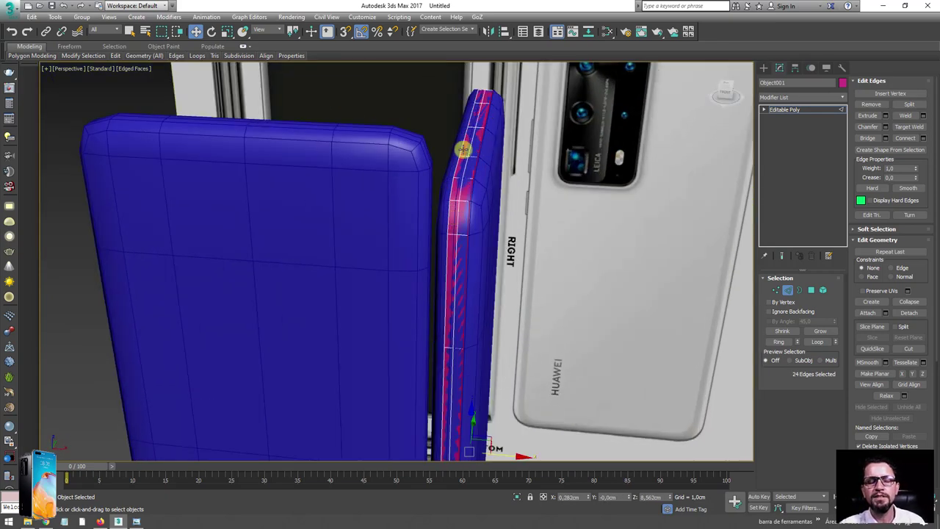
mouse_move(463, 149)
alt+middle_down()
mouse_move(466, 308)
mouse_move(484, 176)
alt+middle_up()
scroll(489, 208, up, 3)
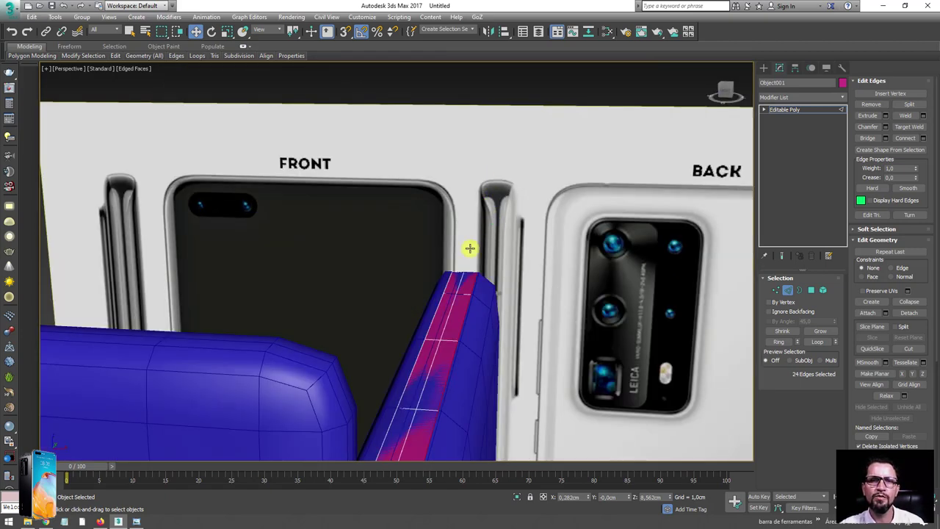
scroll(447, 325, down, 5)
mouse_move(447, 325)
alt+middle_down()
mouse_move(481, 348)
mouse_move(484, 301)
alt+middle_up()
scroll(475, 326, up, 4)
scroll(465, 325, up, 3)
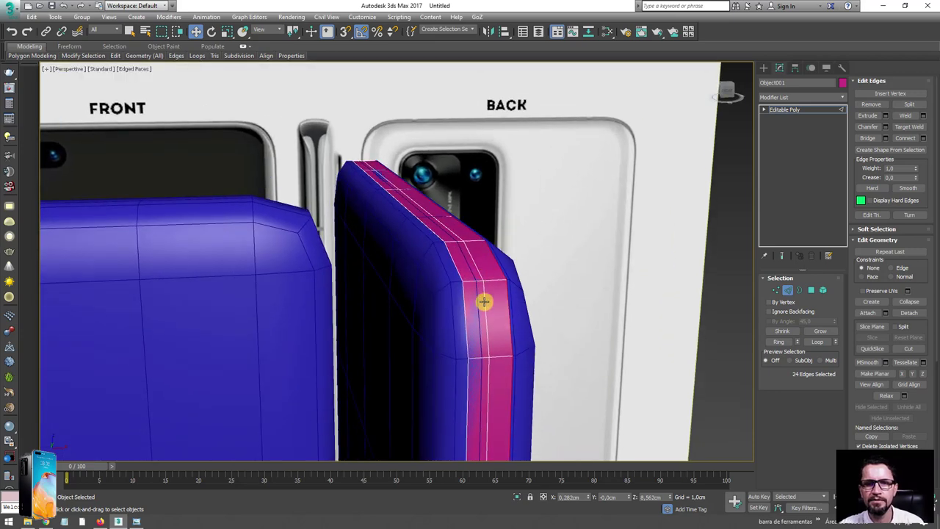
Apply TurboSmooth to Object001 and isolate the magenta frame ring
click(841, 96)
drag(841, 132, 841, 392)
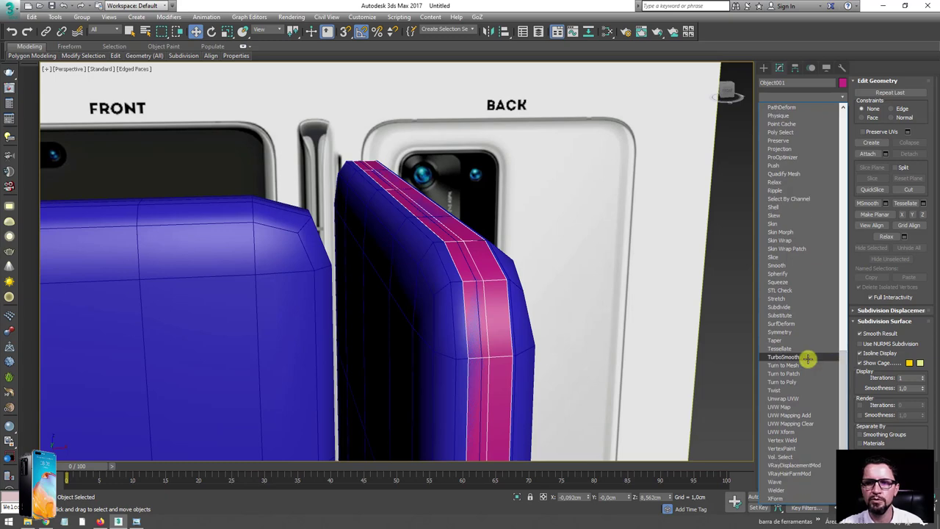
click(808, 356)
alt+middle_drag(501, 325, 497, 261)
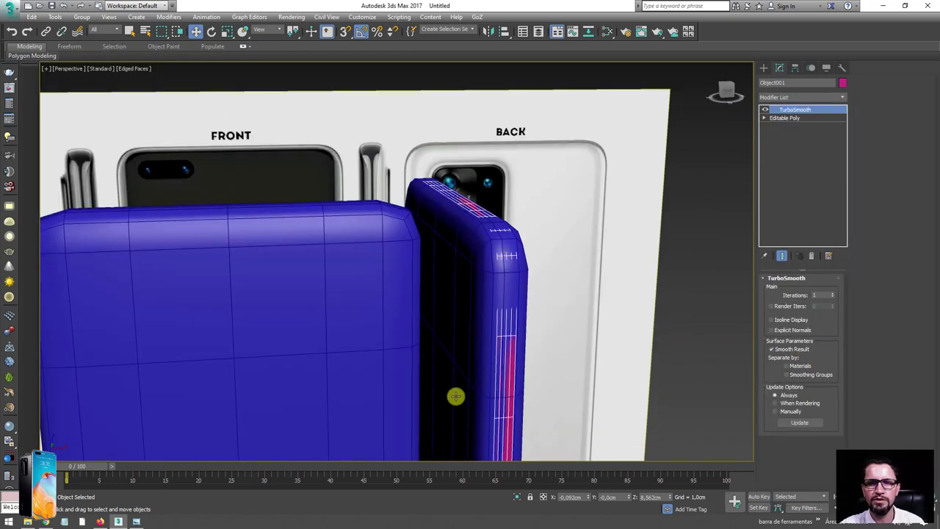
click(519, 497)
alt+middle_drag(394, 177, 403, 191)
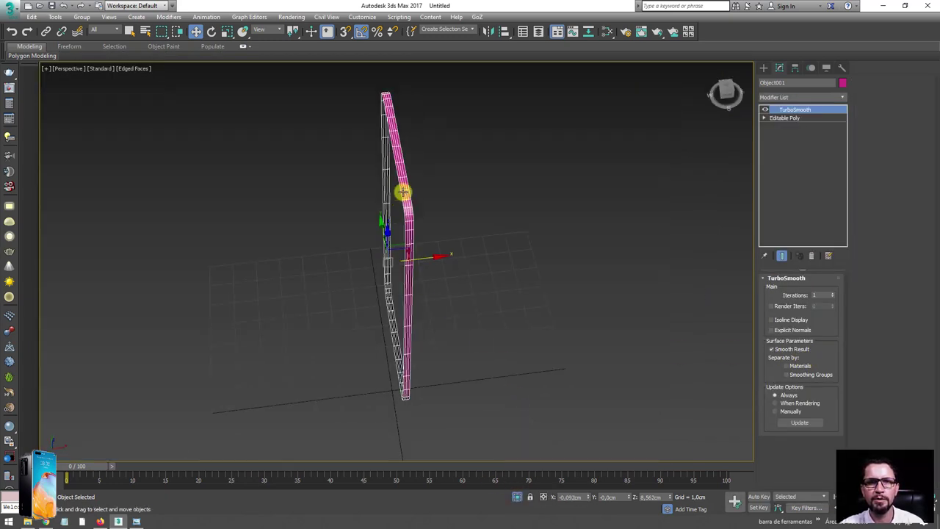
scroll(406, 213, up, 3)
mouse_move(410, 238)
alt+middle_down()
mouse_move(401, 220)
mouse_move(644, 216)
alt+middle_up()
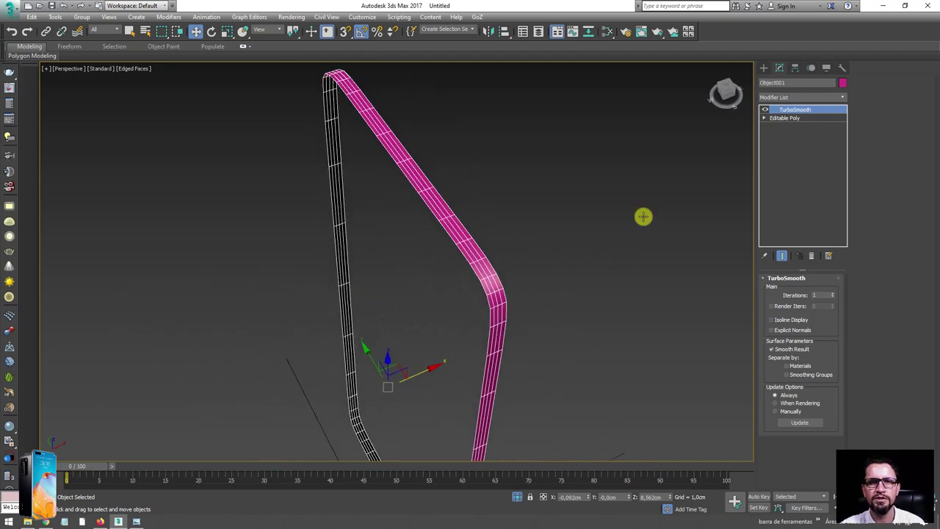
Add an Edit Poly modifier above TurboSmooth
click(844, 94)
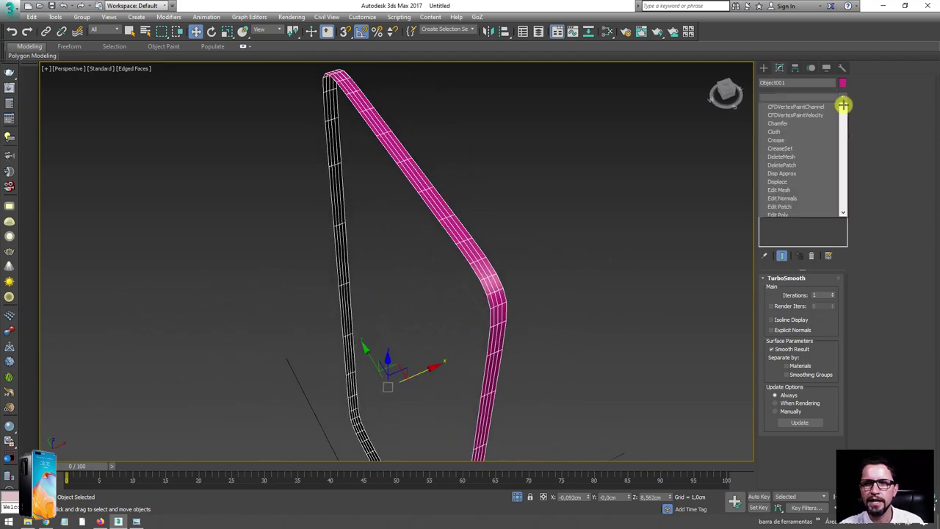
drag(843, 136, 841, 213)
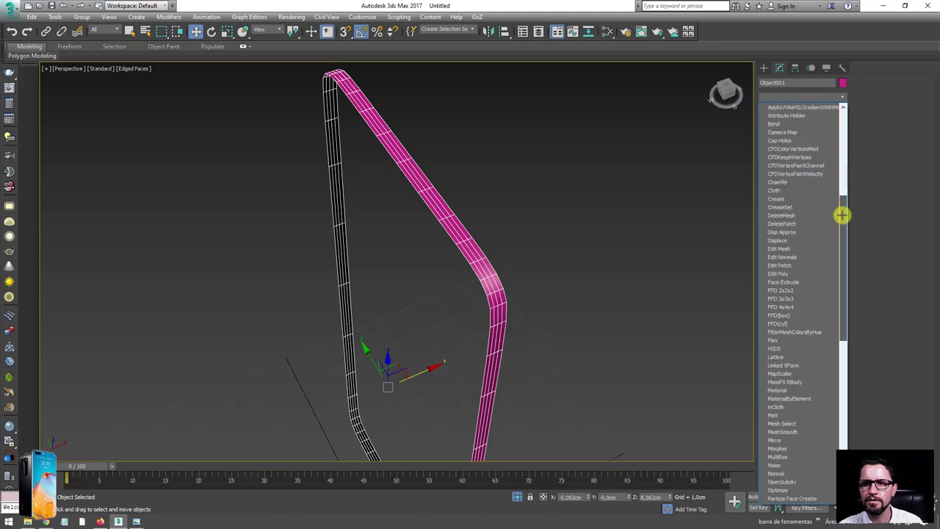
click(782, 273)
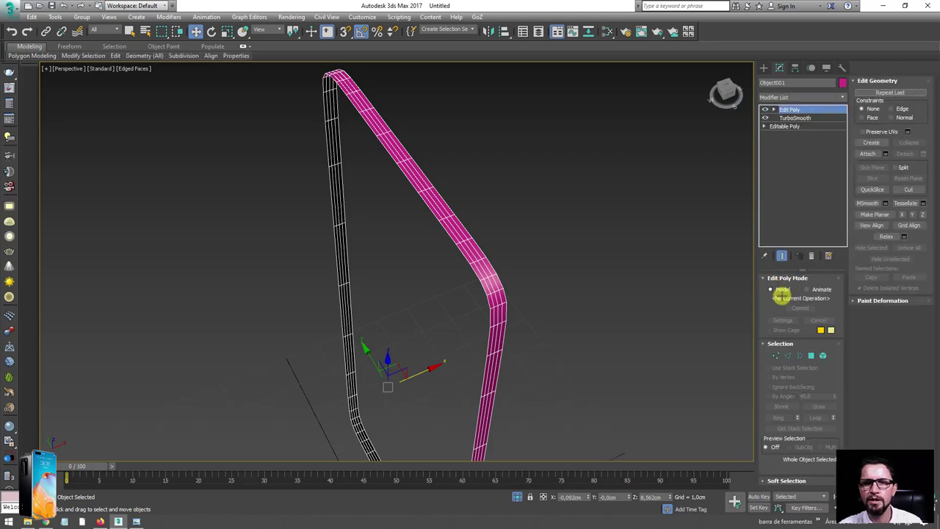
Enter Vertex mode and select a vertex on the ring's bend
click(776, 355)
alt+middle_drag(489, 298, 463, 296)
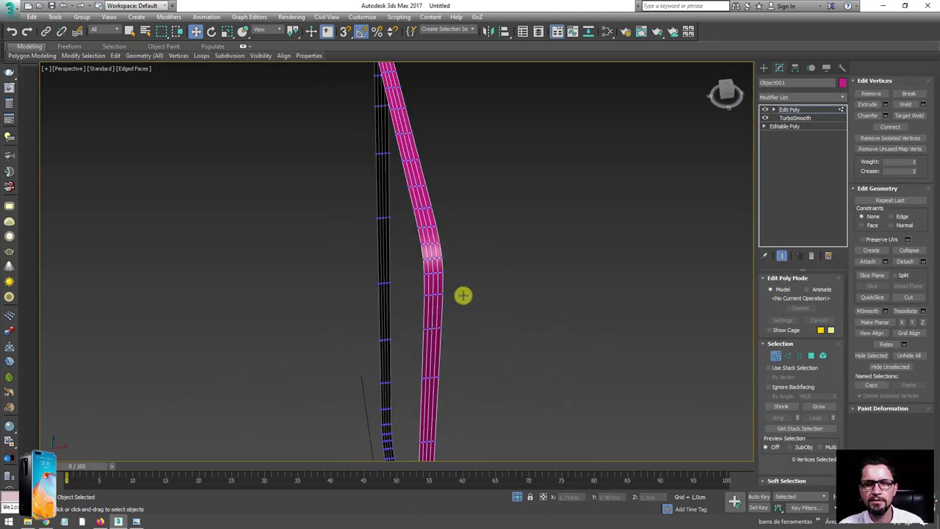
scroll(424, 253, up, 3)
scroll(423, 251, up, 1)
click(418, 273)
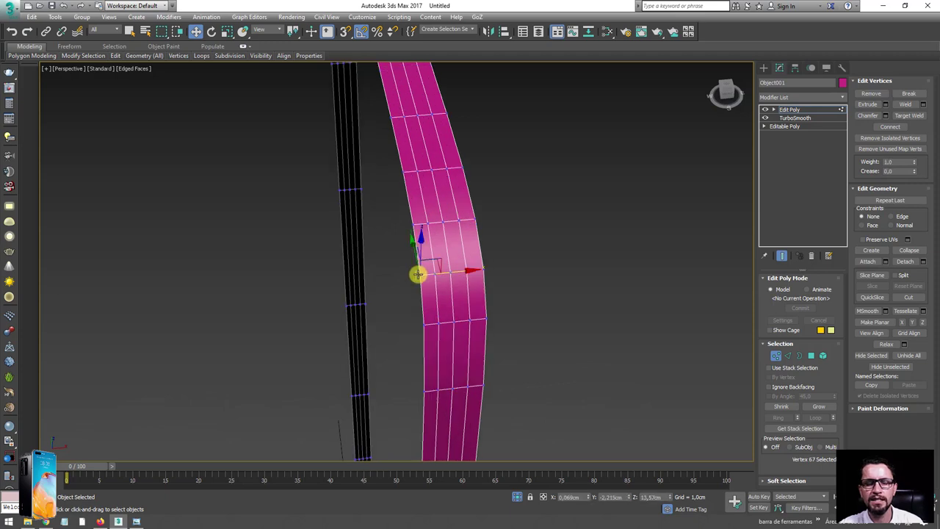
scroll(422, 274, down, 4)
Check the bend in Left wireframe view, then pull the selected vertex left into a bulge
key(l)
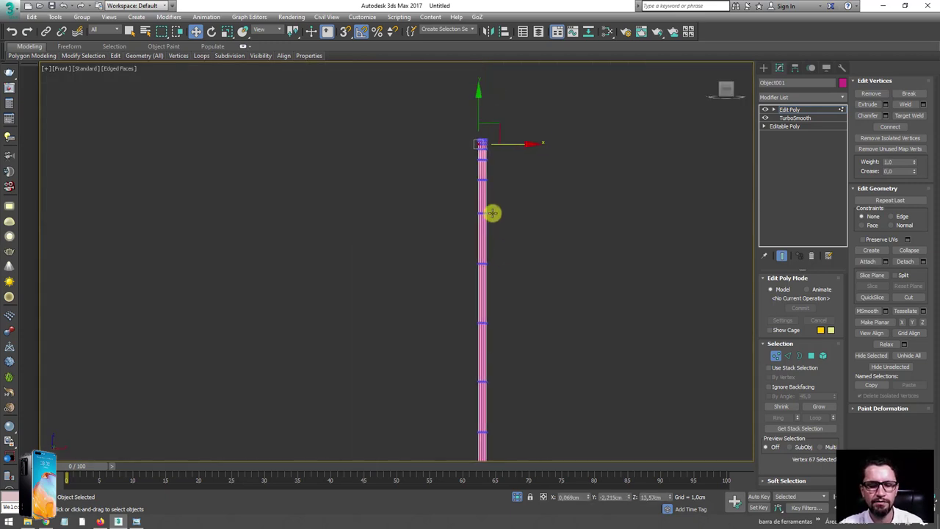
key(F3)
scroll(491, 212, up, 5)
middle_drag(452, 290, 465, 465)
scroll(505, 359, up, 4)
scroll(495, 338, up, 2)
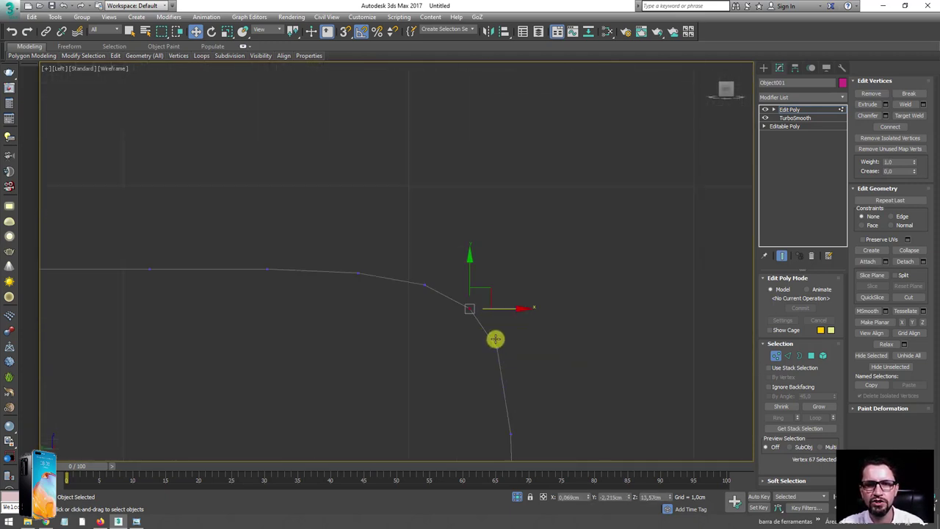
scroll(448, 286, up, 2)
mouse_move(412, 271)
alt+middle_down()
mouse_move(436, 291)
mouse_move(443, 270)
mouse_move(407, 258)
alt+middle_up()
key(p)
key(F3)
scroll(453, 275, up, 5)
scroll(441, 268, down, 6)
scroll(440, 271, up, 1)
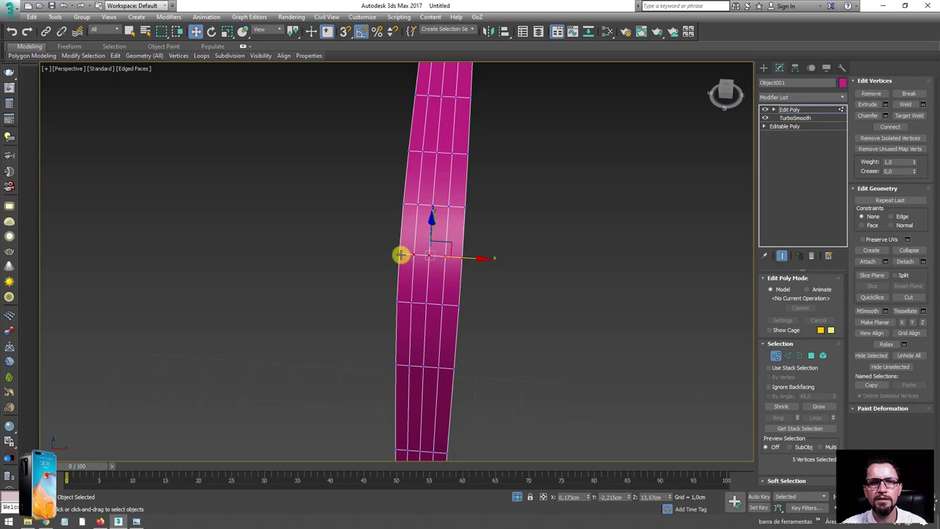
drag(438, 257, 428, 259)
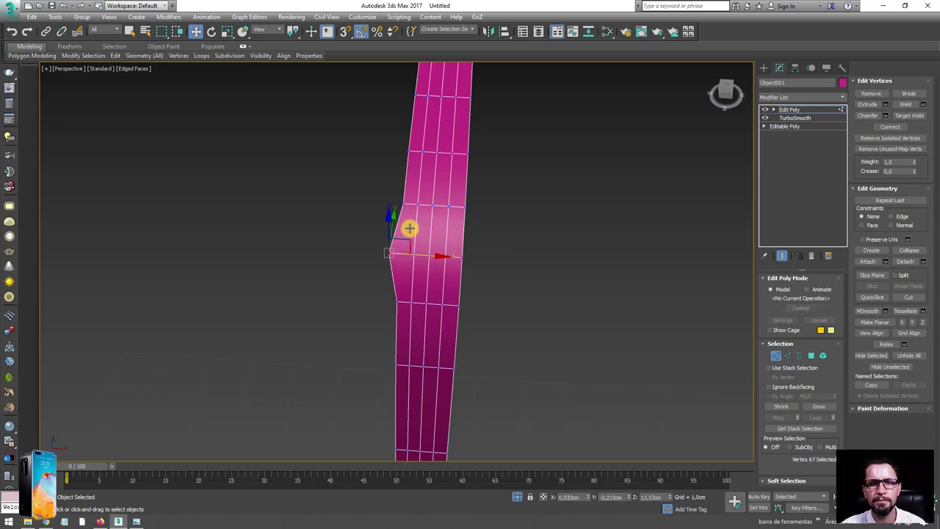
Select columns of three vertices and shift them left along X to widen the bulge
ctrl+click(402, 206)
ctrl+click(397, 299)
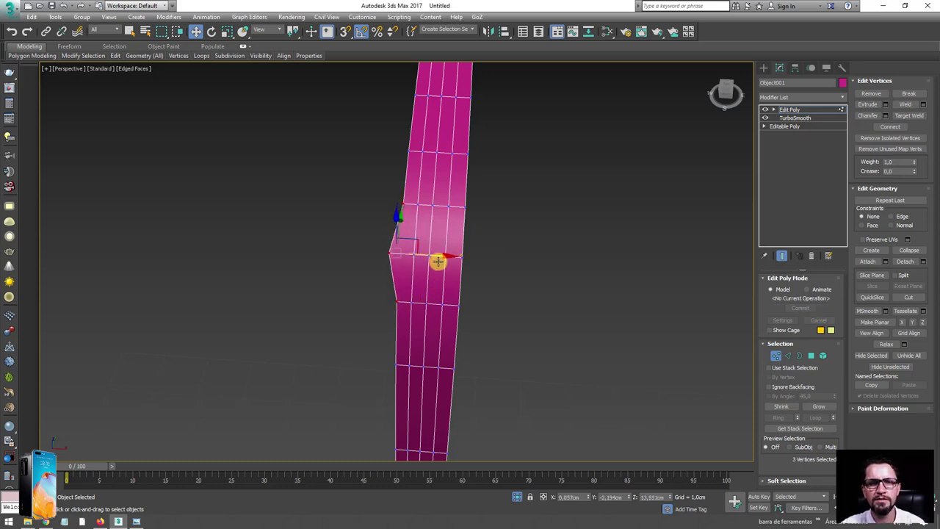
drag(436, 260, 416, 259)
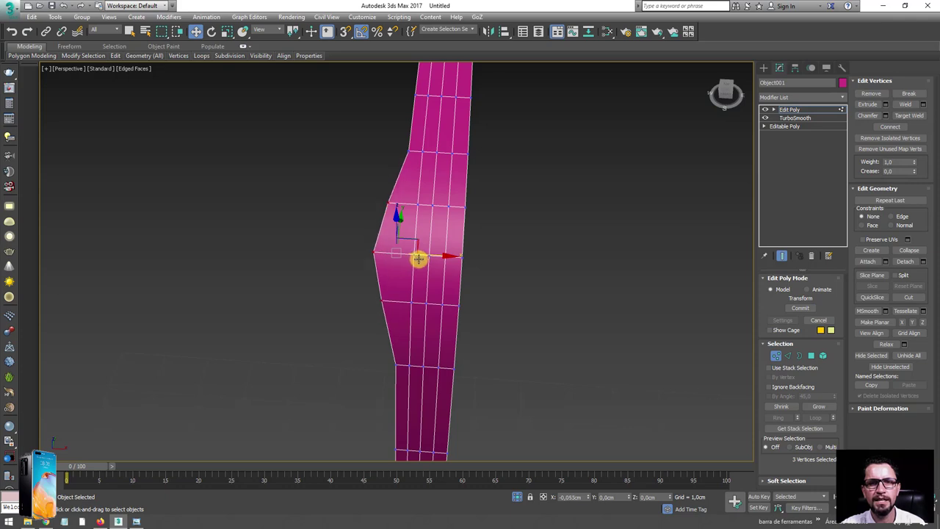
click(417, 255)
ctrl+click(416, 206)
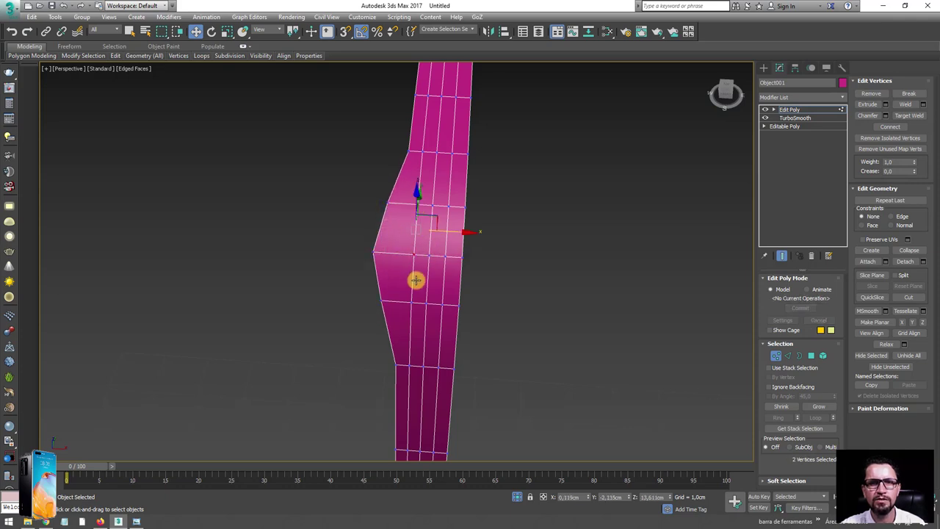
ctrl+click(410, 301)
drag(451, 258, 405, 256)
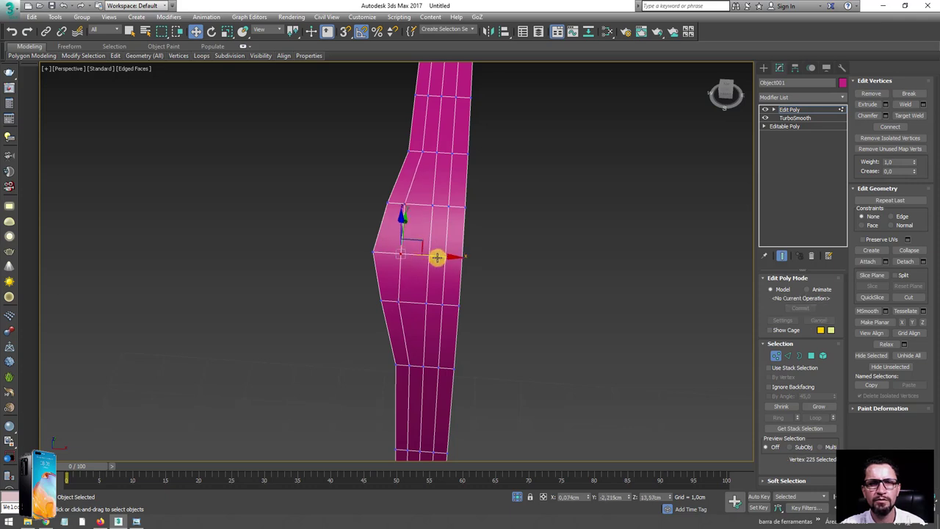
click(432, 206)
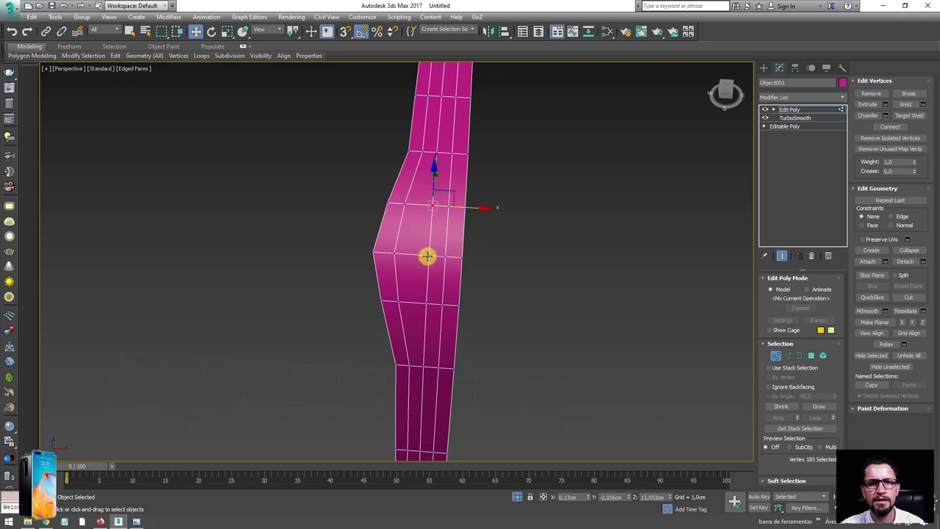
ctrl+click(428, 256)
ctrl+click(428, 302)
drag(463, 256, 429, 269)
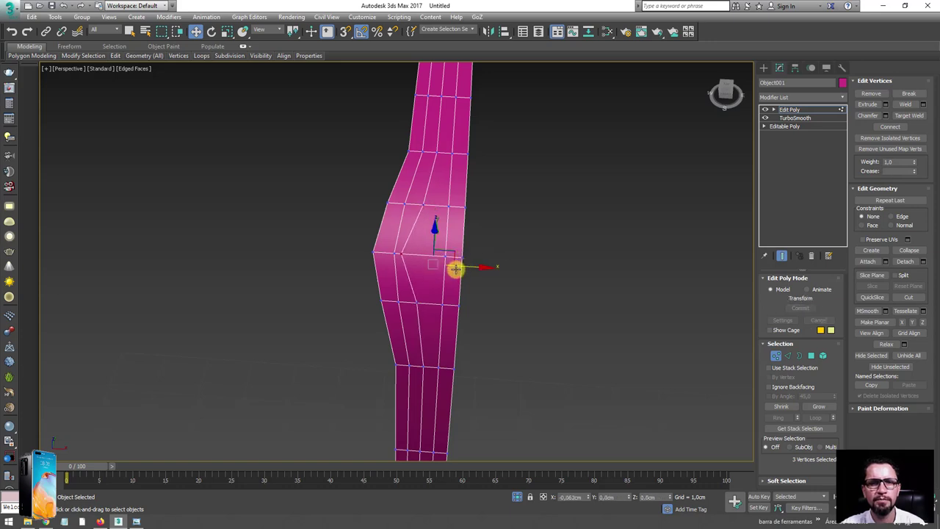
Clear the vertex selection and return to the Edit Poly object level
mouse_move(461, 266)
alt+middle_down()
mouse_move(455, 273)
mouse_move(482, 275)
alt+middle_up()
scroll(524, 267, up, 3)
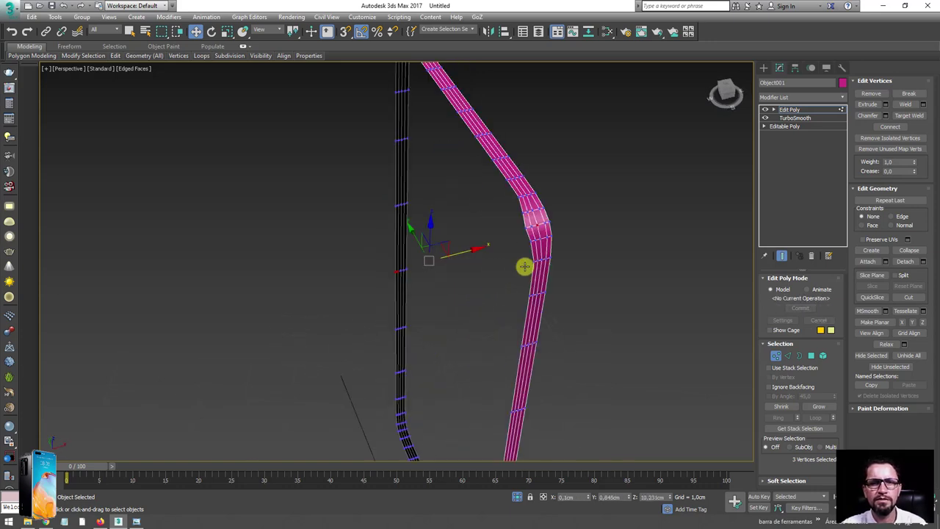
scroll(411, 185, down, 5)
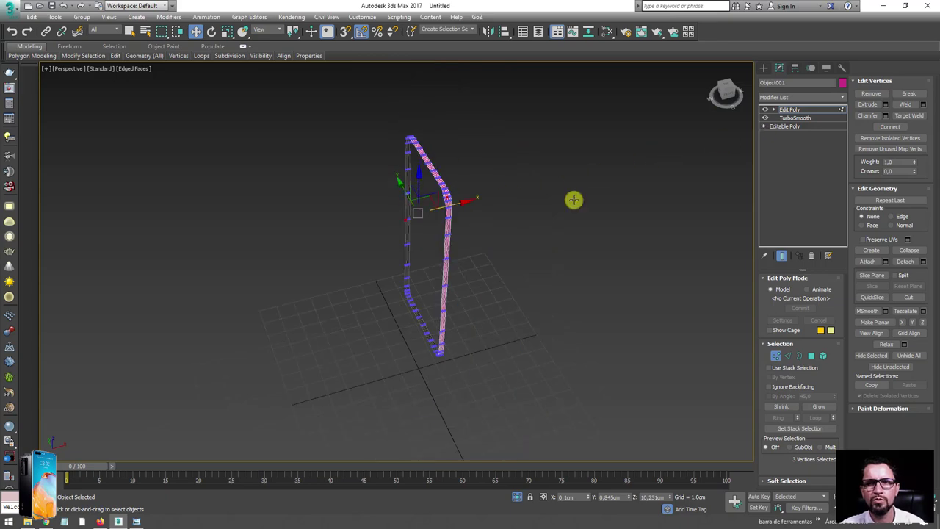
click(573, 199)
scroll(436, 195, up, 3)
scroll(447, 190, up, 3)
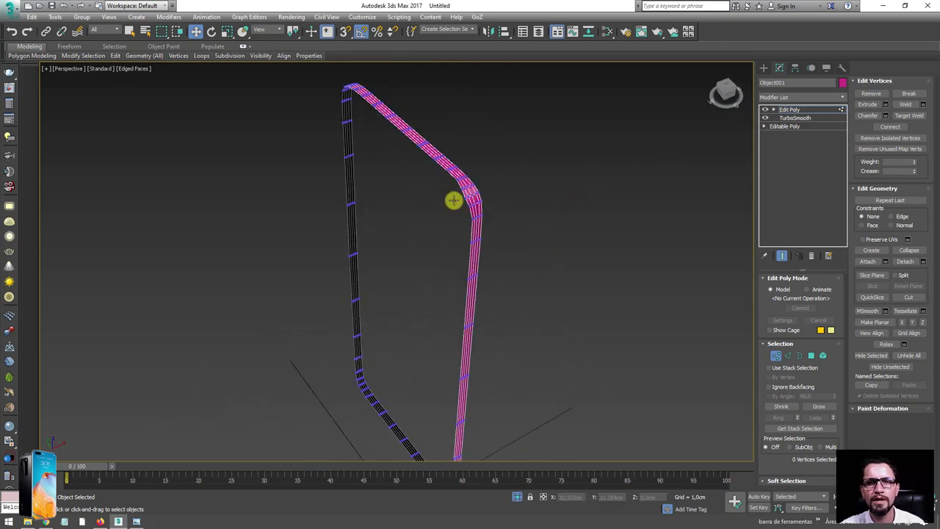
click(792, 109)
click(844, 98)
Add a Symmetry modifier mirroring the strip across X
drag(842, 142, 845, 428)
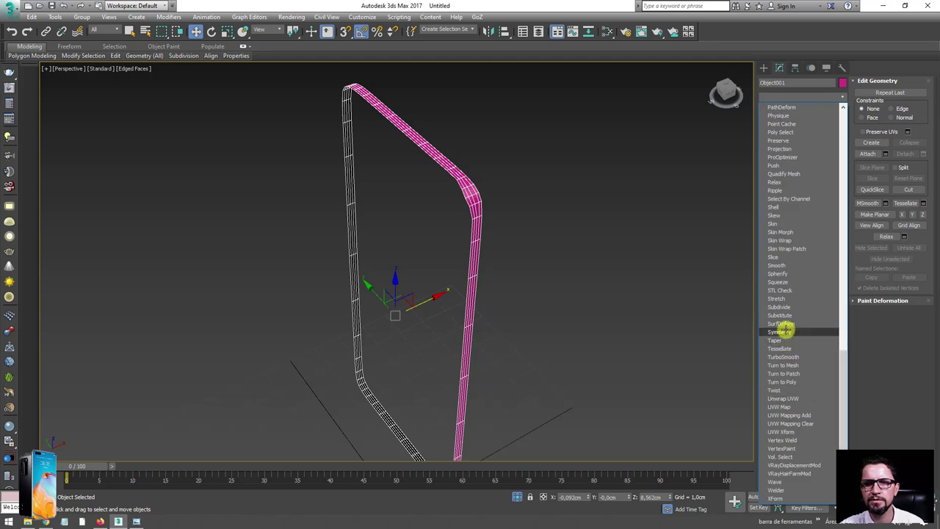
click(783, 331)
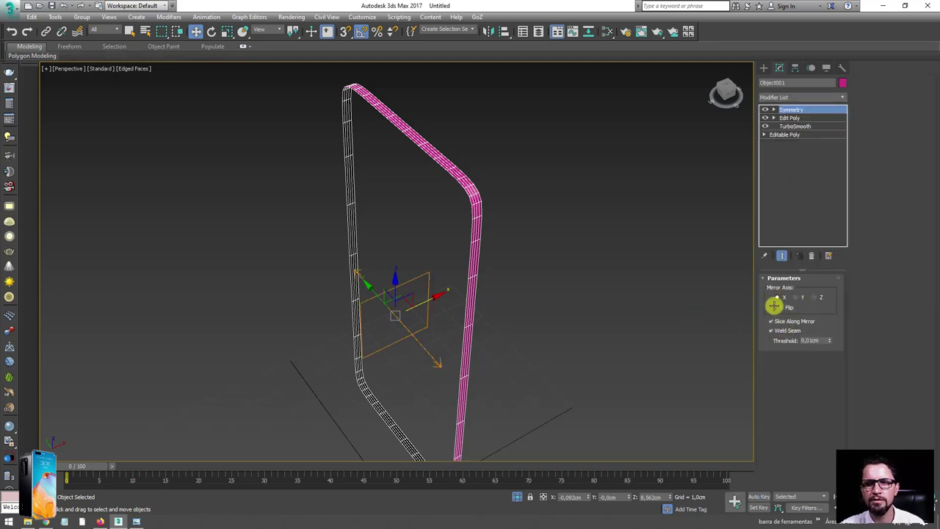
mouse_move(484, 243)
alt+middle_down()
mouse_move(441, 251)
mouse_move(497, 260)
mouse_move(469, 252)
alt+middle_up()
Add a second Symmetry modifier with Mirror Axis Y to close the frame ring
click(837, 98)
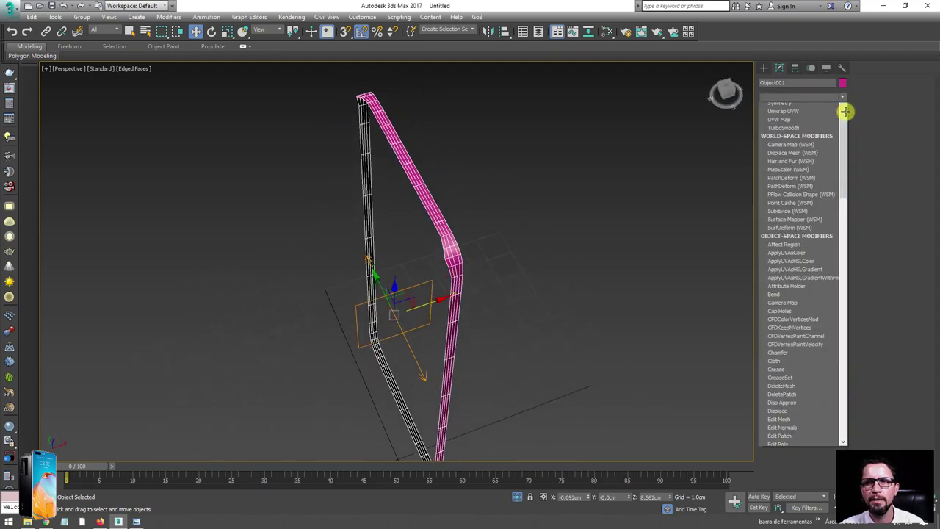
drag(844, 109, 844, 429)
click(782, 331)
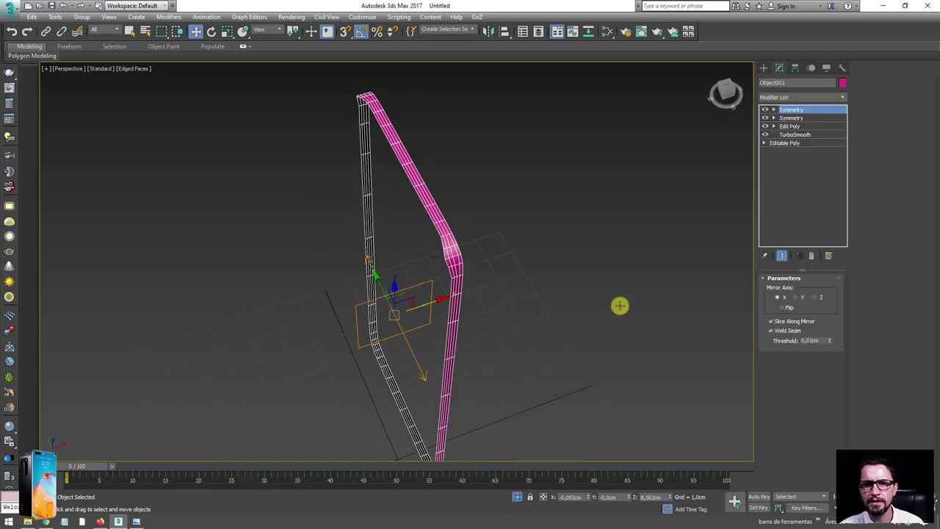
click(813, 297)
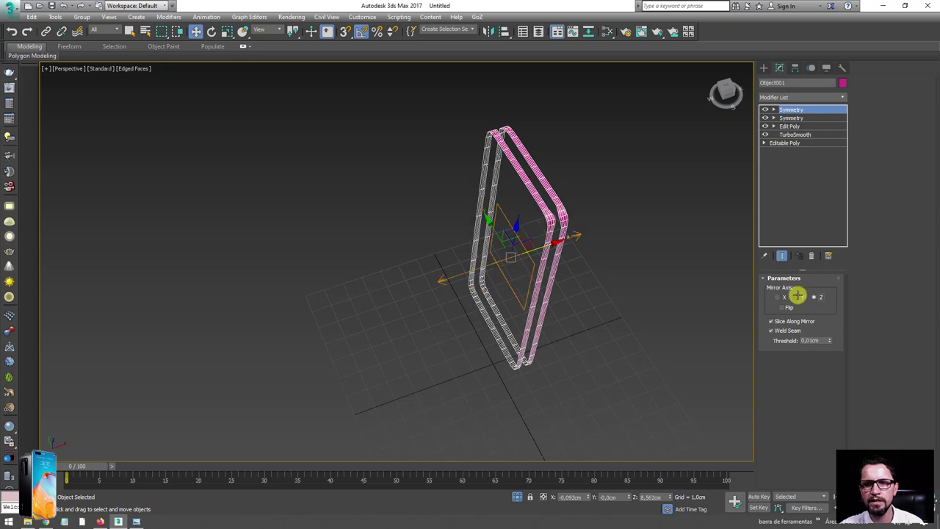
click(800, 296)
alt+middle_drag(656, 298, 652, 293)
scroll(546, 345, up, 4)
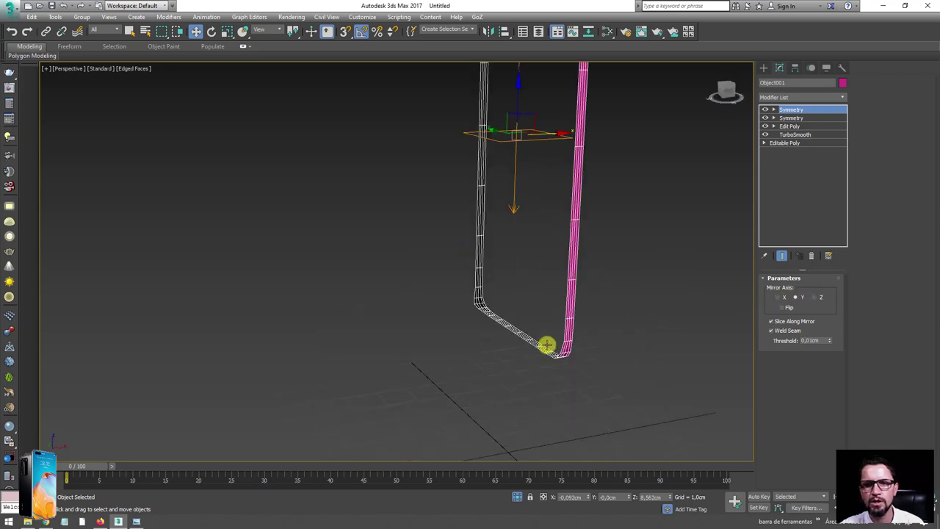
mouse_move(547, 345)
alt+middle_down()
mouse_move(562, 342)
mouse_move(539, 358)
alt+middle_up()
scroll(539, 359, down, 4)
scroll(563, 377, down, 3)
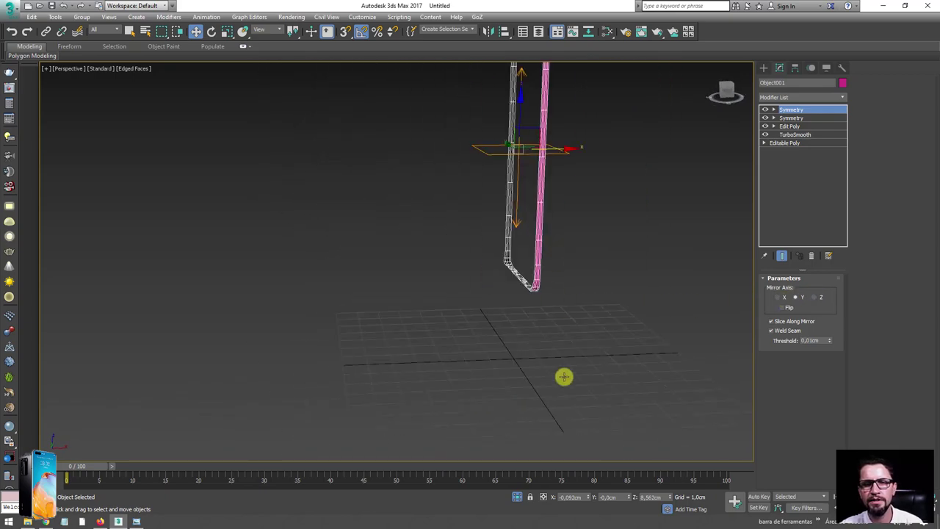
Turn off Isolate Selection to show the phone body beside the frame
click(518, 496)
scroll(517, 272, up, 3)
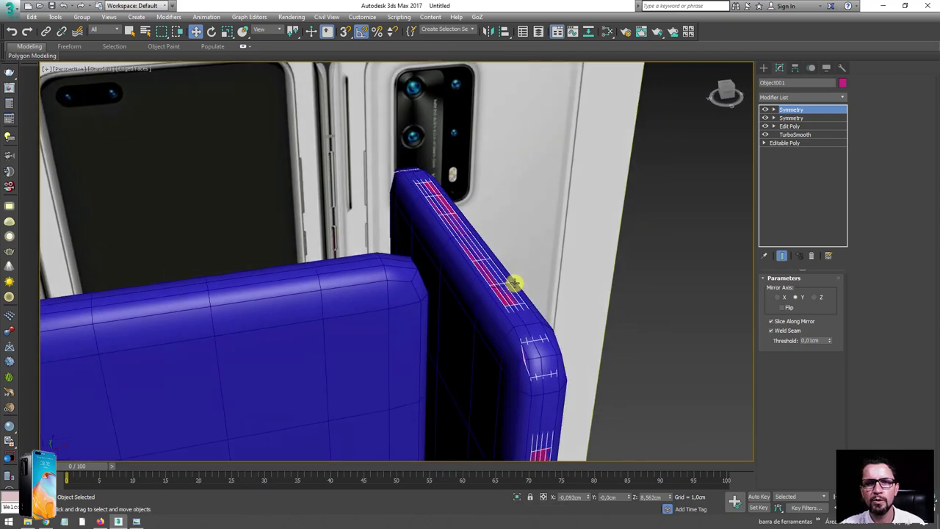
alt+middle_drag(514, 283, 529, 257)
scroll(530, 278, up, 3)
scroll(519, 309, down, 3)
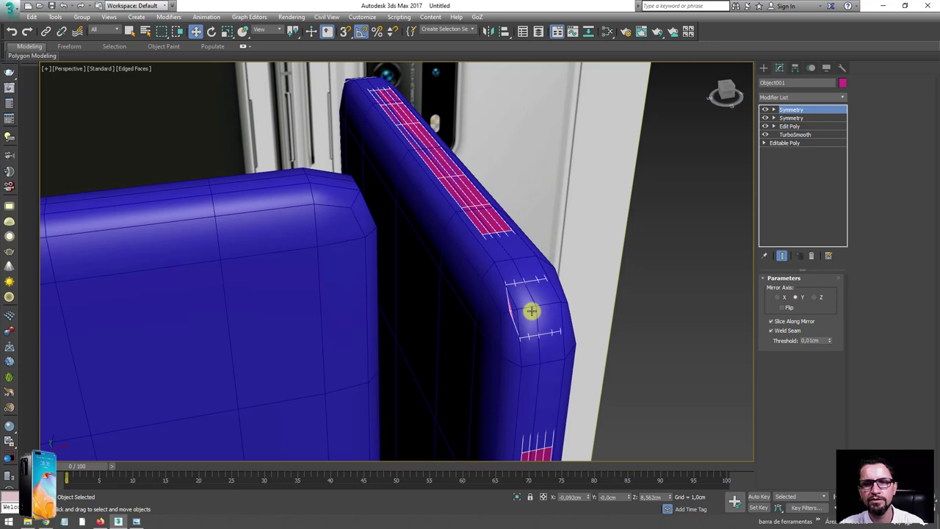
Remove Box002's top Edit Poly, raise TurboSmooth to 2 iterations, and compare with the reference photo
click(532, 311)
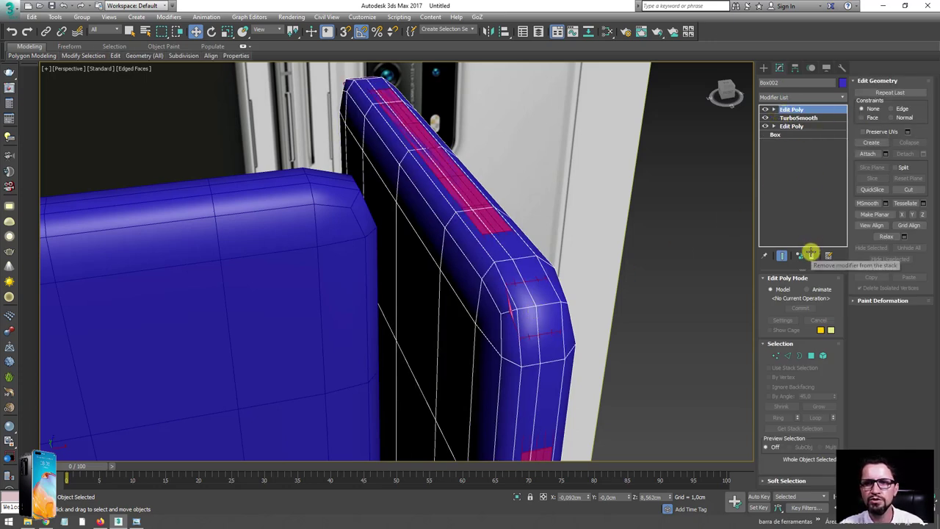
click(812, 255)
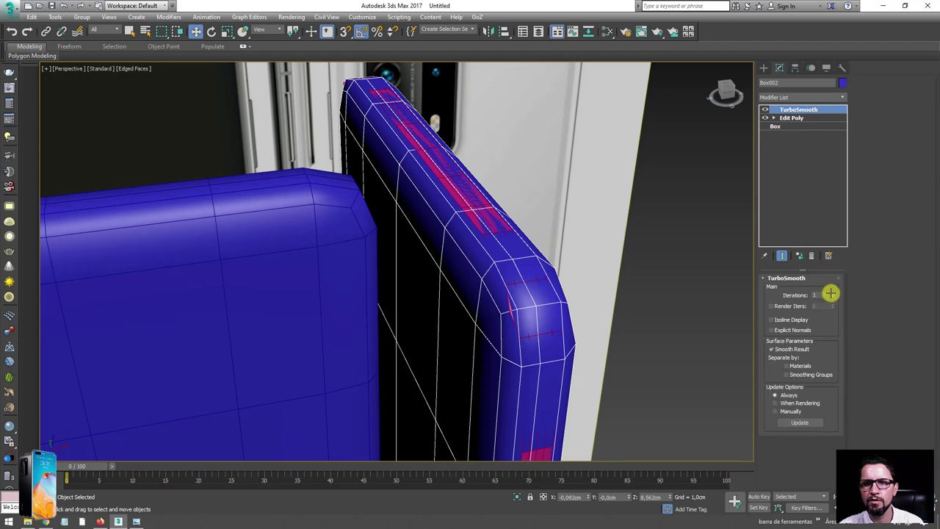
click(831, 293)
mouse_move(571, 300)
alt+middle_down()
mouse_move(602, 188)
mouse_move(580, 150)
mouse_move(592, 222)
mouse_move(556, 227)
mouse_move(596, 237)
mouse_move(610, 306)
mouse_move(548, 206)
mouse_move(562, 249)
alt+middle_up()
scroll(580, 149, up, 3)
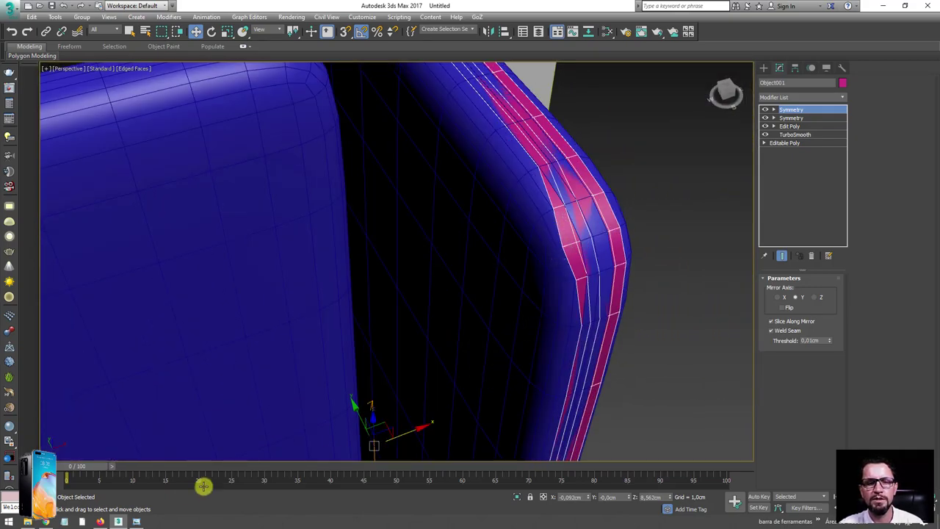
click(136, 521)
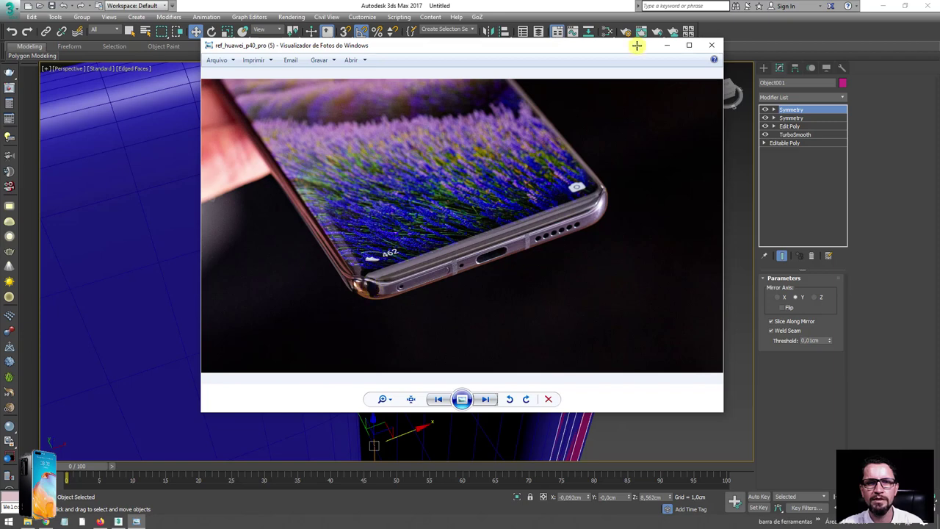
click(667, 44)
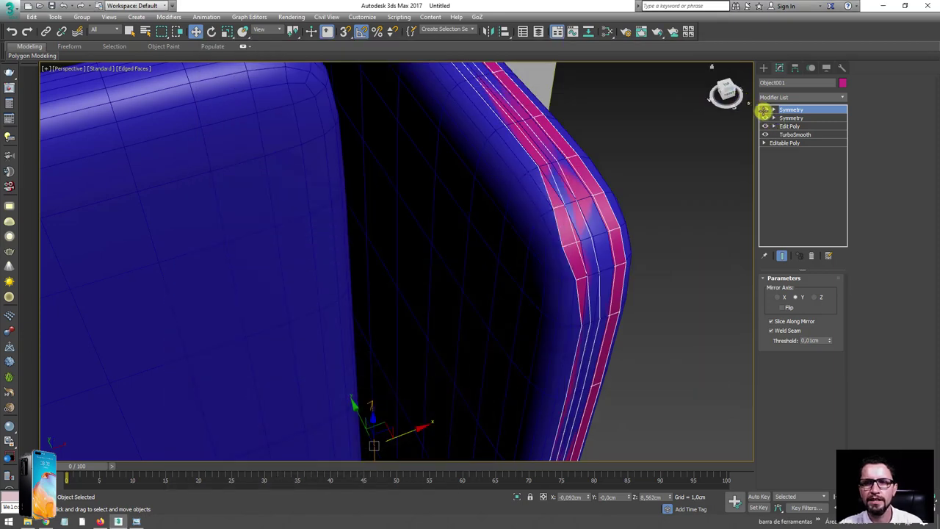
Disable the top Symmetry, enter Vertex mode, and nudge a frame corner vertex up-left in Left view
click(765, 110)
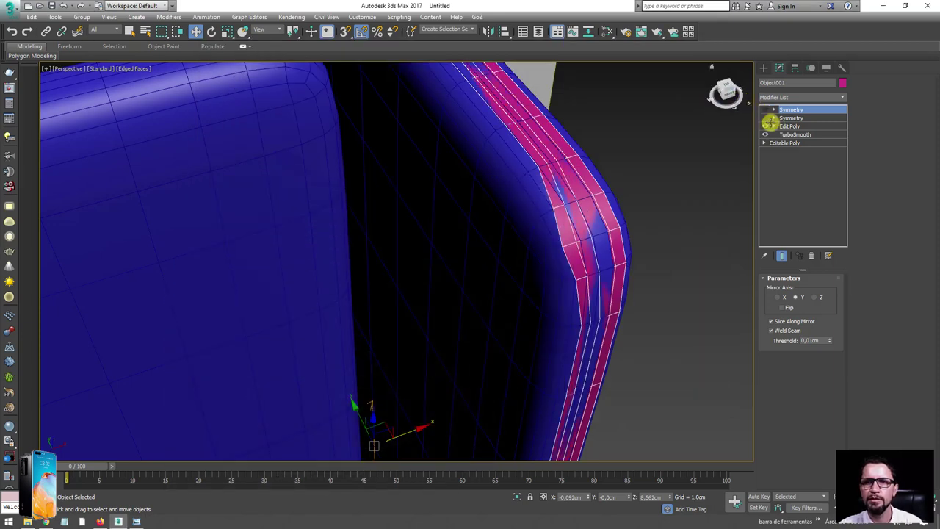
click(773, 126)
click(791, 134)
click(547, 243)
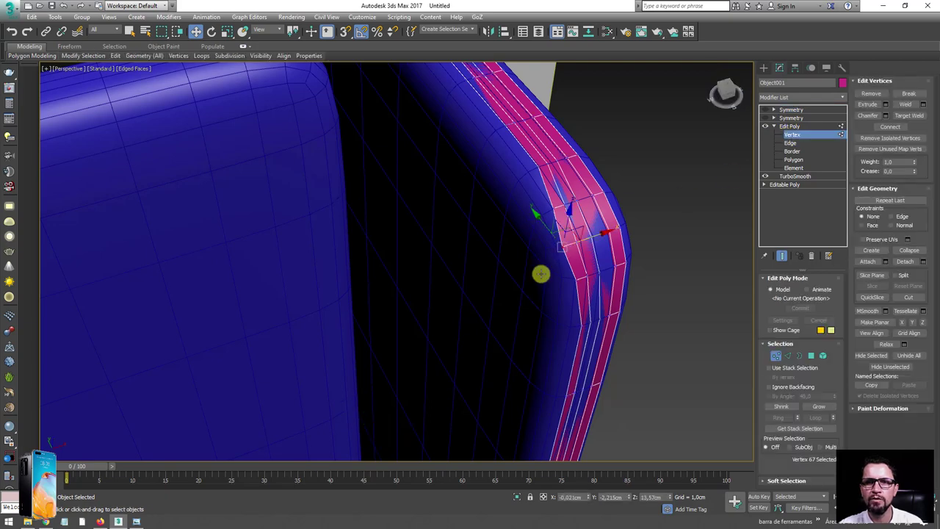
mouse_move(539, 272)
alt+middle_down()
mouse_move(571, 239)
mouse_move(544, 247)
alt+middle_up()
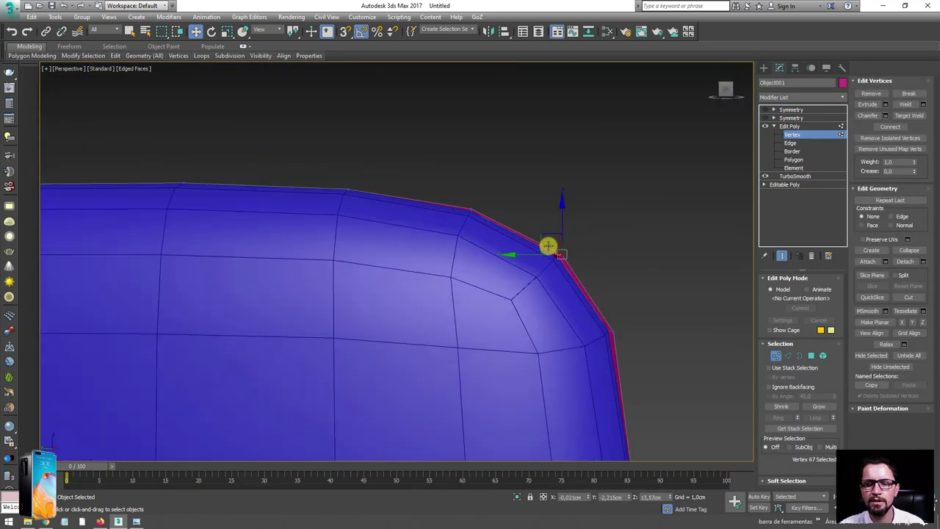
key(l)
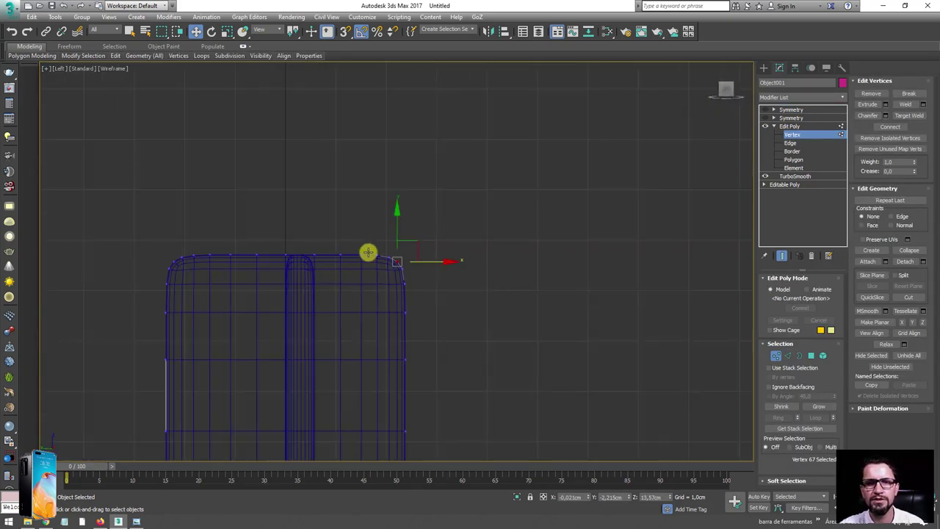
scroll(367, 251, up, 3)
scroll(457, 284, up, 2)
drag(499, 290, 490, 286)
Add two more corner vertices to the selection and move the group slightly
ctrl+click(390, 246)
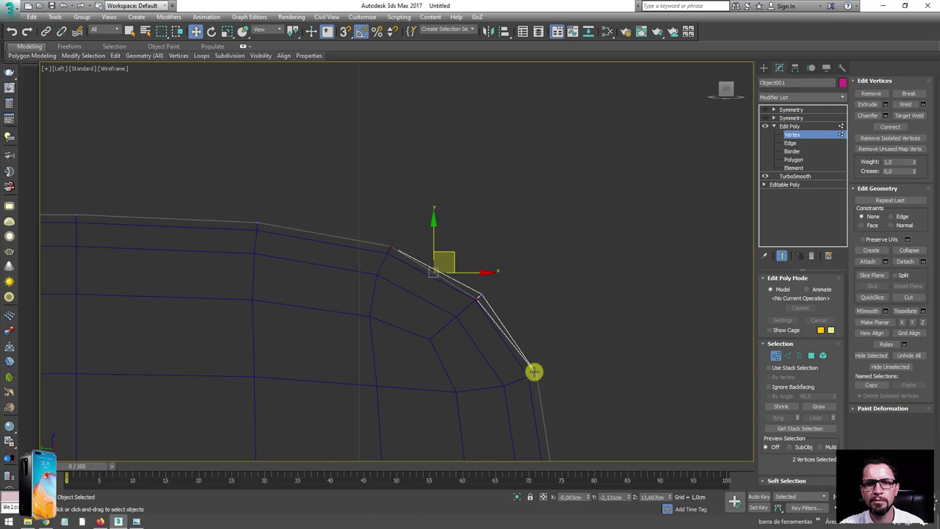
ctrl+click(533, 371)
scroll(532, 291, down, 3)
scroll(524, 299, down, 2)
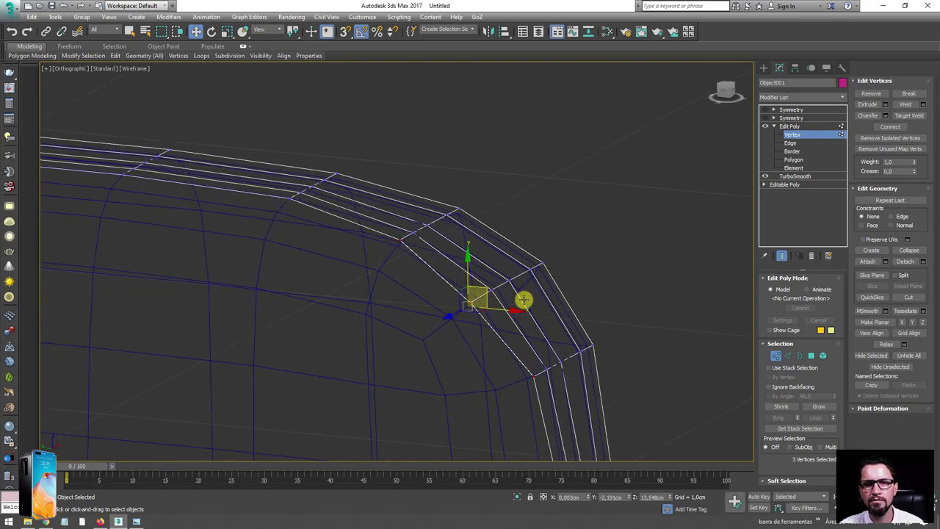
scroll(529, 299, down, 5)
key(z)
scroll(492, 206, up, 1)
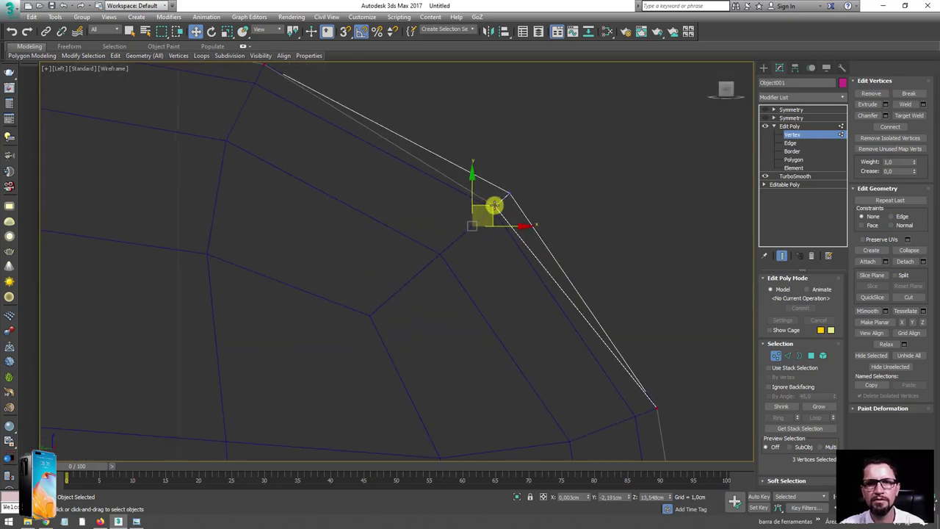
scroll(495, 220, up, 1)
scroll(502, 209, up, 1)
drag(502, 208, 498, 216)
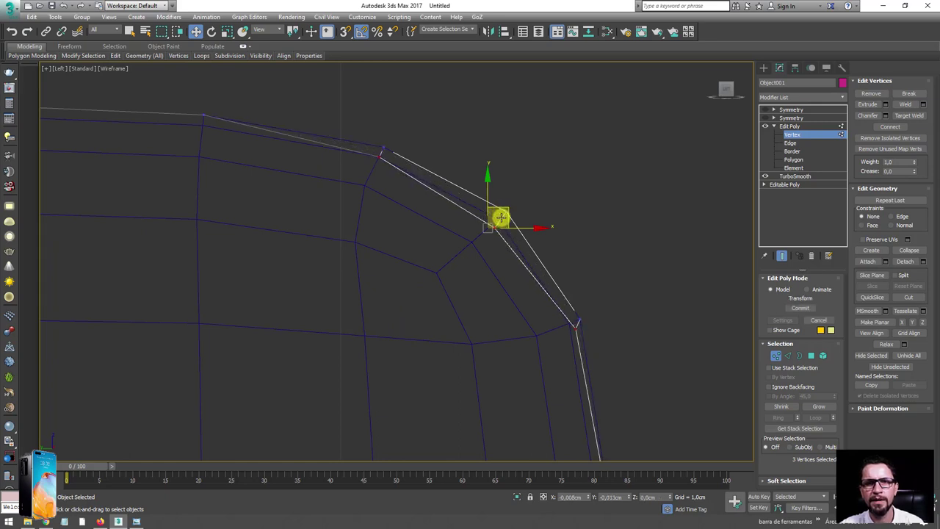
Drop the top vertex and fine-tune the remaining two corner vertices slightly downward
alt+drag(430, 198, 281, 80)
mouse_move(556, 262)
mouse_down()
mouse_move(469, 197)
mouse_move(496, 218)
mouse_up()
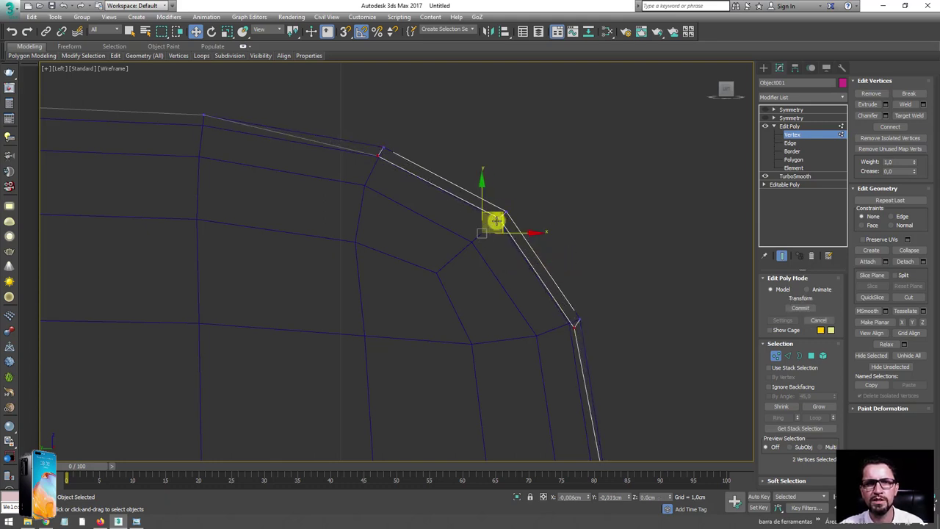
drag(496, 219, 498, 223)
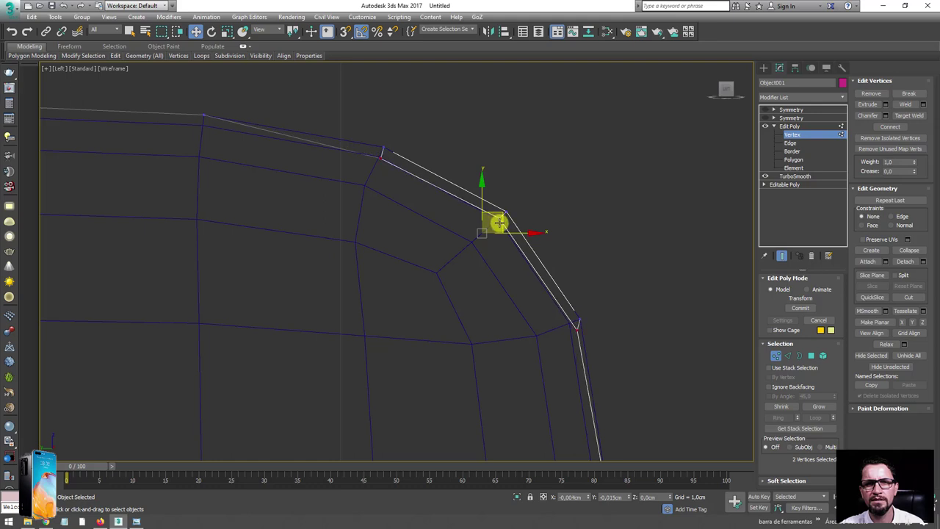
click(573, 323)
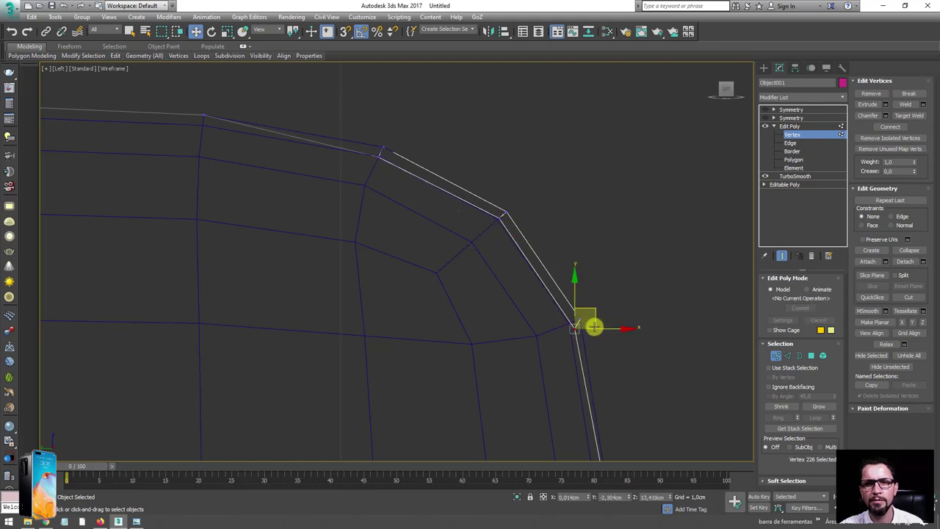
key(ctrl+z)
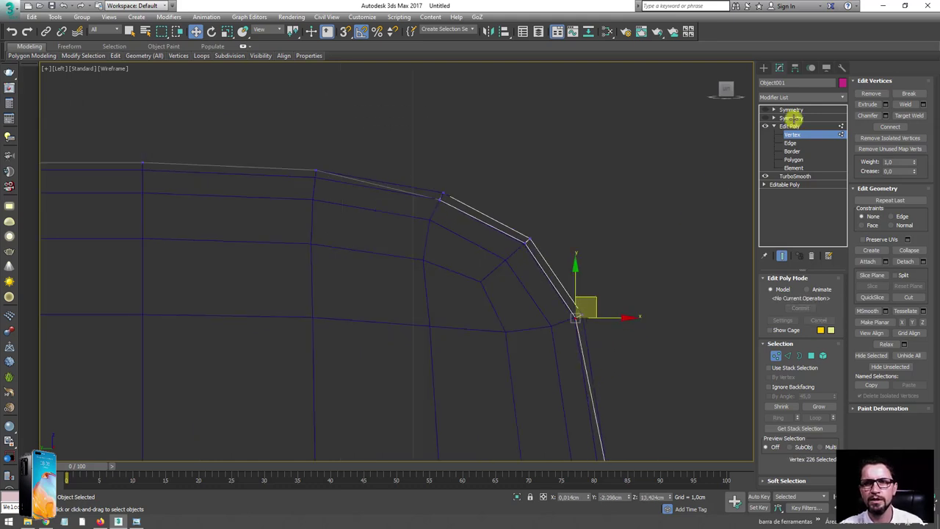
Leave vertex editing and view the second Symmetry modifier in shaded-with-edges perspective
click(790, 126)
alt+middle_drag(549, 256, 352, 268)
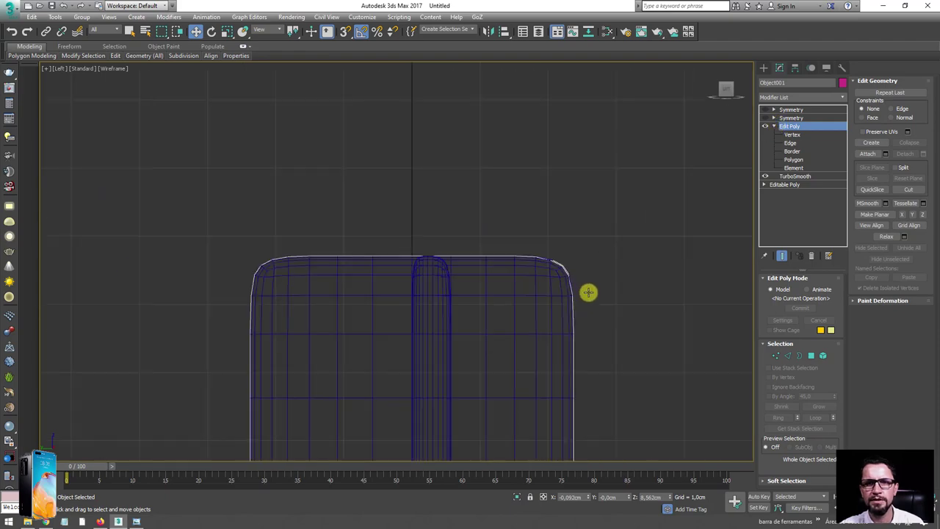
click(765, 117)
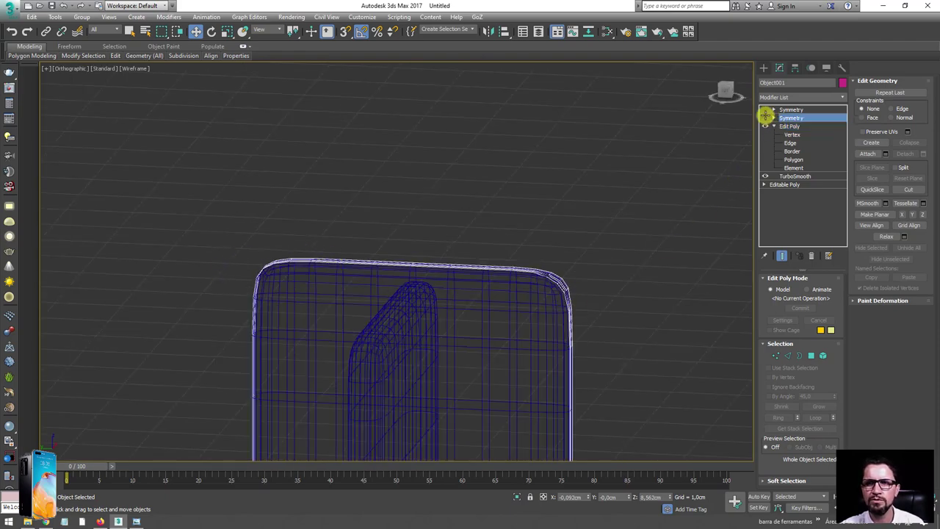
key(F3)
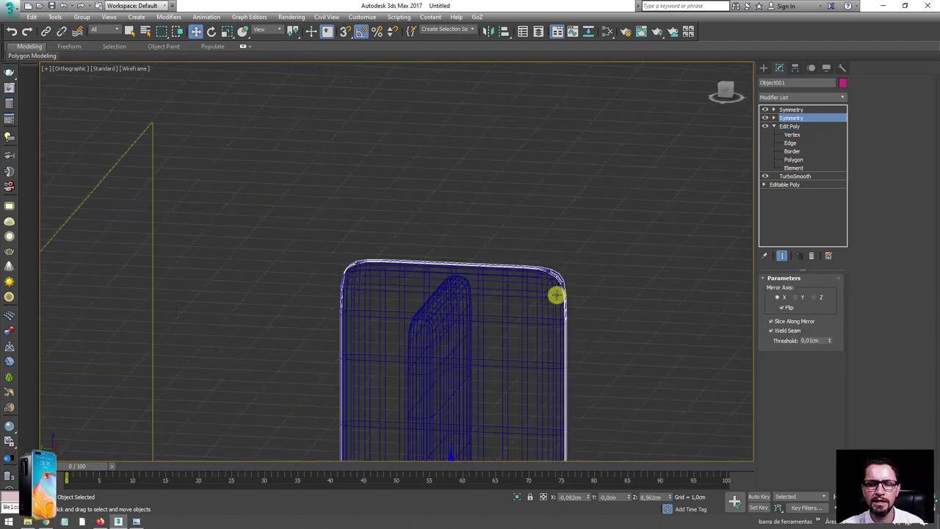
key(p)
scroll(571, 291, up, 5)
scroll(572, 290, down, 3)
scroll(547, 311, down, 5)
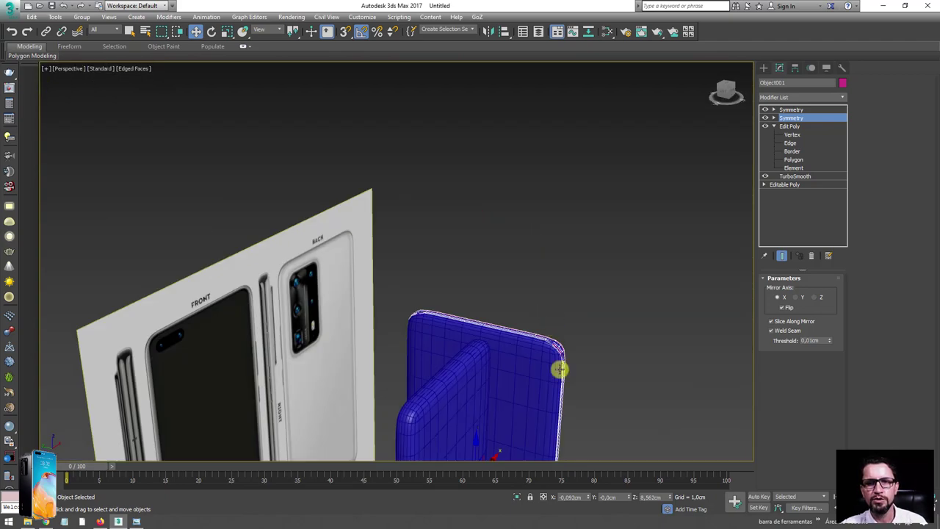
Compare the mirrored frame against the front and back reference images, then return to Vertex level
alt+middle_drag(560, 369, 503, 287)
scroll(518, 232, up, 6)
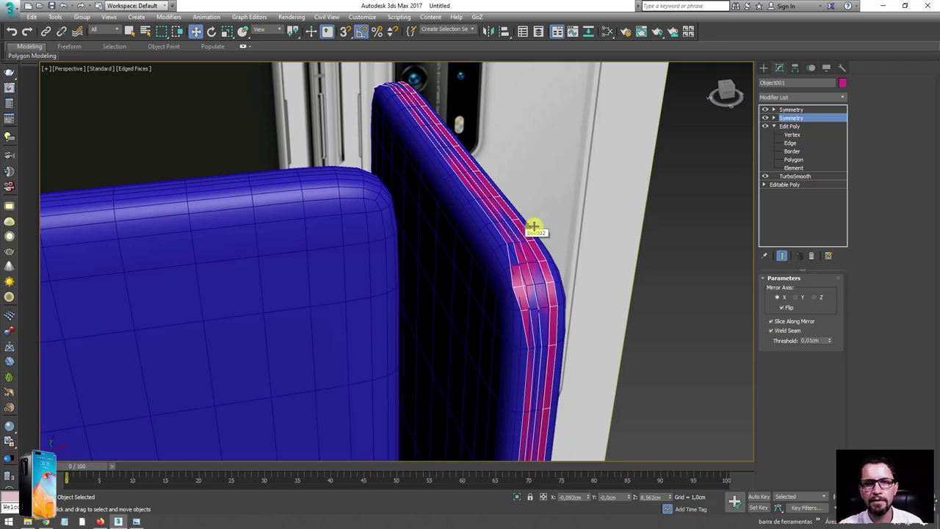
scroll(534, 227, down, 5)
alt+middle_drag(487, 210, 512, 189)
scroll(512, 188, up, 4)
scroll(491, 180, up, 2)
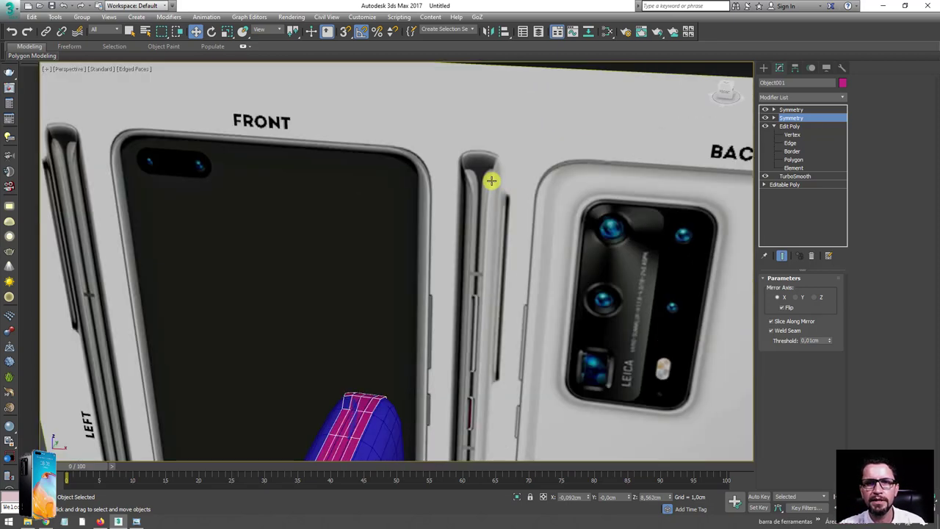
scroll(492, 180, up, 3)
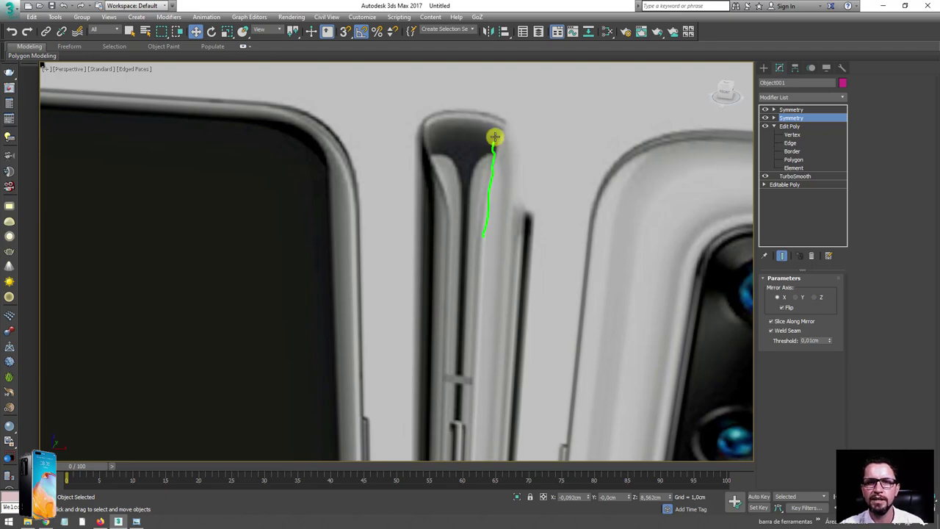
scroll(516, 205, down, 3)
scroll(521, 306, down, 5)
scroll(514, 306, up, 2)
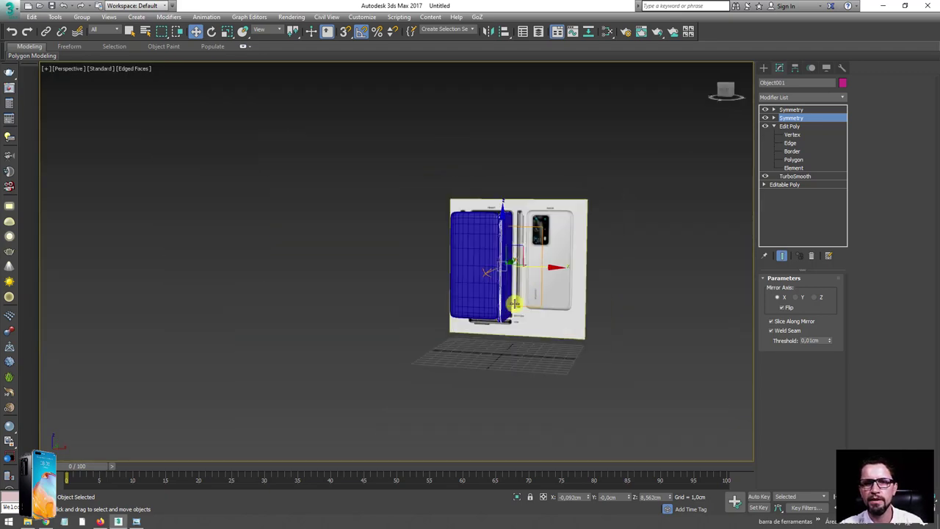
scroll(550, 311, up, 5)
scroll(550, 311, up, 2)
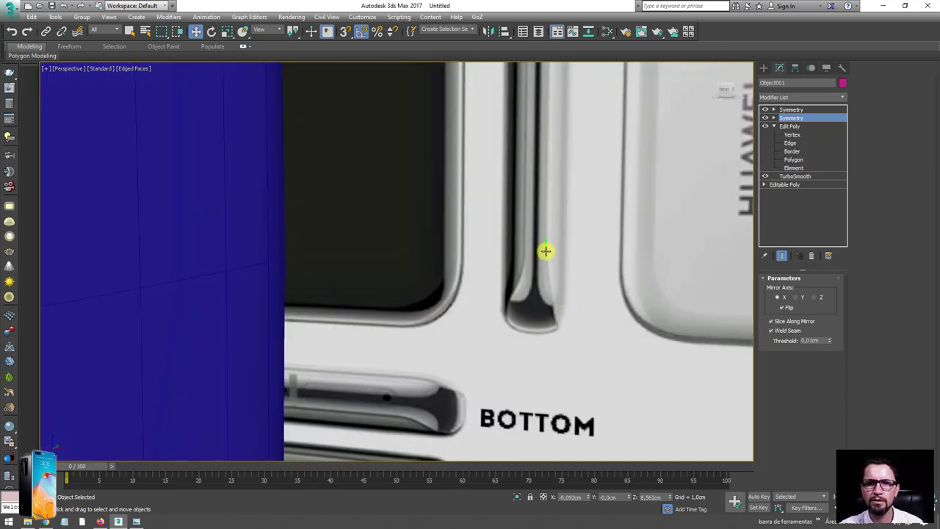
scroll(572, 339, down, 5)
scroll(566, 342, down, 2)
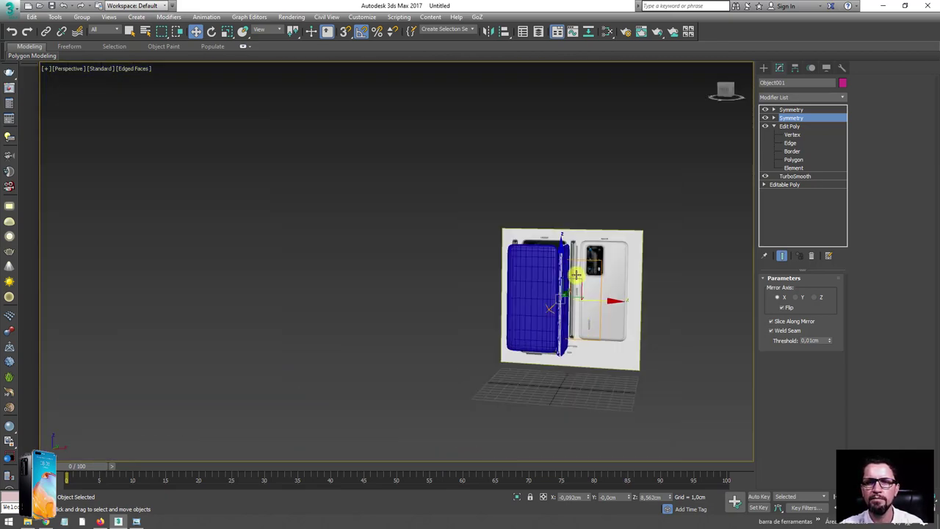
scroll(572, 269, up, 6)
scroll(566, 203, up, 2)
middle_drag(571, 244, 574, 270)
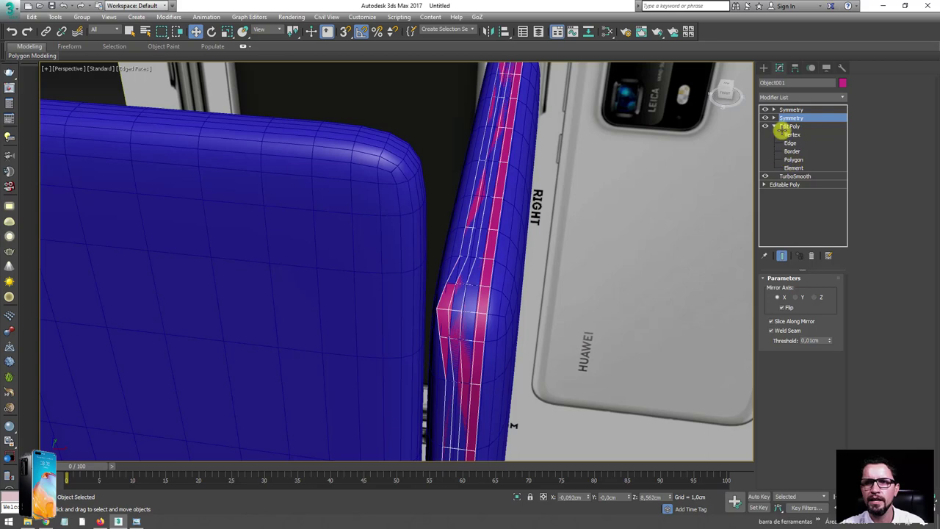
click(790, 134)
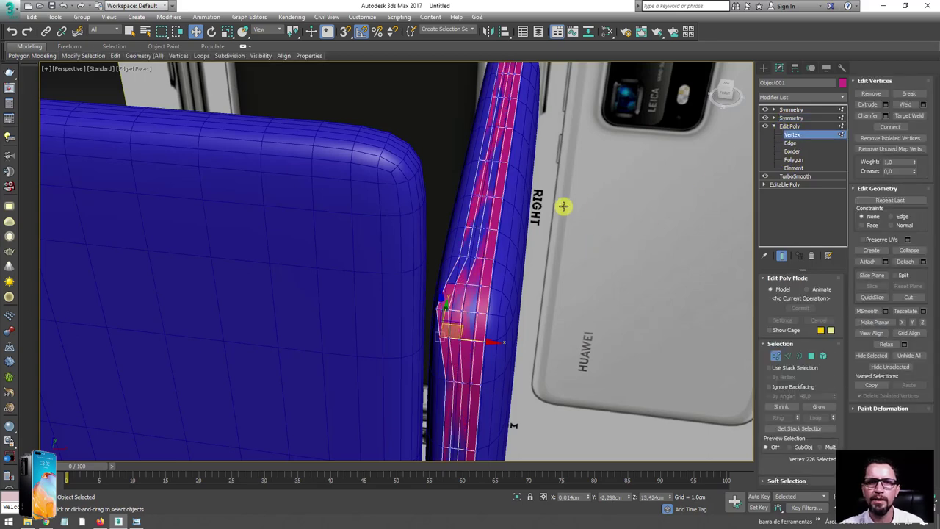
In Front view, select the frame's top vertices and nudge them sideways to fit the reference
key(f)
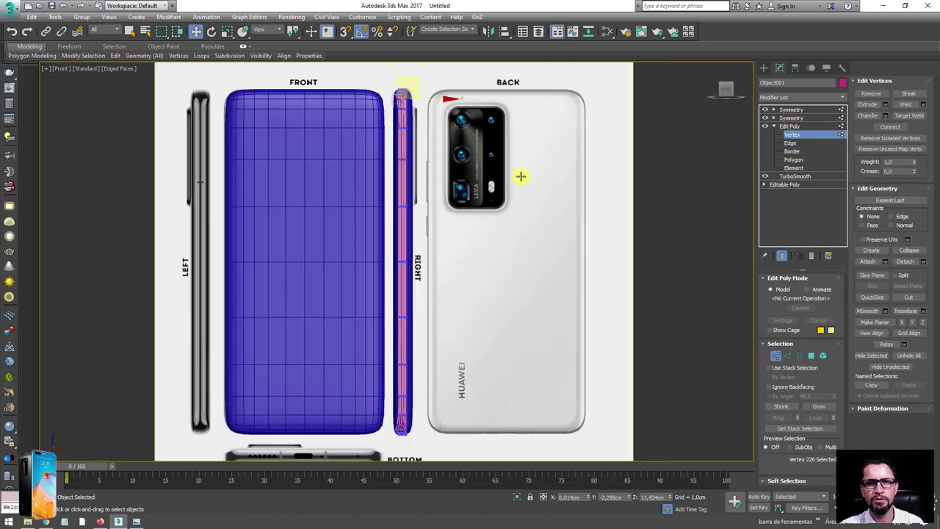
scroll(506, 191, up, 2)
scroll(476, 198, up, 3)
scroll(507, 173, up, 1)
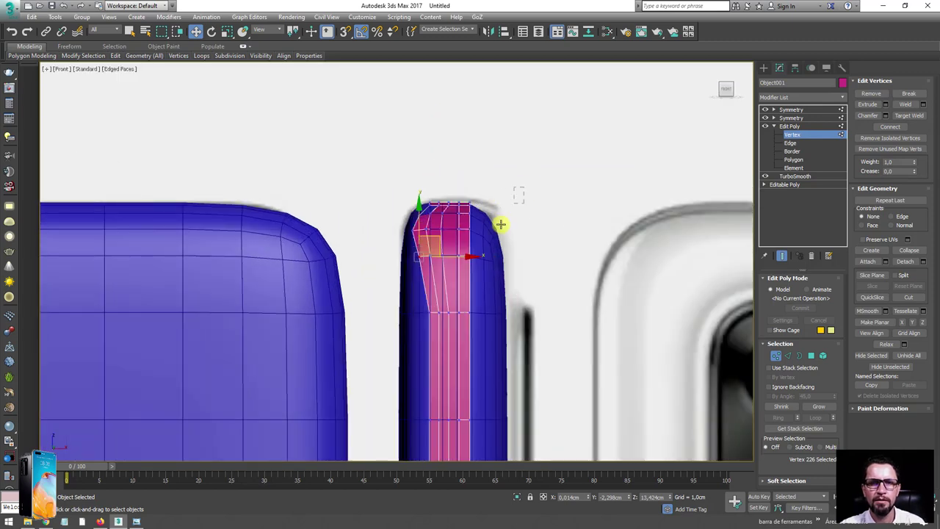
drag(467, 256, 475, 225)
scroll(475, 225, up, 3)
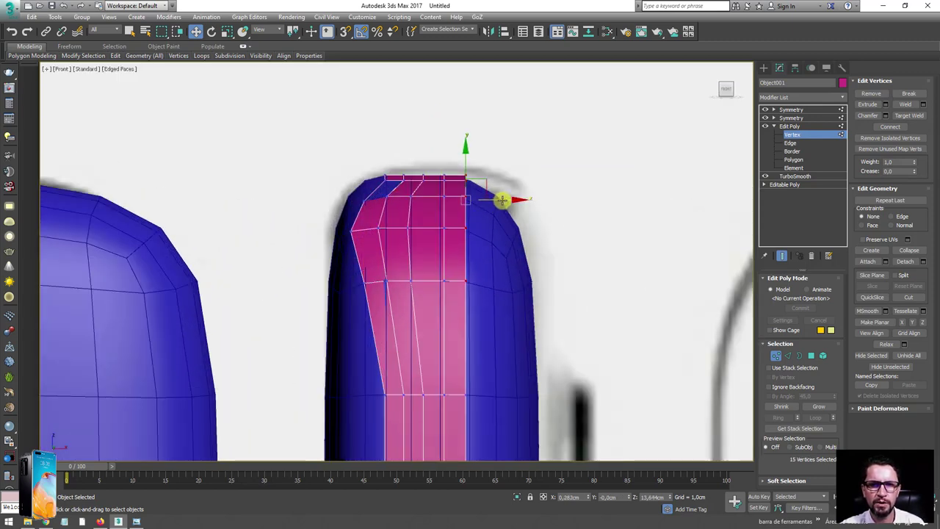
alt+click(444, 281)
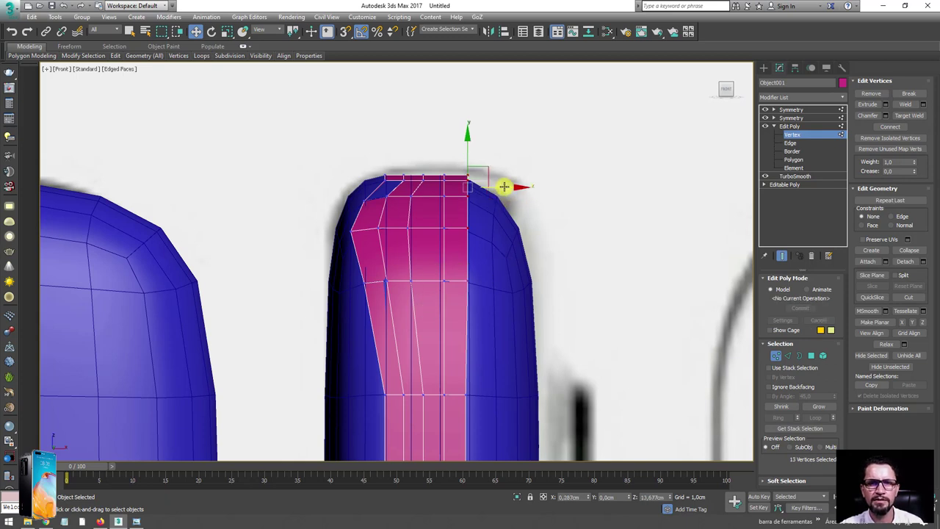
drag(504, 186, 508, 187)
alt+drag(424, 261, 423, 262)
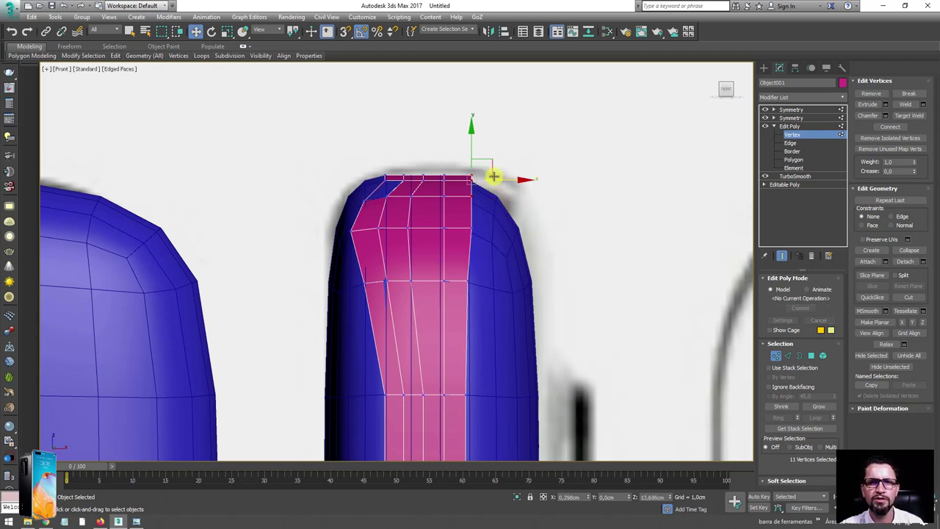
mouse_move(492, 163)
mouse_down()
mouse_move(506, 175)
mouse_move(506, 166)
mouse_up()
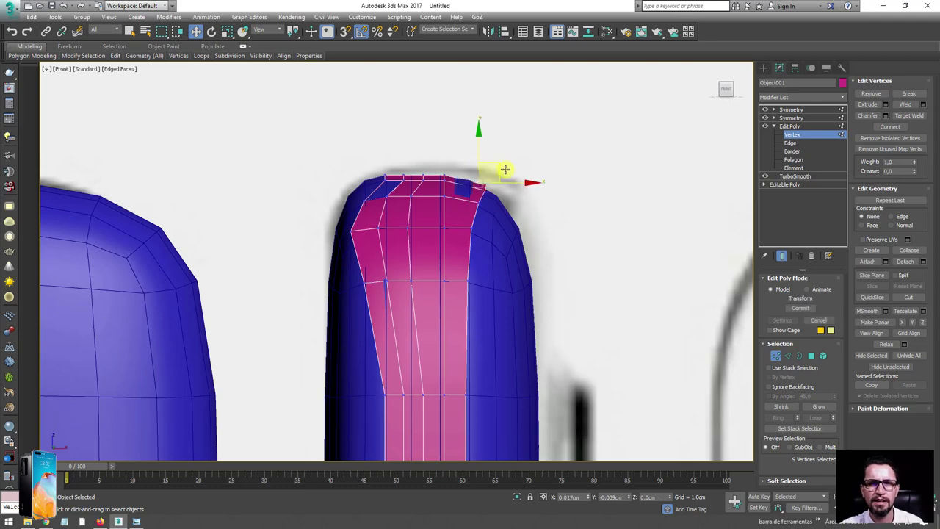
scroll(495, 185, up, 4)
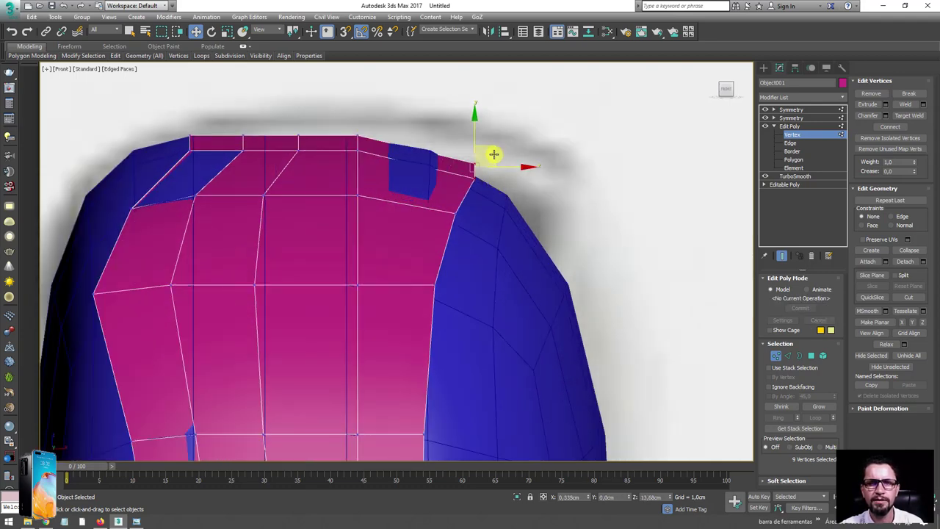
drag(493, 154, 490, 155)
Reshape the frame's top-right corner by moving its corner vertices right and down
alt+click(488, 212)
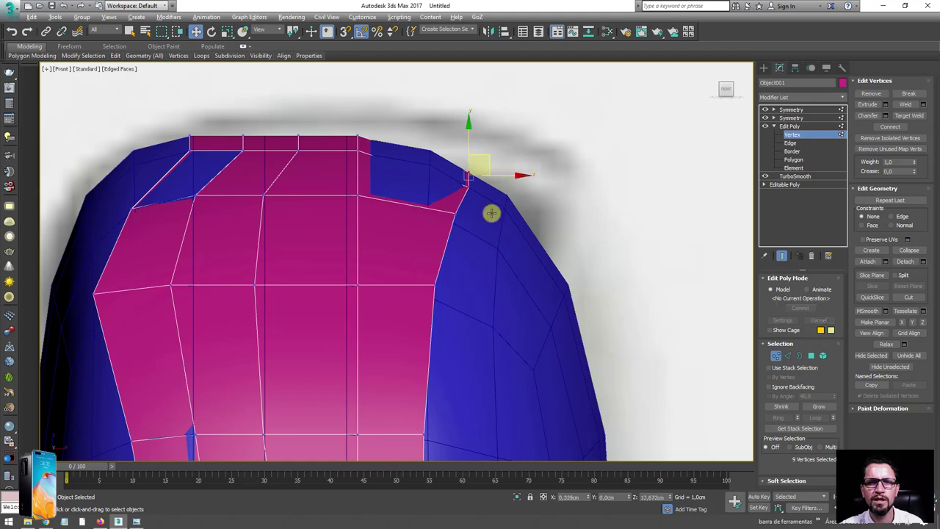
scroll(470, 184, down, 3)
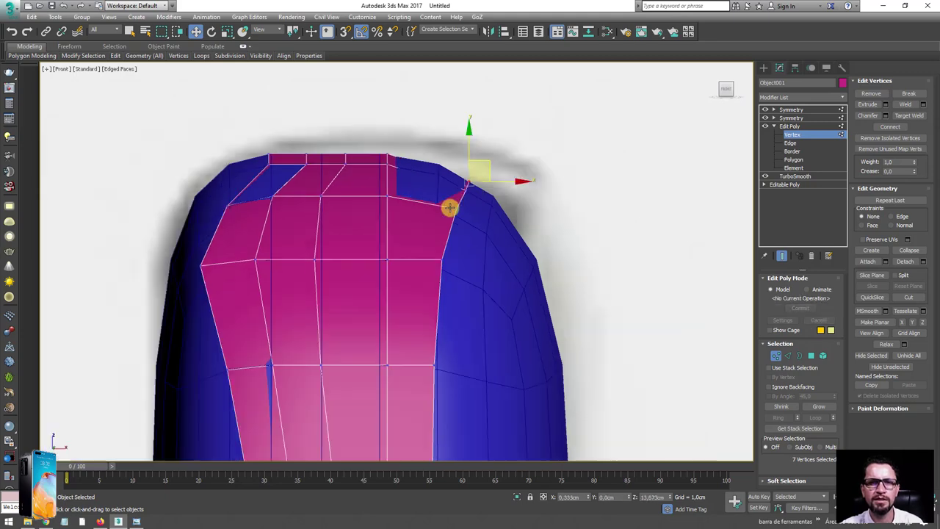
scroll(441, 221, down, 2)
ctrl+click(421, 168)
mouse_move(421, 169)
mouse_down()
mouse_move(447, 158)
mouse_move(453, 203)
mouse_move(482, 201)
mouse_up()
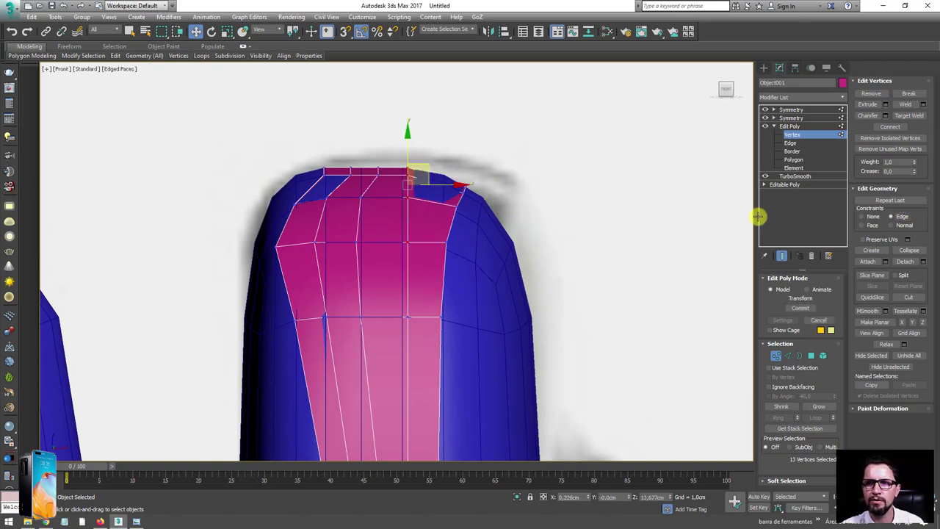
drag(436, 190, 463, 184)
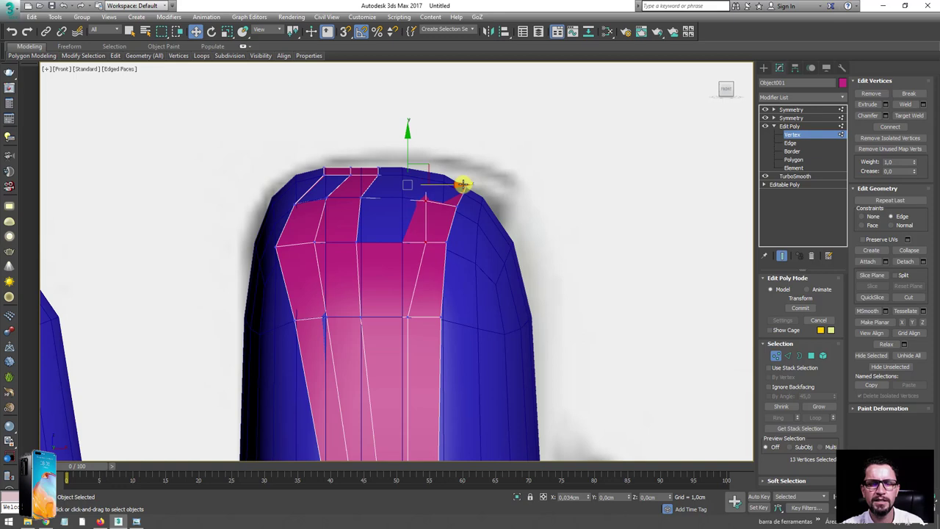
key(ctrl+z)
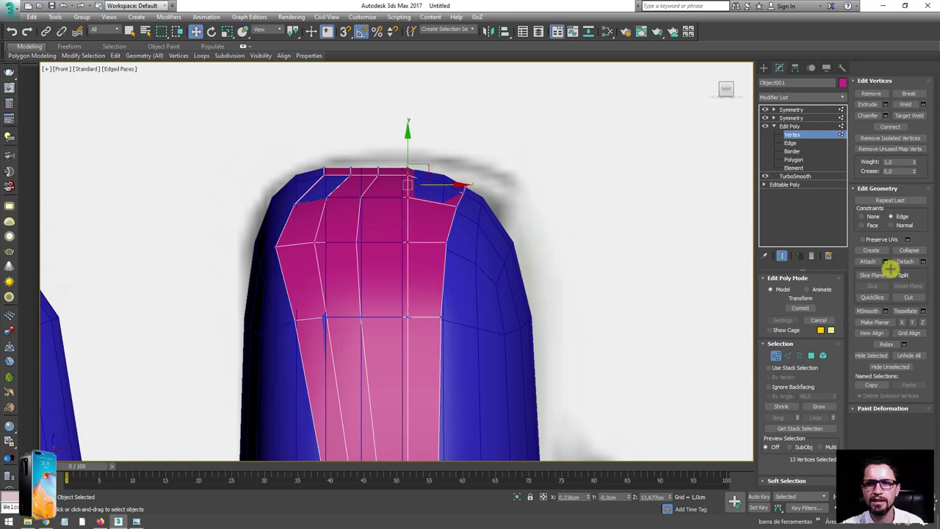
drag(426, 170, 446, 167)
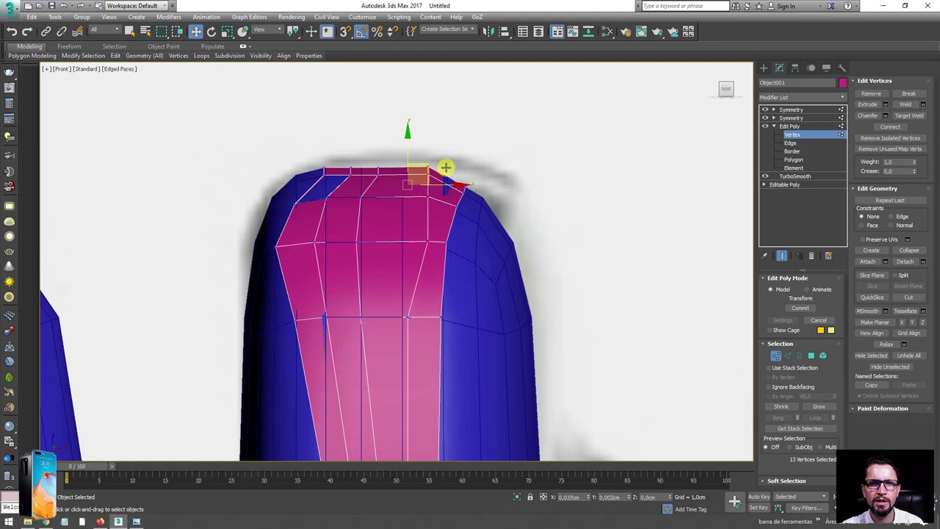
alt+click(382, 205)
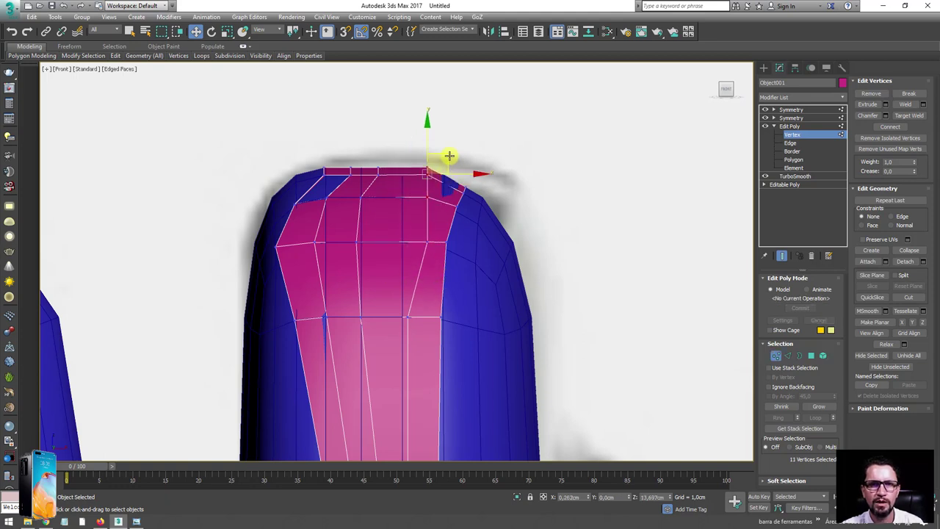
mouse_move(449, 156)
mouse_down()
mouse_move(461, 158)
mouse_move(455, 171)
mouse_up()
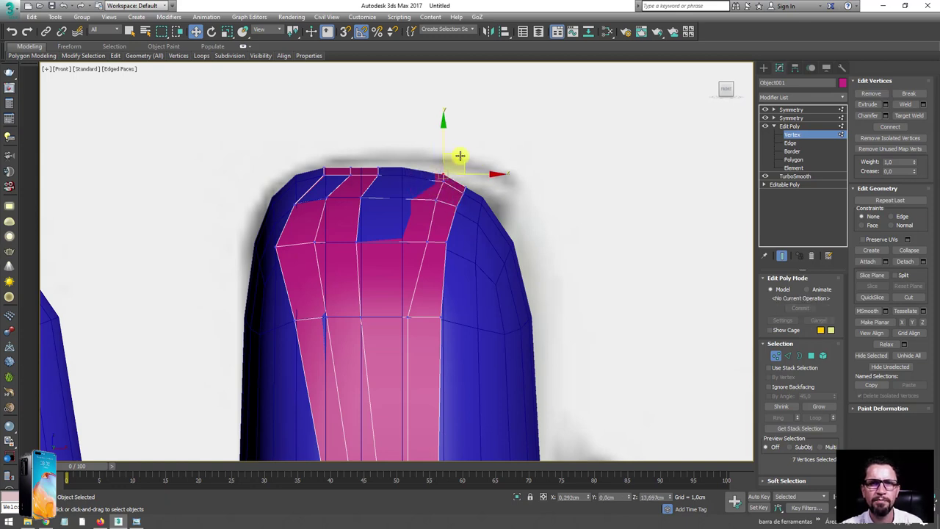
drag(463, 156, 465, 156)
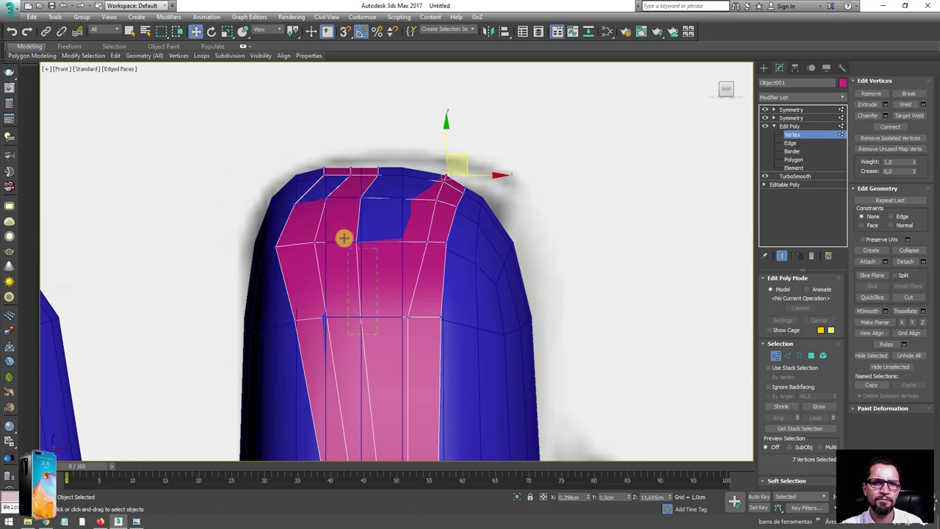
Shift a group of six vertices and three top vertices slightly right, then clear the selection
drag(343, 237, 345, 240)
drag(394, 282, 406, 280)
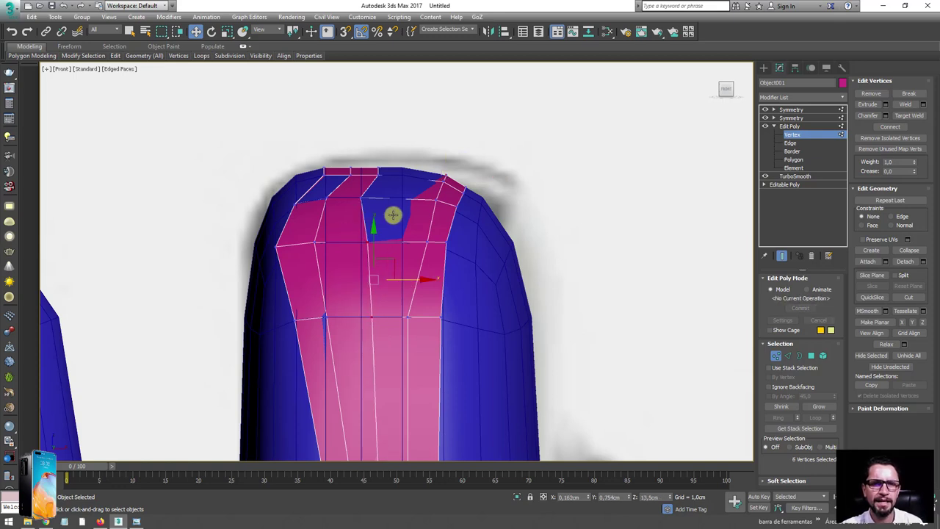
drag(343, 186, 391, 174)
scroll(389, 175, down, 4)
click(504, 195)
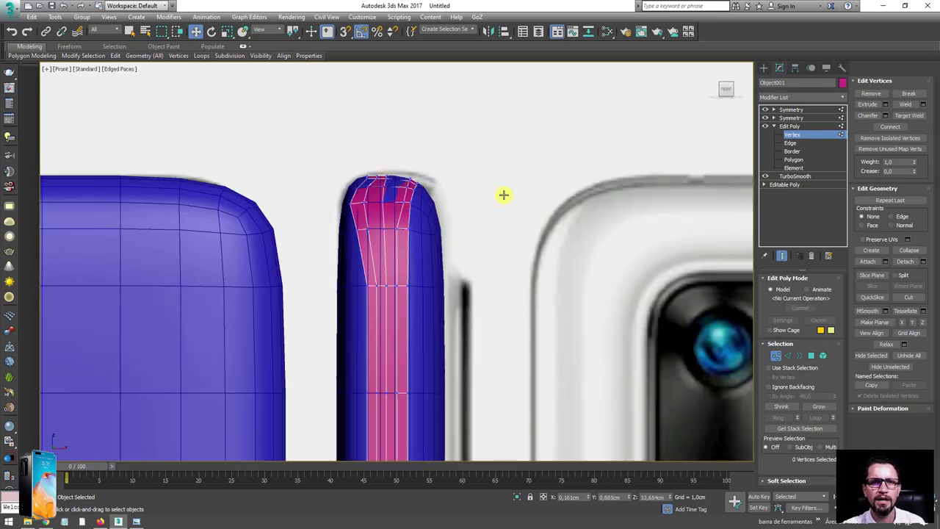
scroll(399, 210, up, 4)
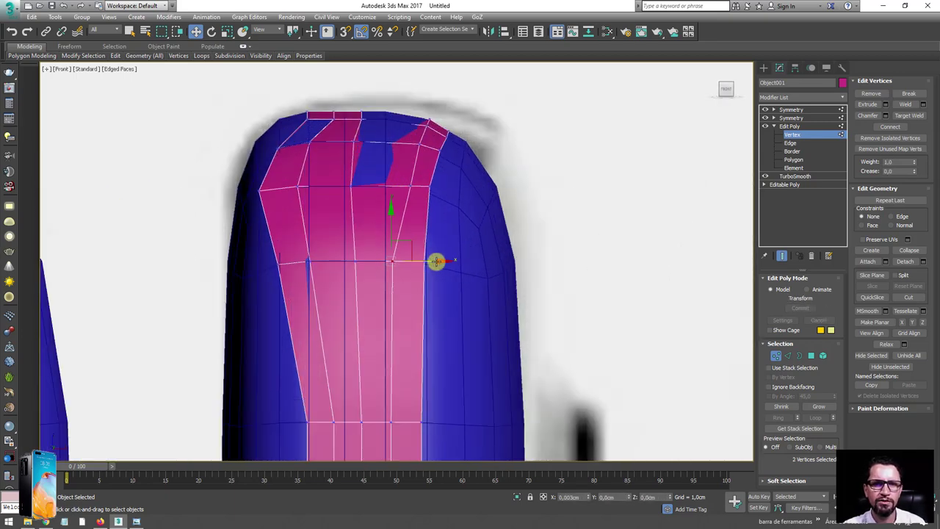
scroll(482, 213, down, 4)
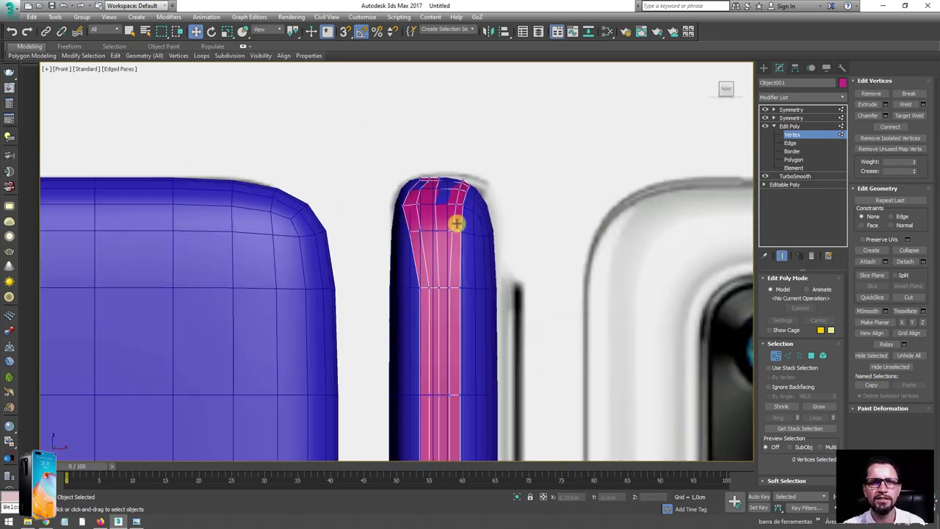
scroll(455, 203, up, 2)
Move the row of vertices along the ring's top edge to refine its rounded curve
click(462, 161)
scroll(460, 165, up, 3)
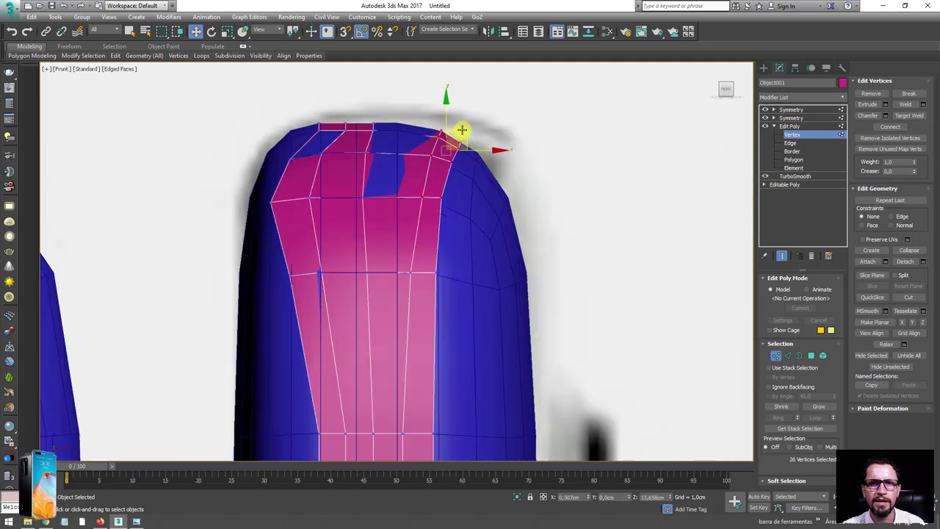
mouse_move(458, 130)
mouse_down()
mouse_move(477, 136)
mouse_move(467, 138)
mouse_up()
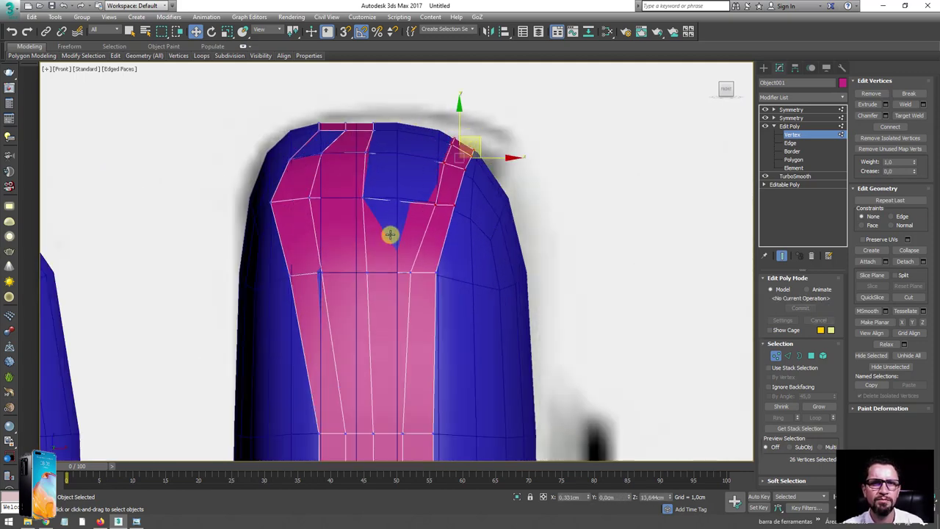
drag(361, 117, 362, 118)
key(r)
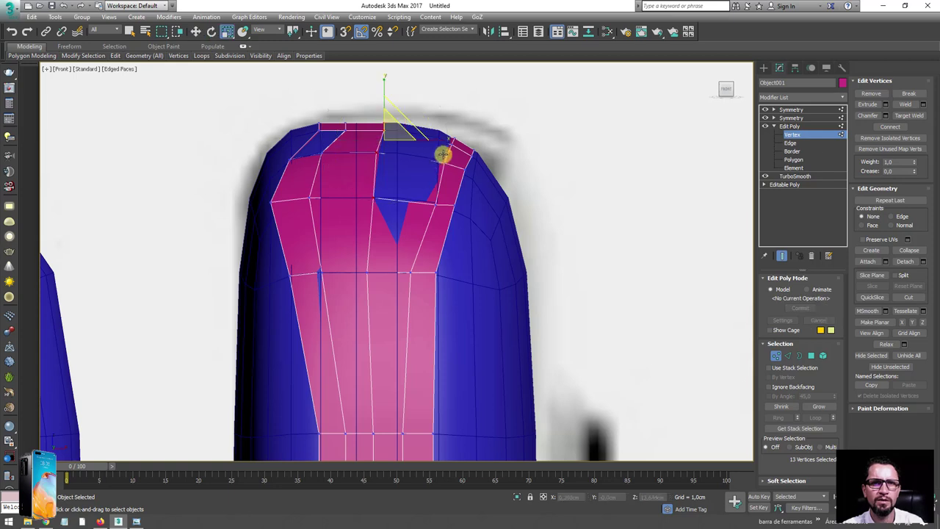
key(w)
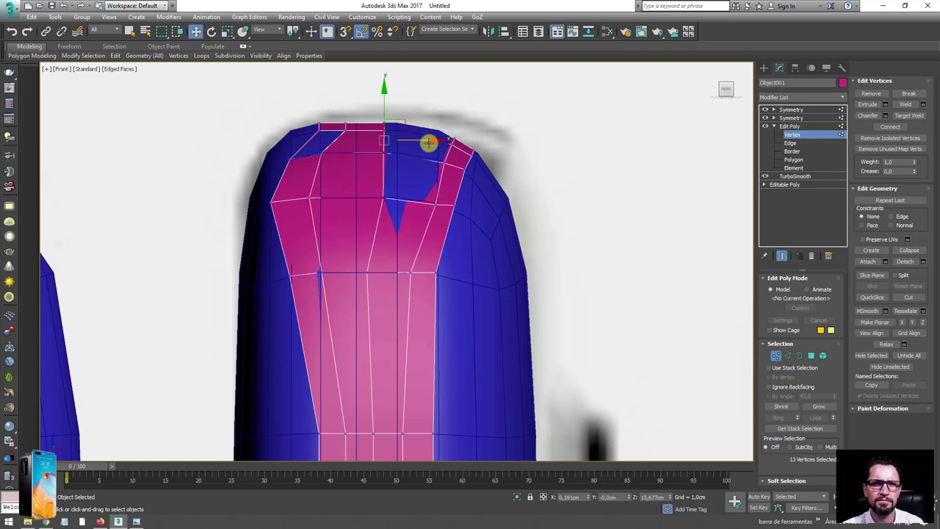
drag(436, 140, 413, 121)
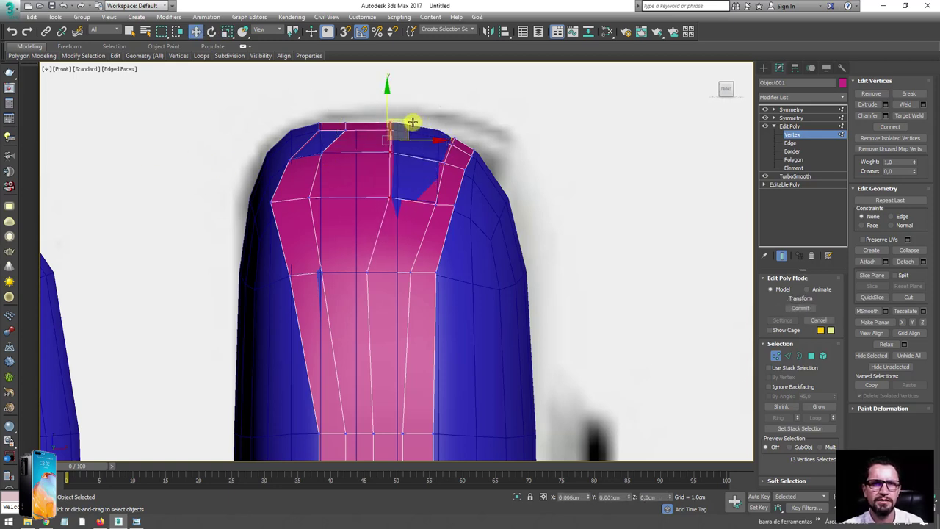
drag(356, 283, 398, 267)
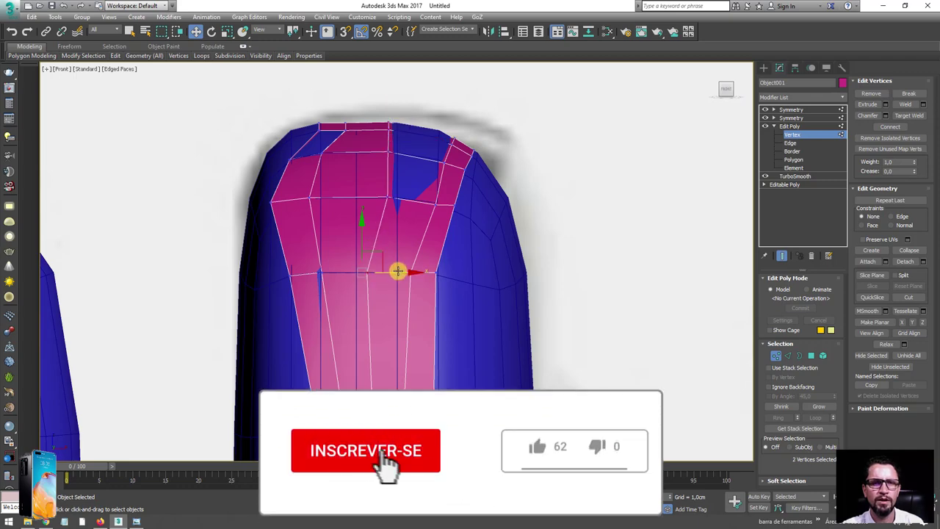
scroll(407, 270, down, 5)
In Perspective view, exit vertex editing and select the top Symmetry modifier in the stack
key(p)
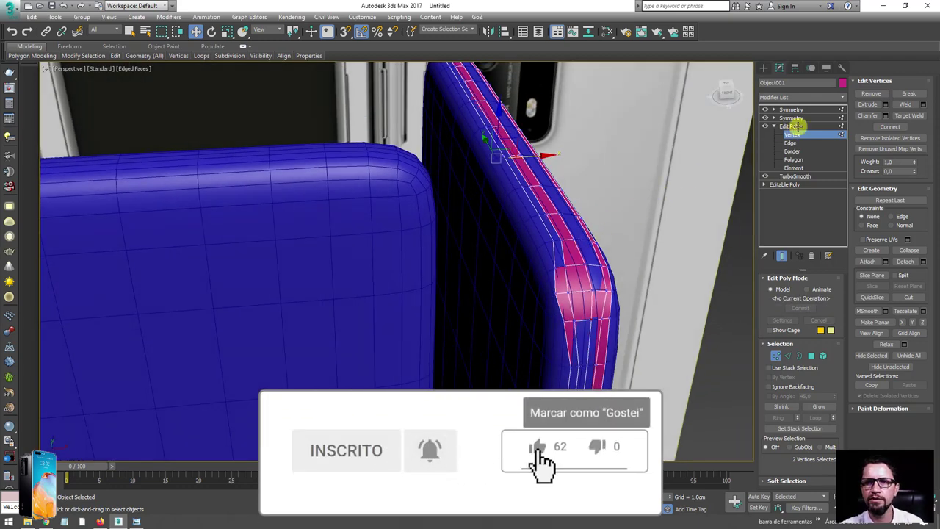
click(789, 126)
mouse_move(650, 243)
alt+middle_down()
mouse_move(558, 235)
mouse_move(566, 232)
mouse_move(560, 216)
mouse_move(520, 367)
alt+middle_up()
click(791, 109)
scroll(562, 245, down, 5)
scroll(525, 364, up, 4)
scroll(528, 367, up, 3)
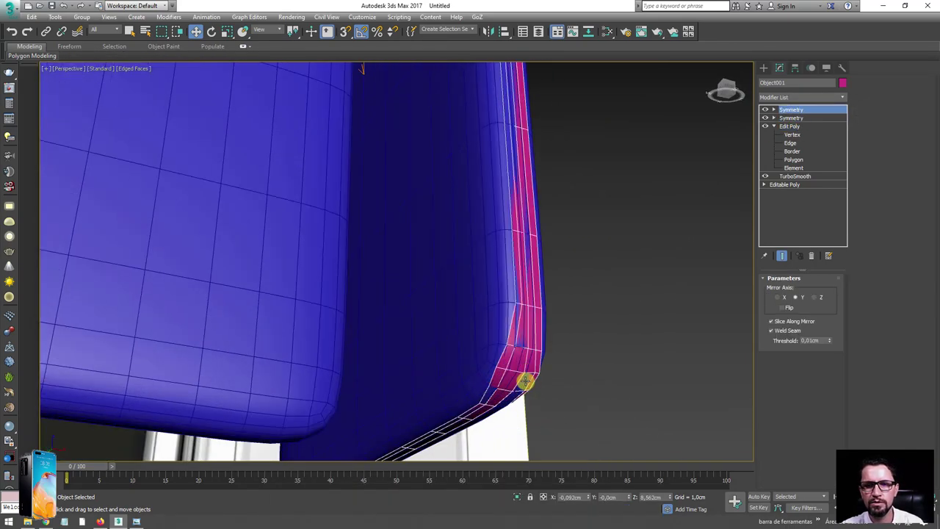
scroll(540, 356, down, 3)
mouse_move(550, 334)
alt+middle_down()
mouse_move(589, 237)
mouse_move(562, 321)
mouse_move(537, 333)
alt+middle_up()
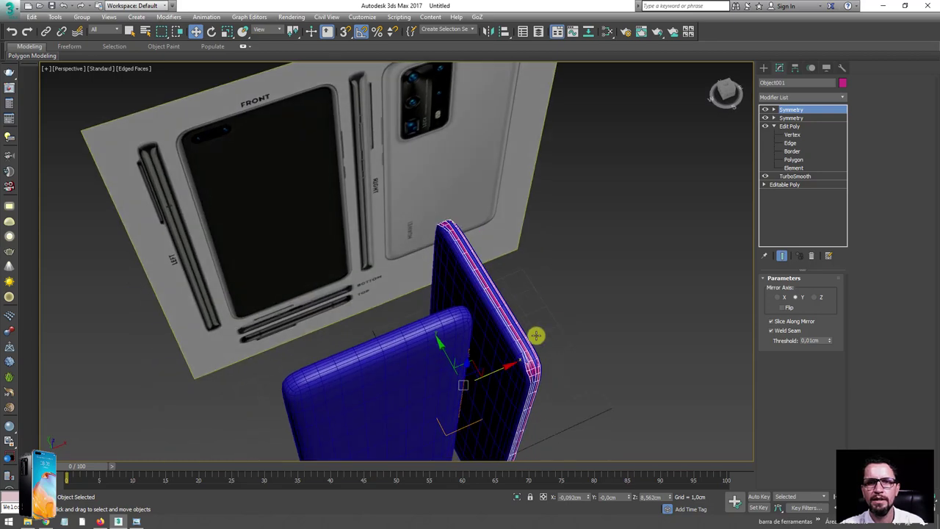
scroll(540, 345, up, 5)
scroll(546, 370, down, 6)
alt+middle_drag(547, 369, 548, 337)
Add a Shell modifier to the side-frame ring from the Modifier List
click(839, 101)
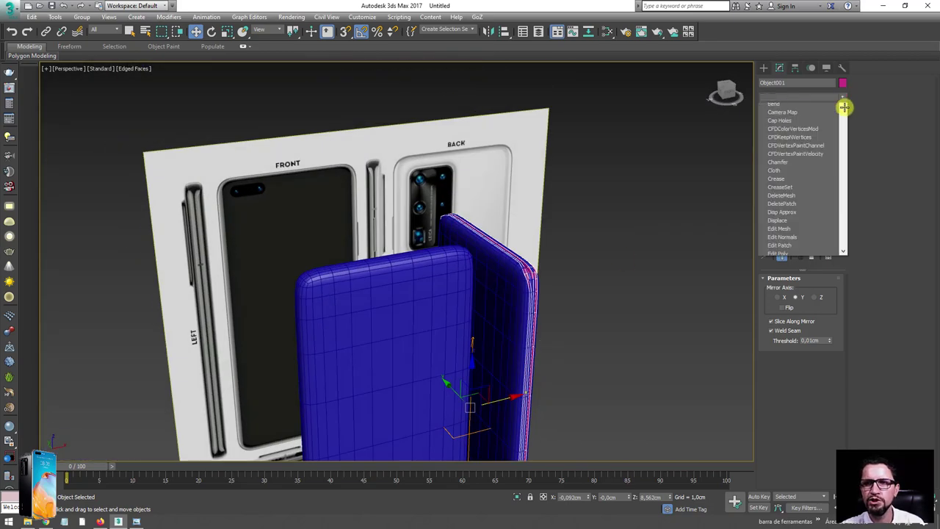
drag(844, 216, 835, 445)
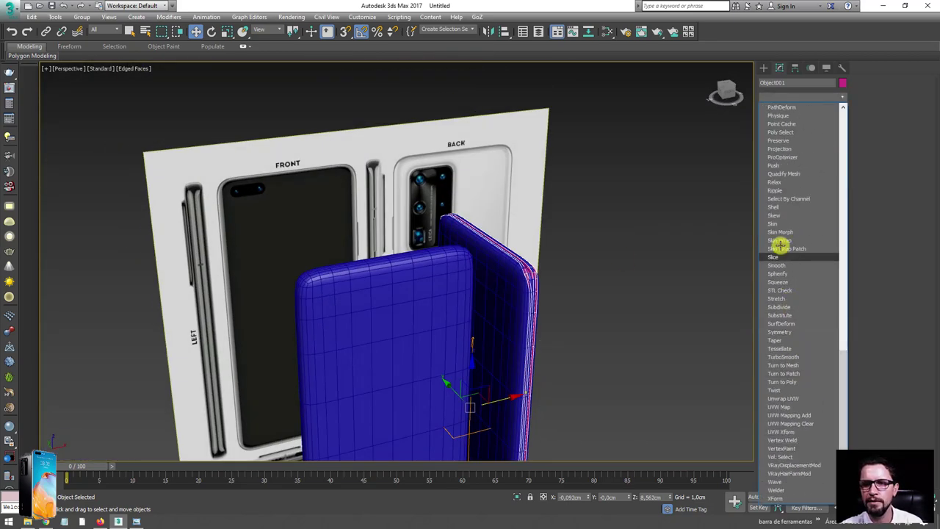
click(774, 207)
scroll(455, 284, up, 5)
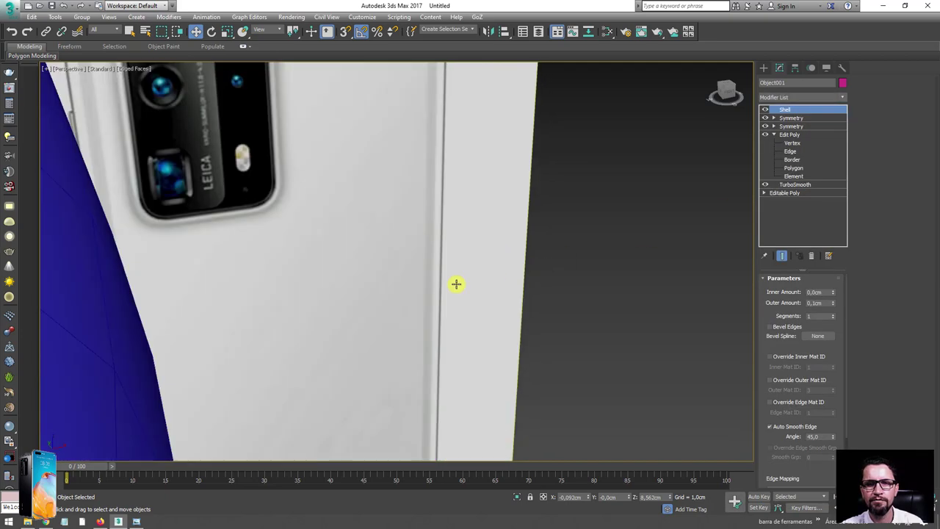
scroll(441, 298, down, 4)
scroll(478, 272, up, 3)
scroll(456, 276, up, 2)
scroll(456, 276, up, 2)
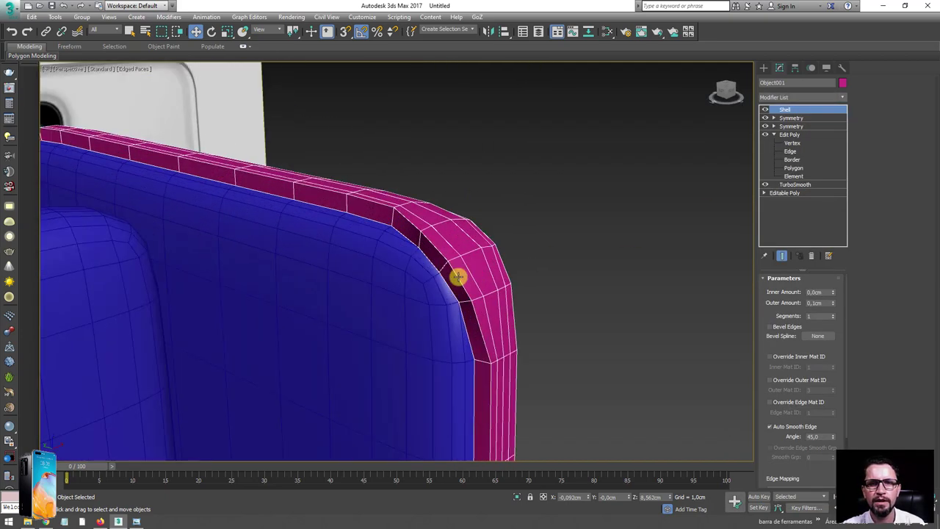
scroll(458, 274, up, 1)
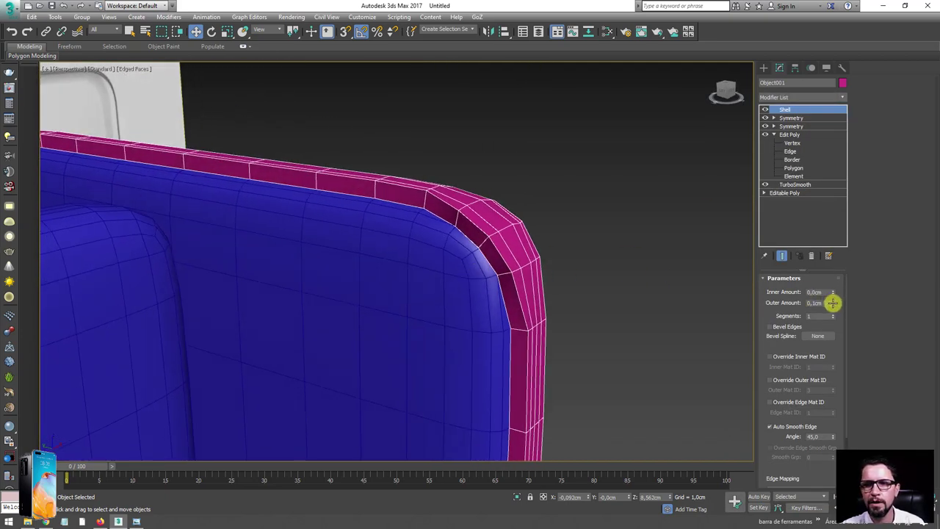
Set the Shell's Inner Amount to 0.043cm and Outer Amount to 0.015cm
mouse_move(833, 303)
mouse_down()
mouse_move(830, 333)
mouse_move(833, 314)
mouse_up()
scroll(470, 268, up, 1)
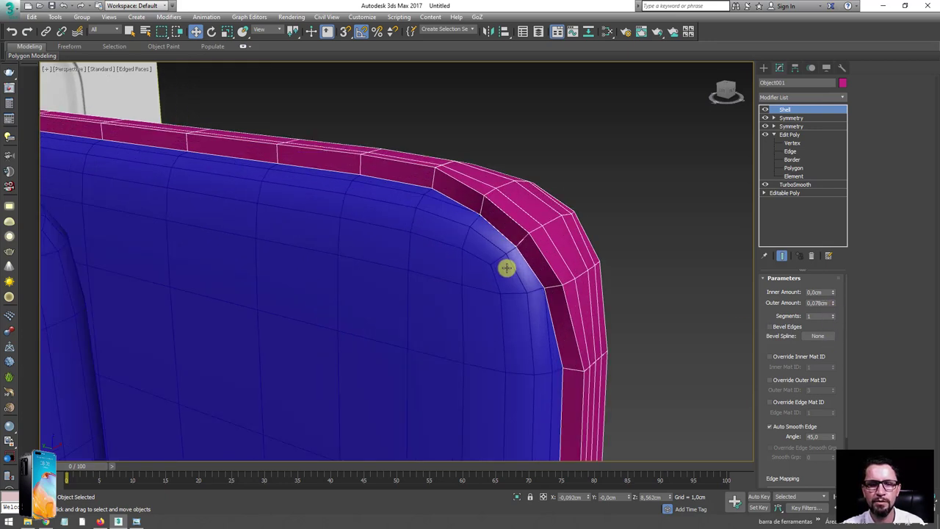
key(F3)
mouse_move(834, 292)
mouse_down()
mouse_move(832, 269)
mouse_move(828, 278)
mouse_up()
key(F3)
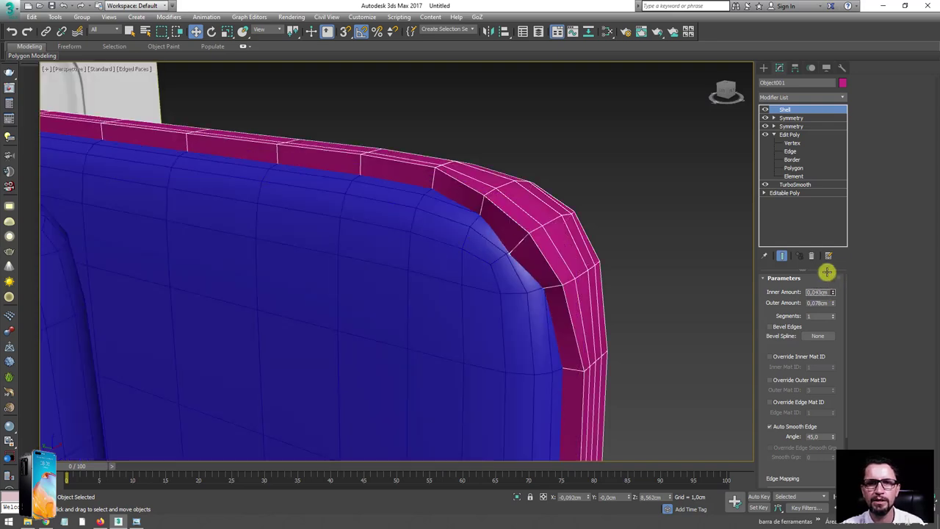
mouse_move(694, 286)
alt+middle_down()
mouse_move(625, 283)
mouse_move(654, 293)
alt+middle_up()
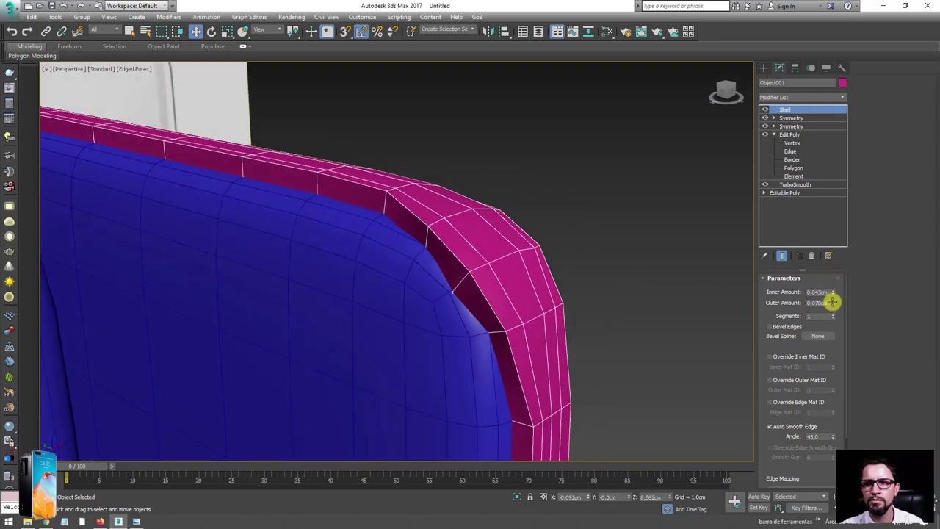
drag(831, 302, 835, 333)
mouse_move(530, 301)
alt+middle_down()
mouse_move(535, 311)
mouse_move(504, 296)
mouse_move(532, 279)
mouse_move(572, 284)
alt+middle_up()
scroll(558, 290, down, 3)
scroll(535, 296, down, 2)
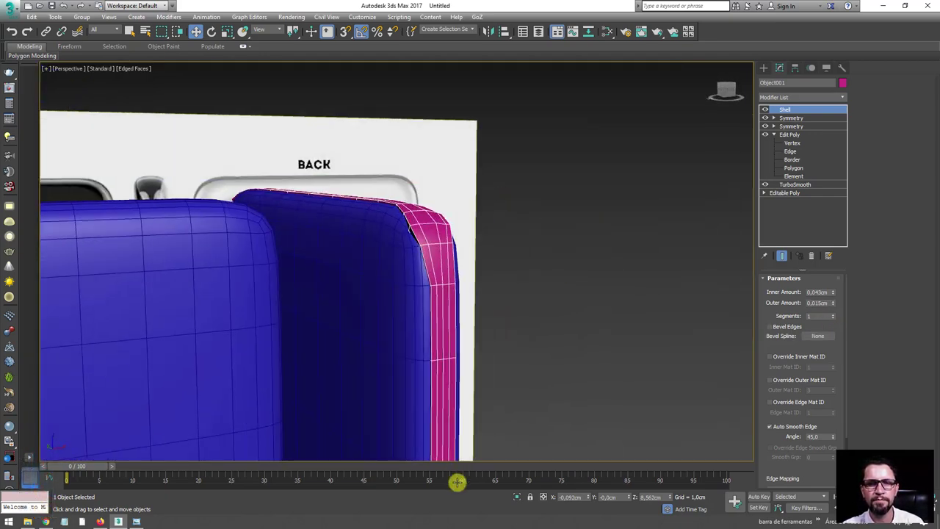
Isolate the shelled frame ring to view it on its own
click(516, 496)
alt+middle_drag(511, 304, 602, 371)
scroll(602, 371, up, 2)
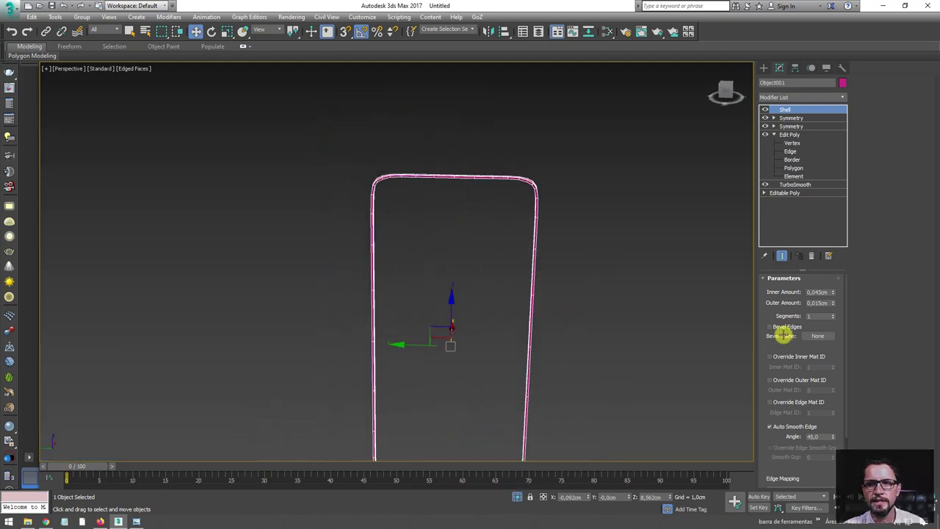
scroll(778, 380, down, 3)
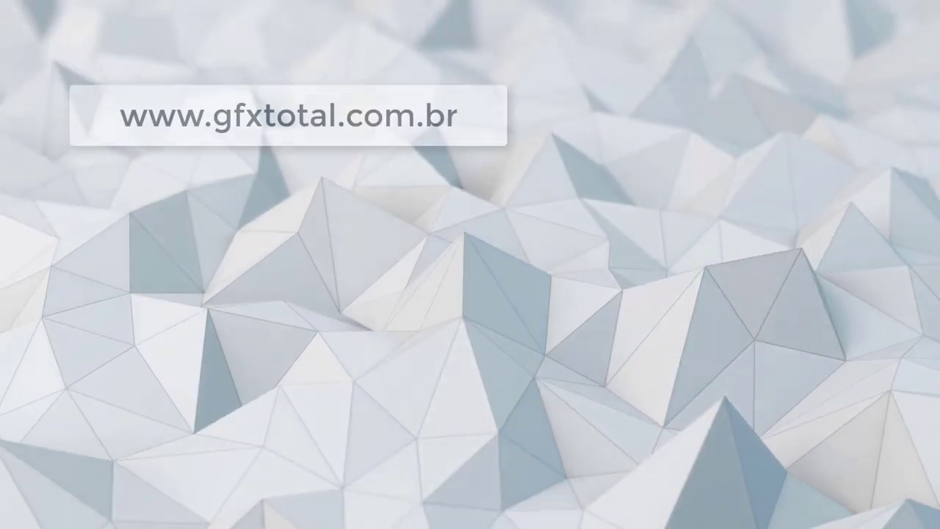